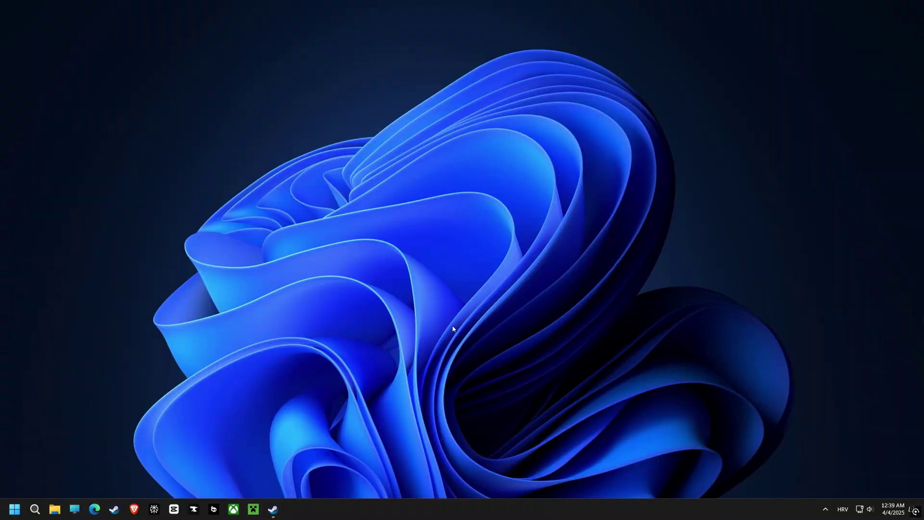
Open the local files folder of Counter-Strike 2 from the Steam library.
{"action": "left_click", "coordinate": [274, 508]}
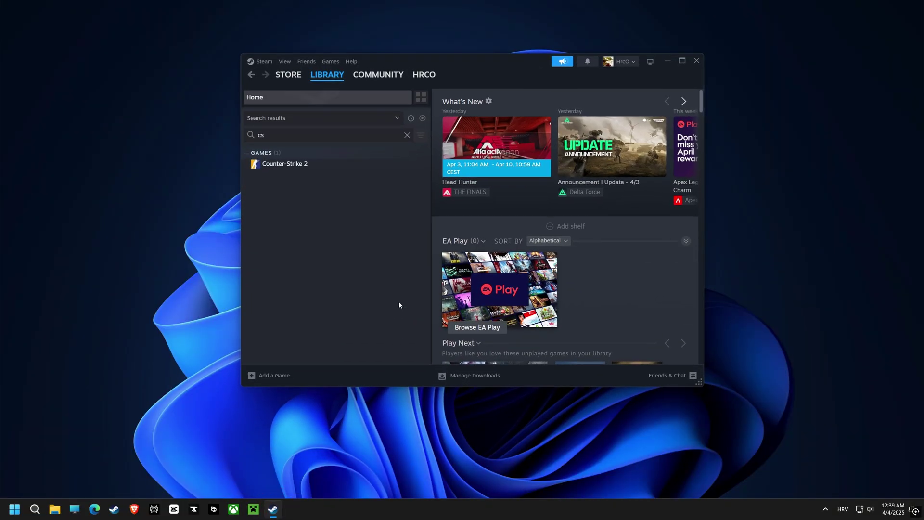
{"action": "right_click", "coordinate": [294, 165]}
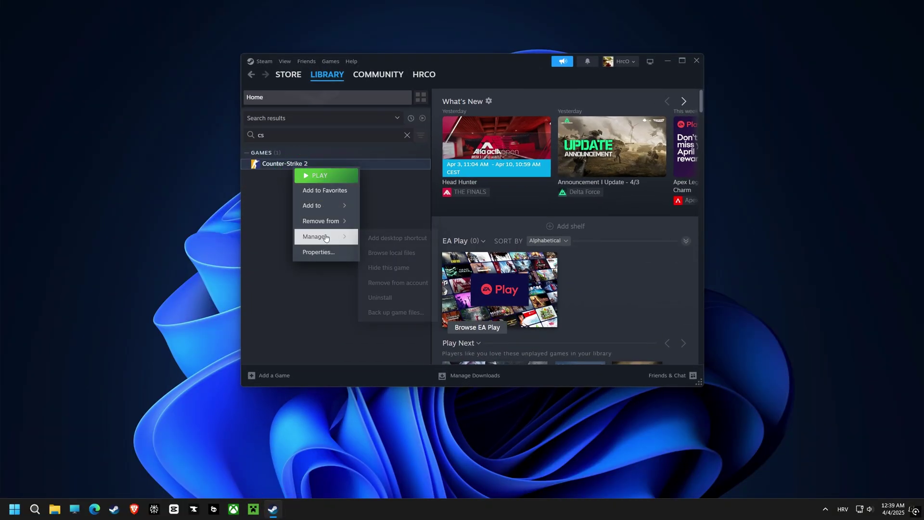
{"action": "mouse_move", "coordinate": [331, 237]}
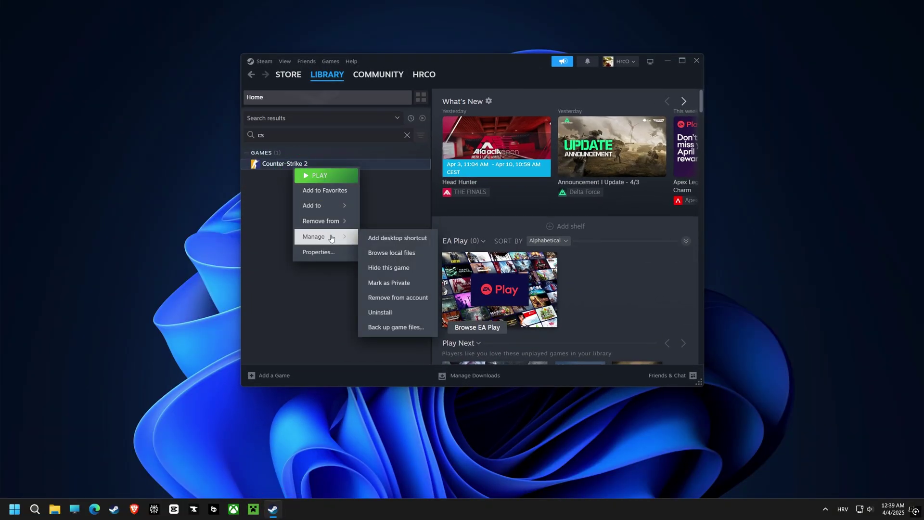
{"action": "left_click", "coordinate": [394, 254]}
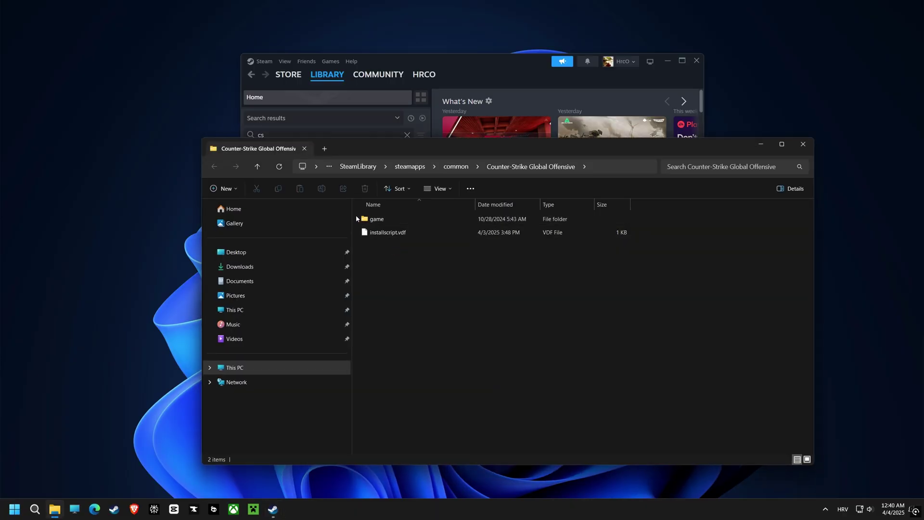
Narrow the navigation pane, open the game folder and search it for .exe.
{"action": "left_click_drag", "start_coordinate": [353, 215], "coordinate": [232, 215]}
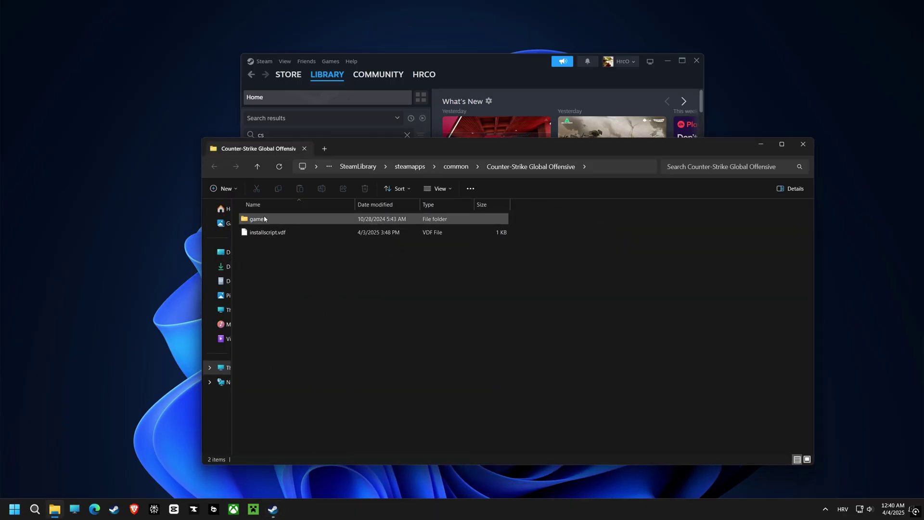
{"action": "double_click", "coordinate": [264, 219]}
{"action": "left_click", "coordinate": [694, 167]}
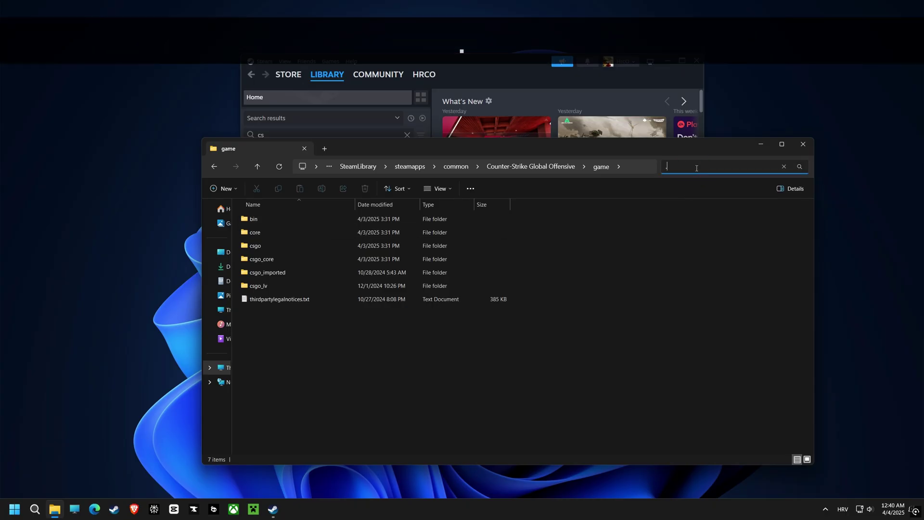
{"action": "type", "text": ".exe"}
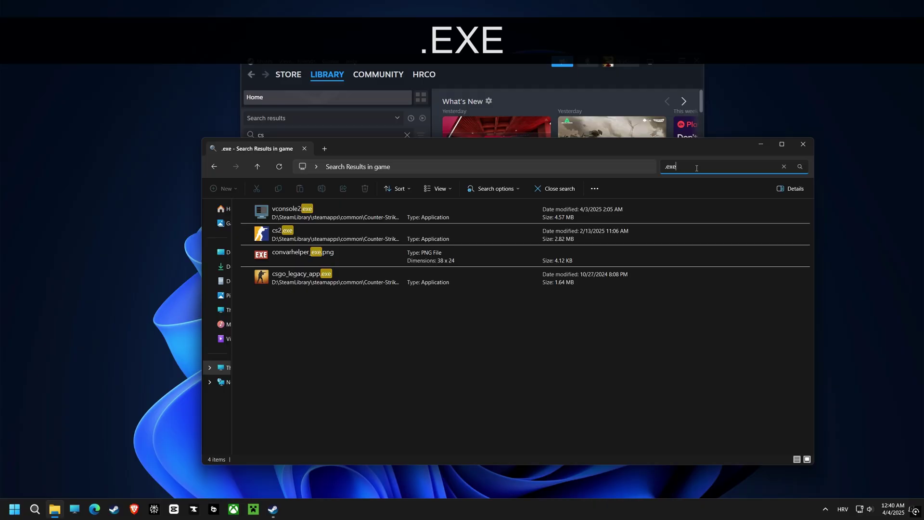
In the properties of cs2.exe, disable fullscreen optimizations in the compatibility settings for all users.
{"action": "left_click_drag", "start_coordinate": [514, 152], "coordinate": [546, 112]}
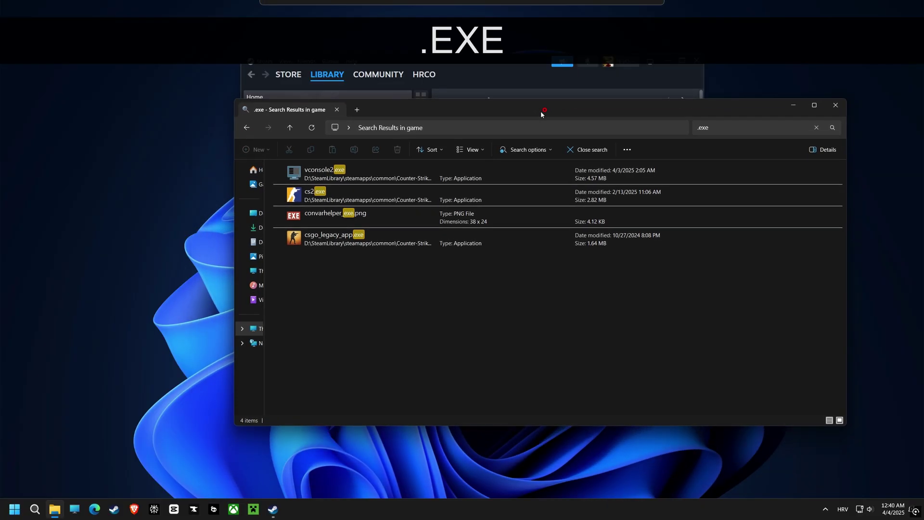
{"action": "left_click", "coordinate": [326, 194]}
{"action": "right_click", "coordinate": [326, 194]}
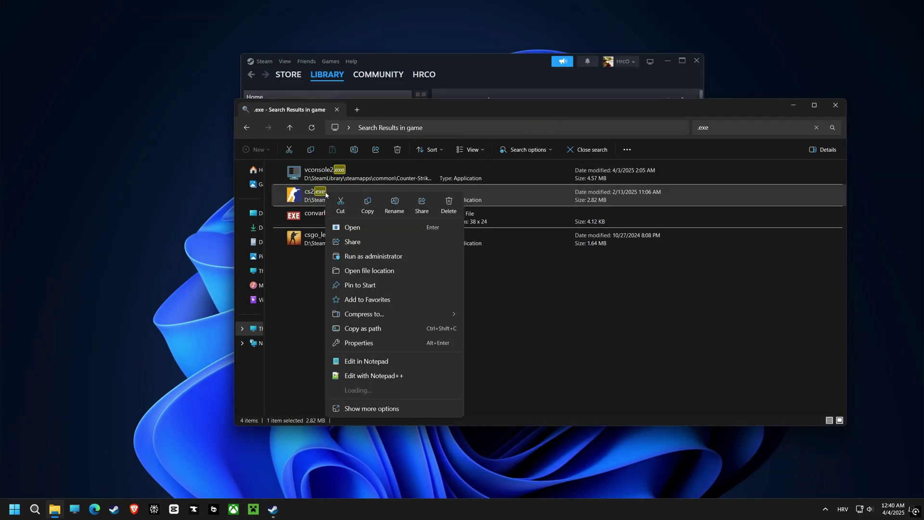
{"action": "left_click", "coordinate": [364, 344]}
{"action": "left_click", "coordinate": [426, 223]}
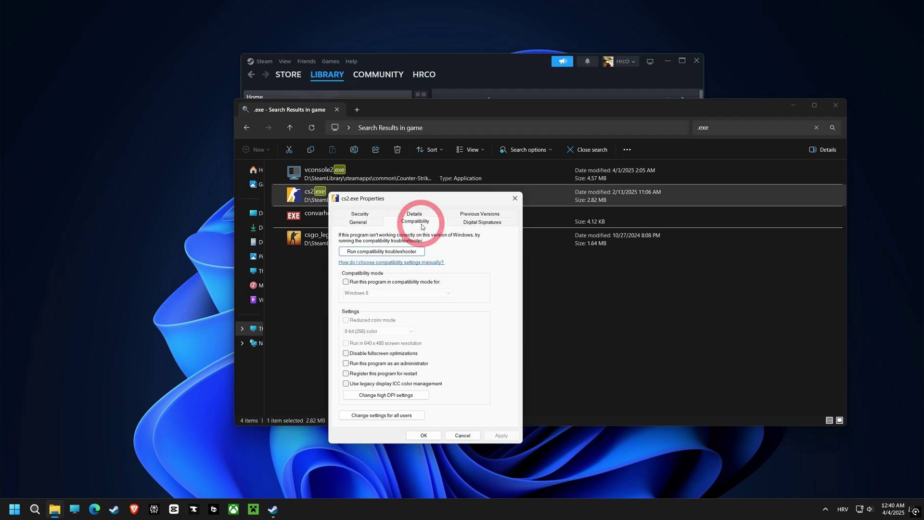
{"action": "left_click", "coordinate": [355, 415]}
{"action": "left_click_drag", "start_coordinate": [404, 240], "coordinate": [428, 208]}
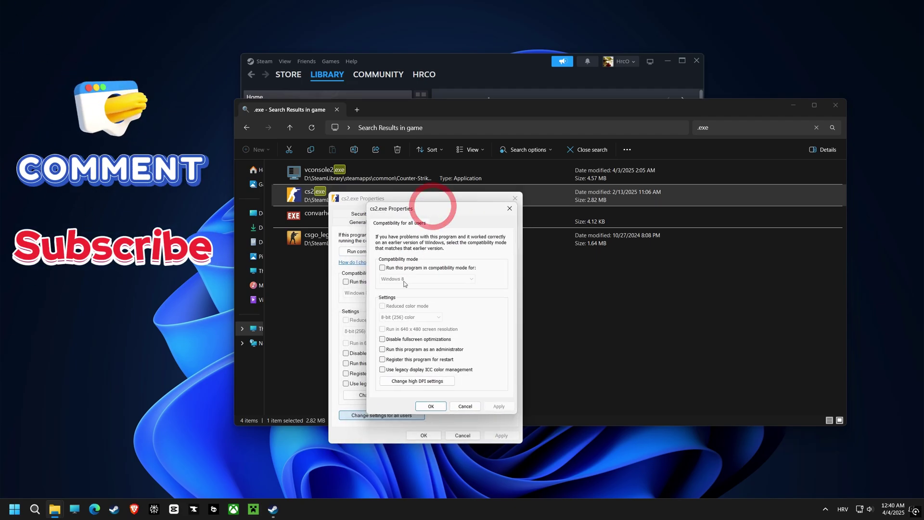
{"action": "left_click", "coordinate": [382, 339]}
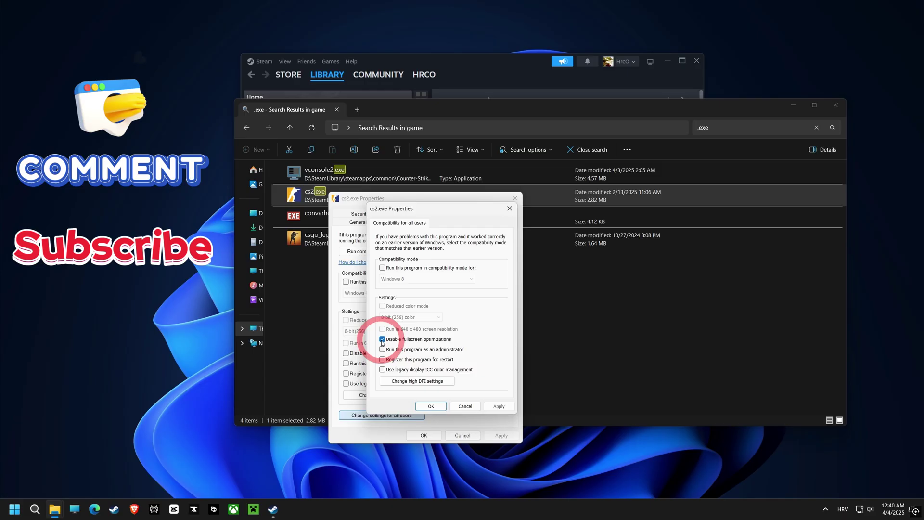
Override the high DPI scaling behavior of cs2.exe with scaling performed by Application, and apply all its compatibility settings.
{"action": "left_click", "coordinate": [401, 382]}
{"action": "left_click_drag", "start_coordinate": [453, 253], "coordinate": [568, 241]}
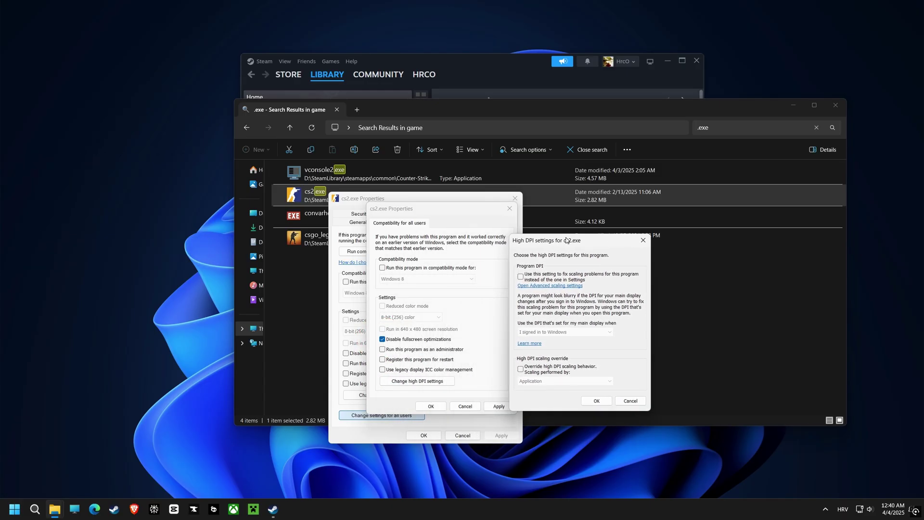
{"action": "left_click", "coordinate": [520, 369]}
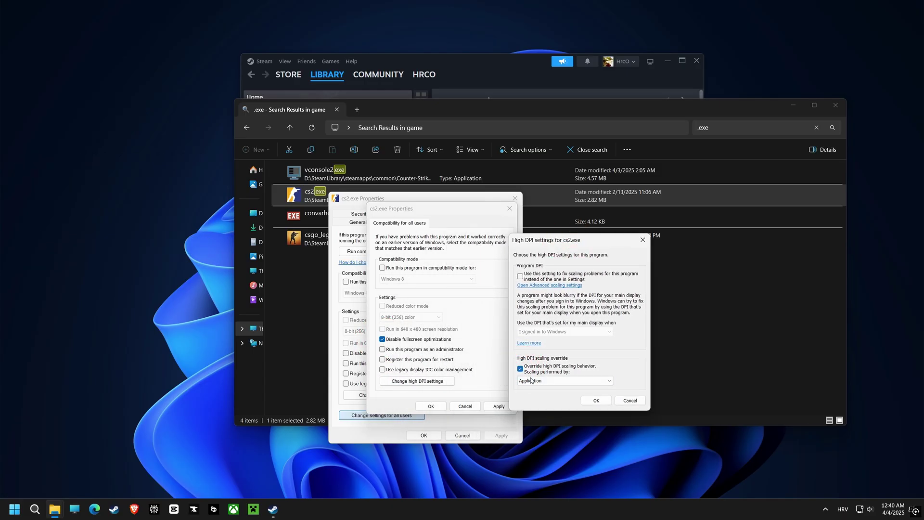
{"action": "left_click", "coordinate": [531, 380]}
{"action": "left_click", "coordinate": [533, 389]}
{"action": "left_click", "coordinate": [597, 401]}
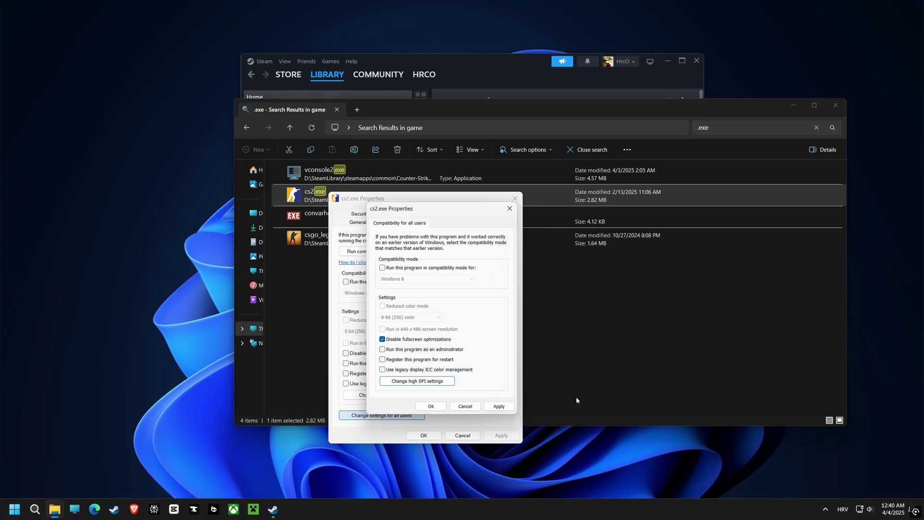
{"action": "left_click", "coordinate": [509, 406]}
{"action": "left_click", "coordinate": [431, 406]}
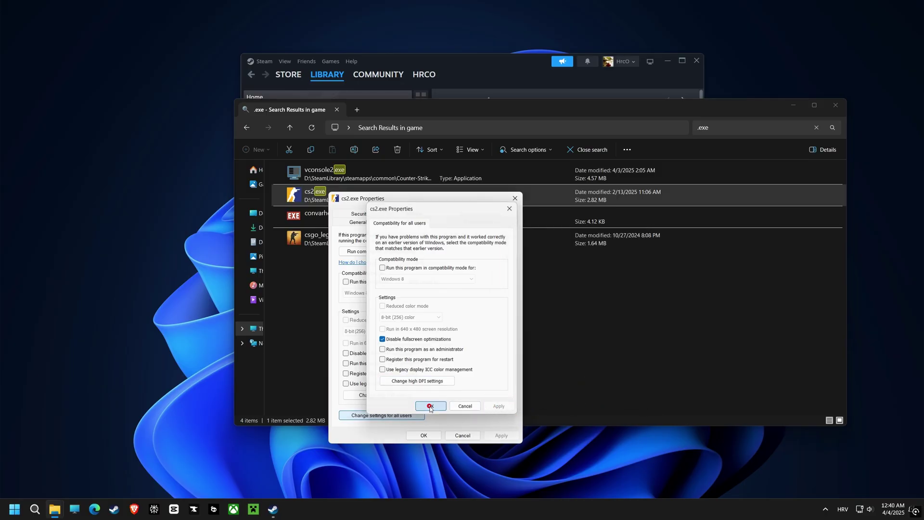
{"action": "left_click", "coordinate": [424, 435]}
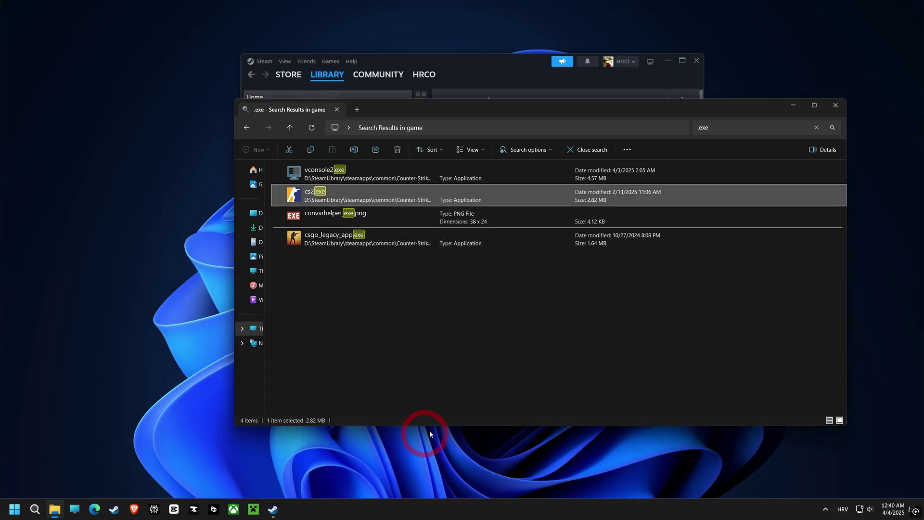
In the properties of csgo_legacy_app.exe, disable fullscreen optimizations in the compatibility settings for all users.
{"action": "left_click", "coordinate": [330, 240]}
{"action": "right_click", "coordinate": [331, 241]}
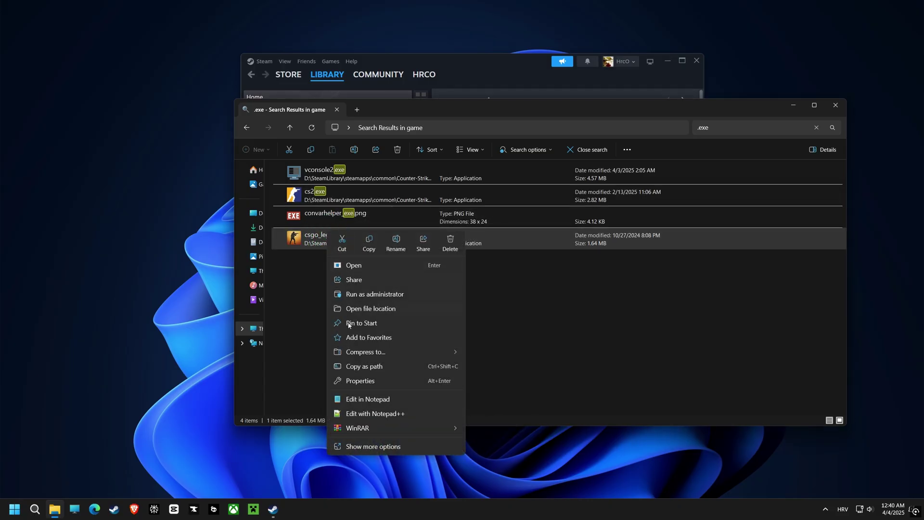
{"action": "left_click", "coordinate": [360, 381]}
{"action": "left_click", "coordinate": [415, 267]}
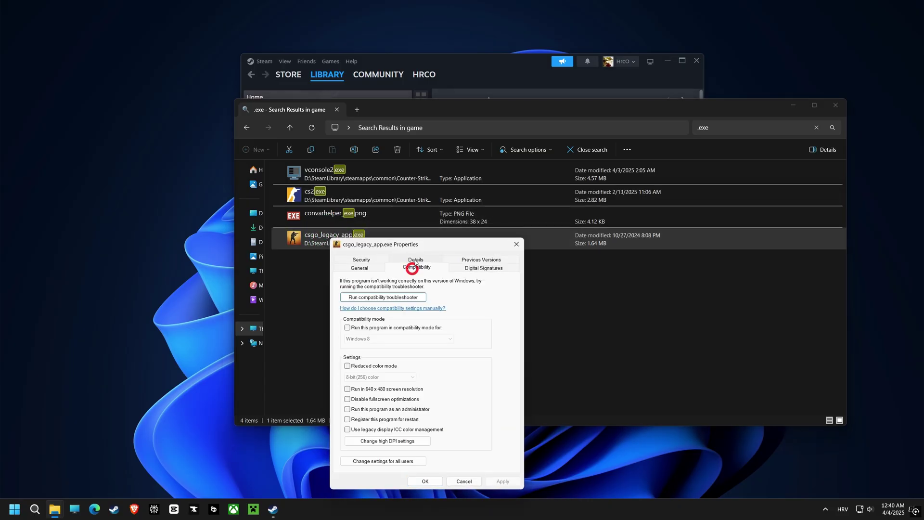
{"action": "left_click_drag", "start_coordinate": [420, 245], "coordinate": [473, 147]}
{"action": "left_click", "coordinate": [421, 362]}
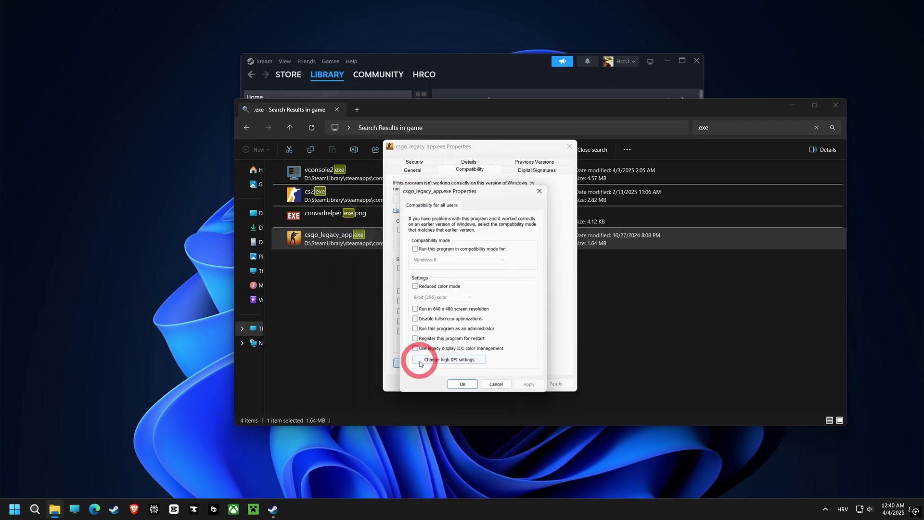
{"action": "left_click", "coordinate": [415, 320]}
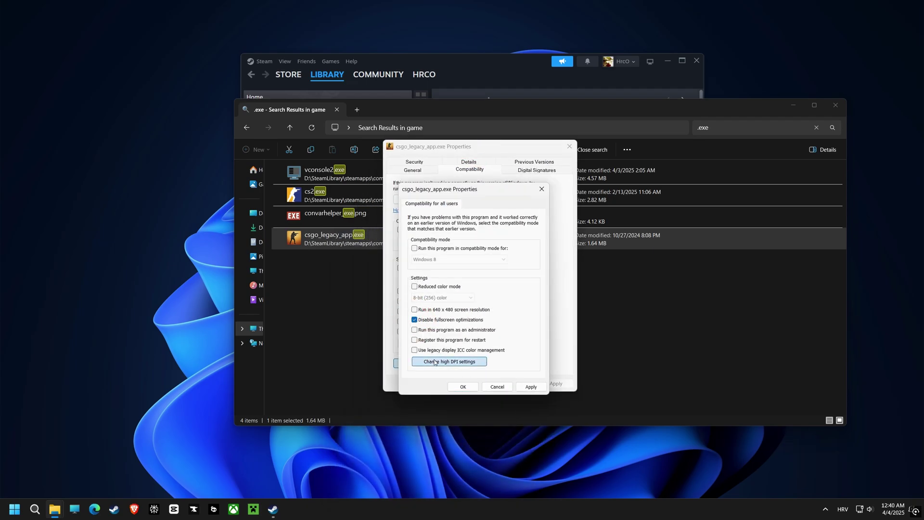
Override the high DPI scaling behavior of csgo_legacy_app.exe with scaling performed by Application, and apply its compatibility settings.
{"action": "left_click", "coordinate": [449, 361]}
{"action": "left_click", "coordinate": [438, 361]}
{"action": "left_click", "coordinate": [450, 372]}
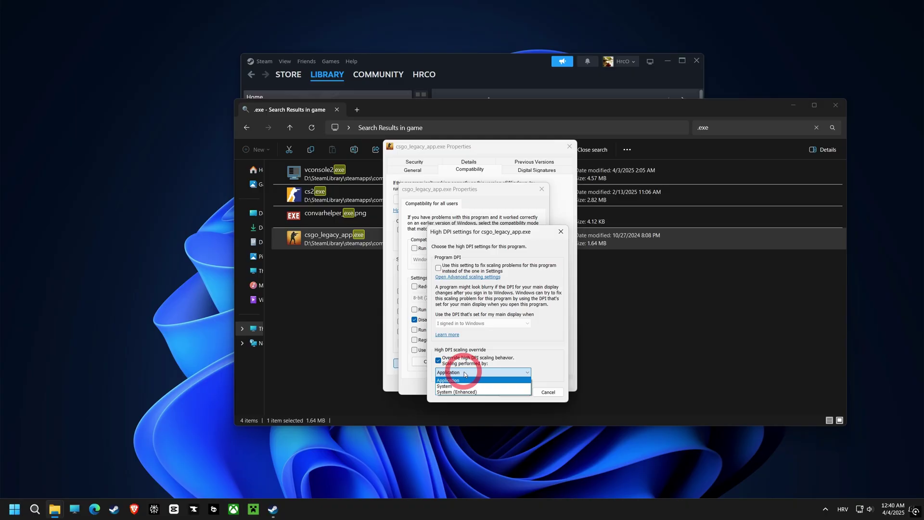
{"action": "left_click", "coordinate": [451, 381]}
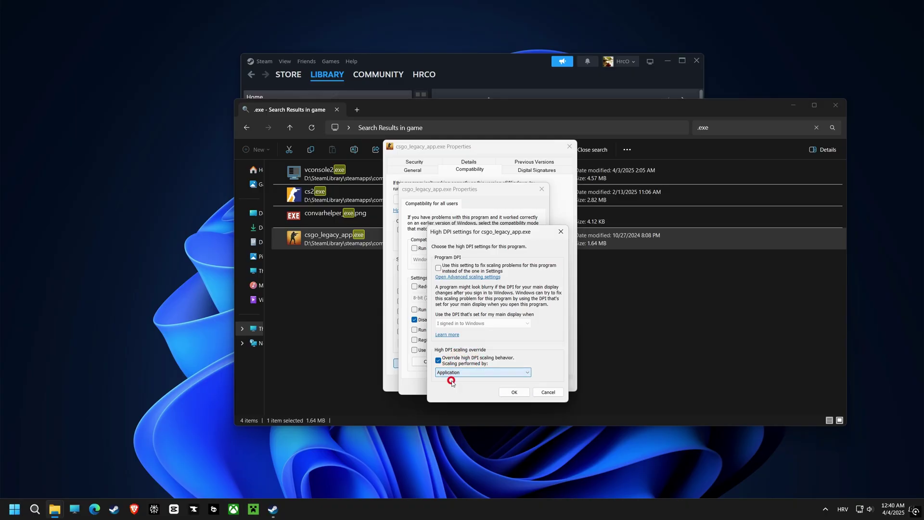
{"action": "left_click", "coordinate": [514, 392]}
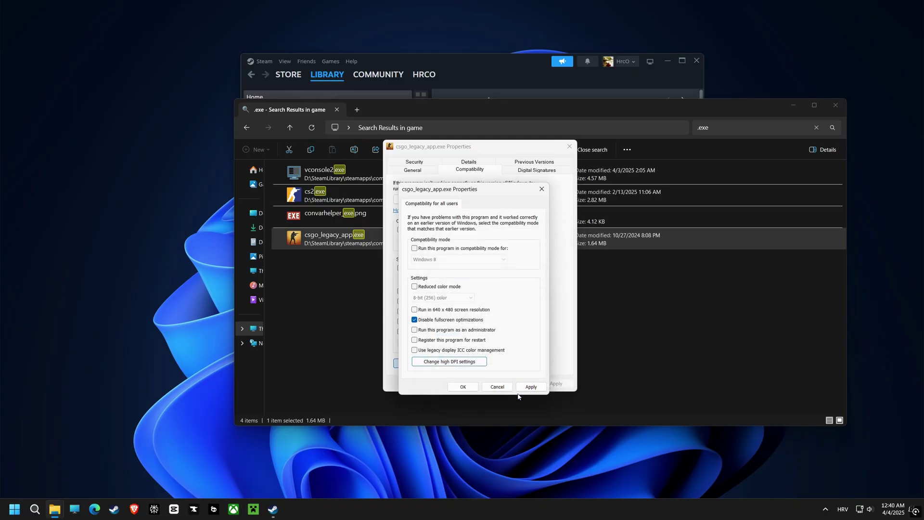
{"action": "left_click", "coordinate": [529, 387]}
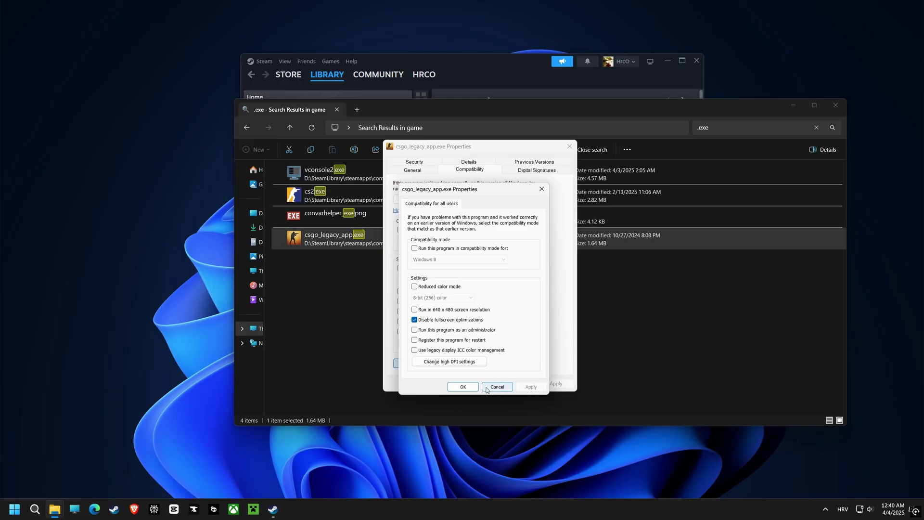
{"action": "left_click", "coordinate": [470, 387]}
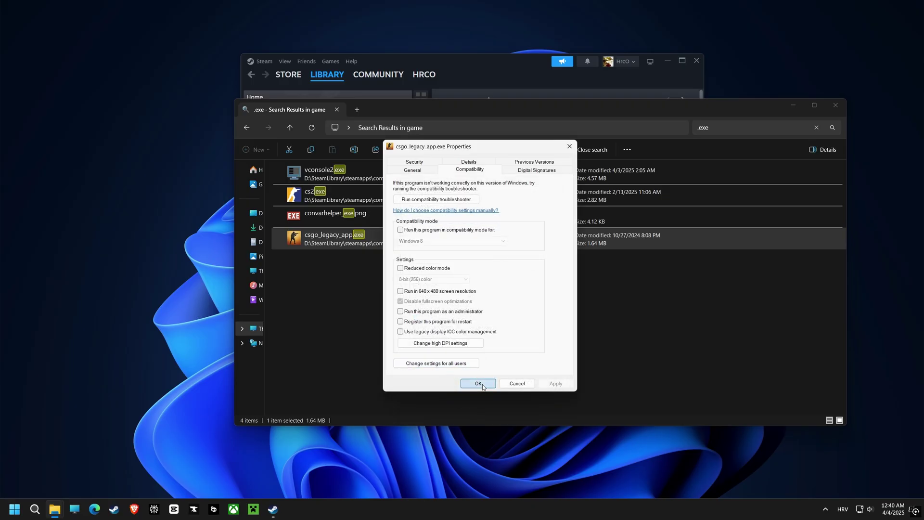
{"action": "left_click", "coordinate": [482, 384]}
{"action": "left_click", "coordinate": [468, 129]}
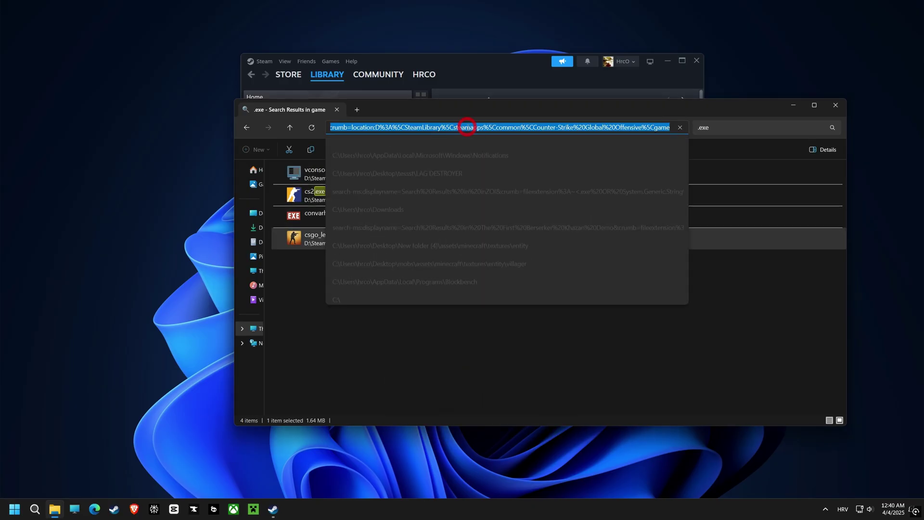
{"action": "type", "text": "Unlock Your PC's Ultimate Gaming Potential!"}
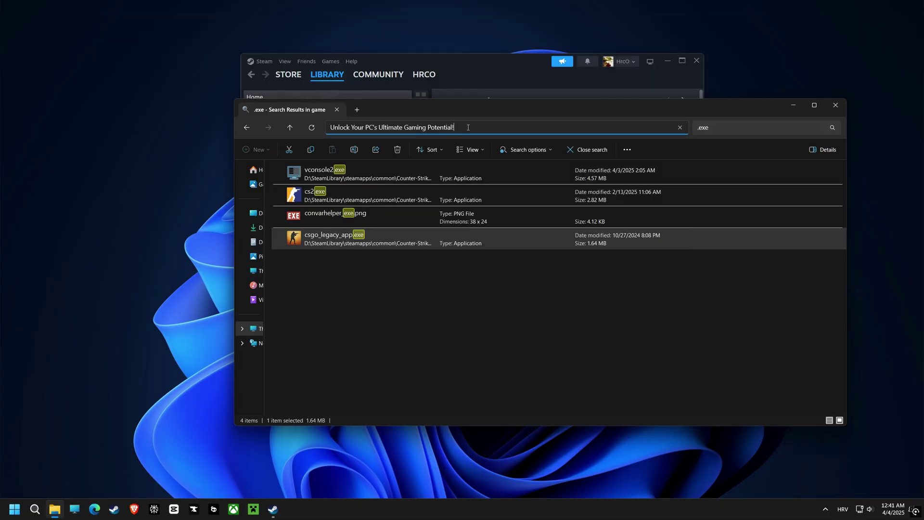
{"action": "key", "text": "ctrl+z"}
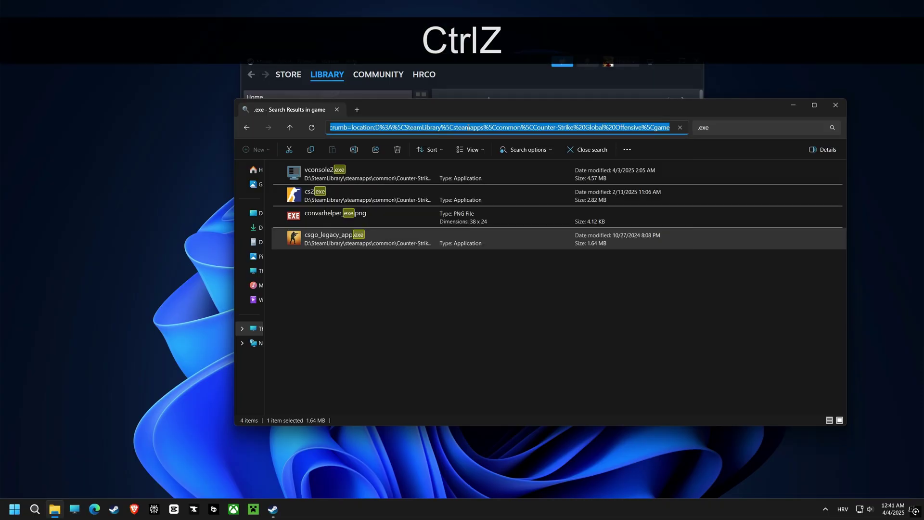
{"action": "left_click", "coordinate": [376, 246]}
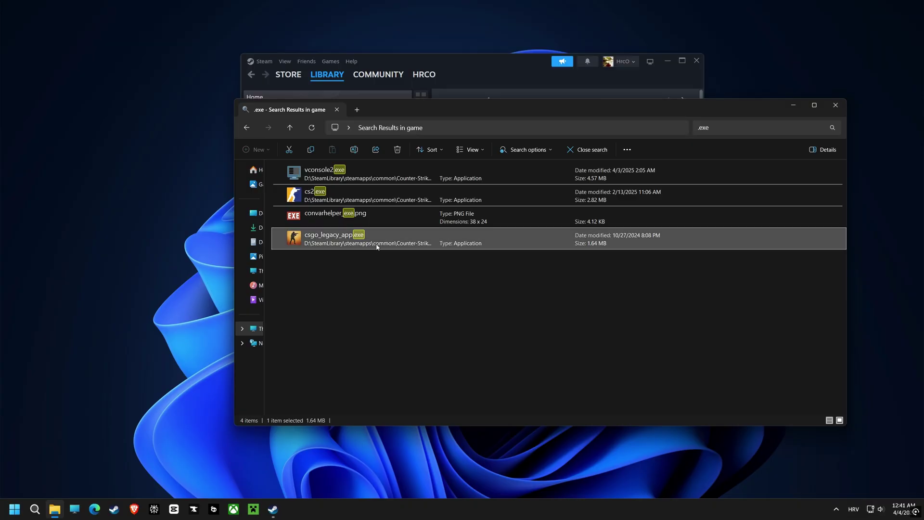
Copy the address of the executable search results, and clear the File Explorer and Steam windows from the desktop.
{"action": "left_click", "coordinate": [474, 129]}
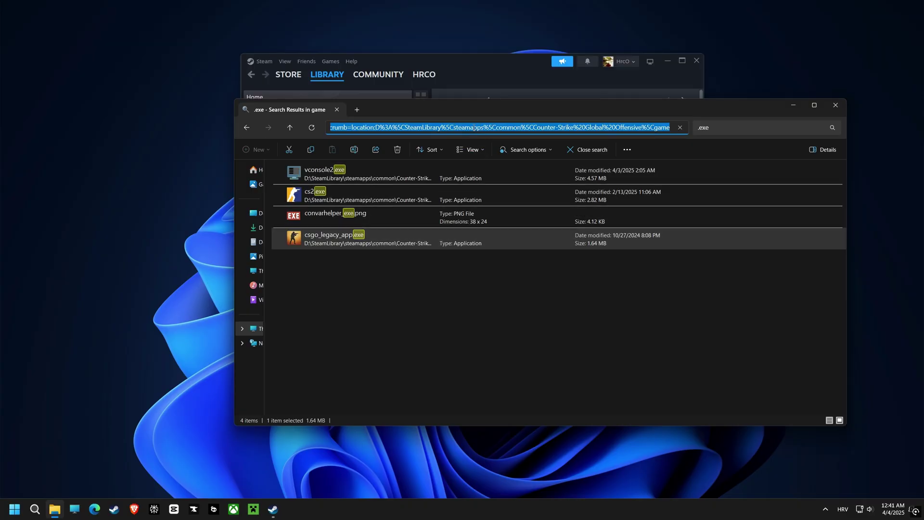
{"action": "key", "text": "ctrl+c"}
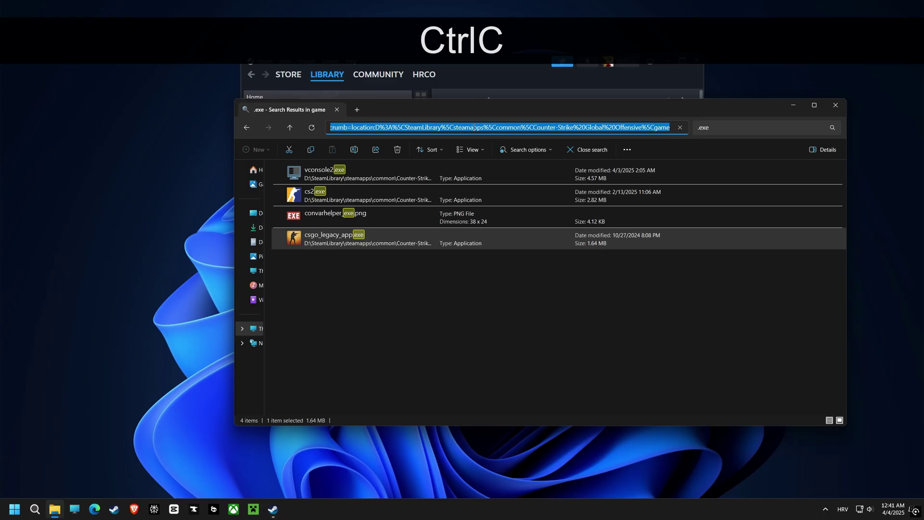
{"action": "left_click", "coordinate": [835, 105]}
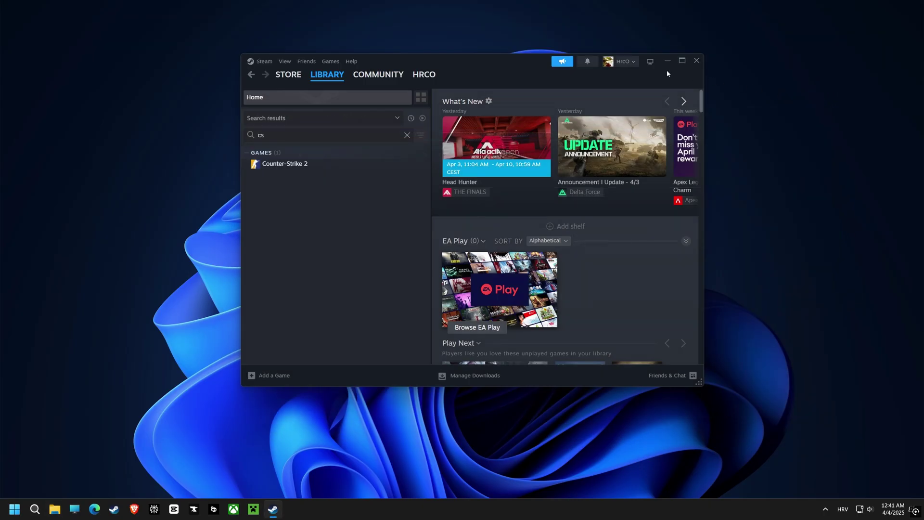
{"action": "left_click", "coordinate": [667, 61]}
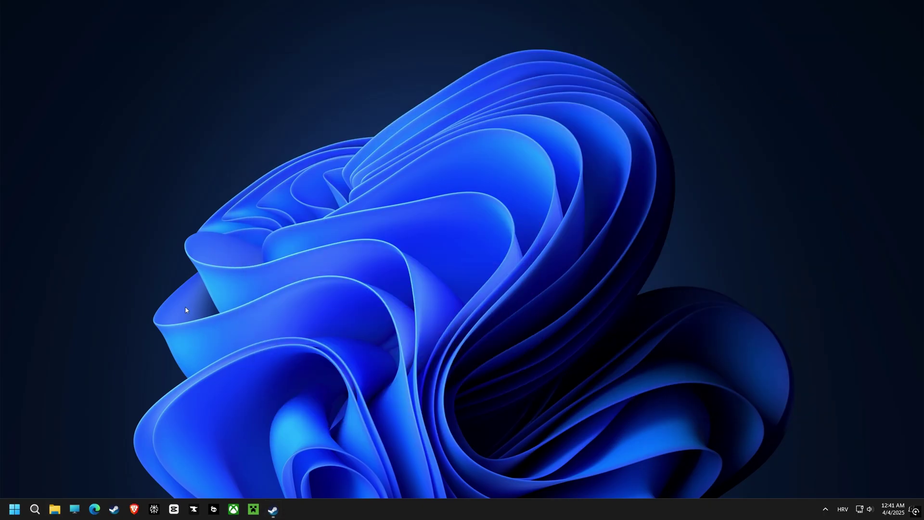
Search Windows for "graphics settings", open the Graphics settings page, and restore its window to a smaller size.
{"action": "left_click", "coordinate": [35, 509]}
{"action": "type", "text": "grap"}
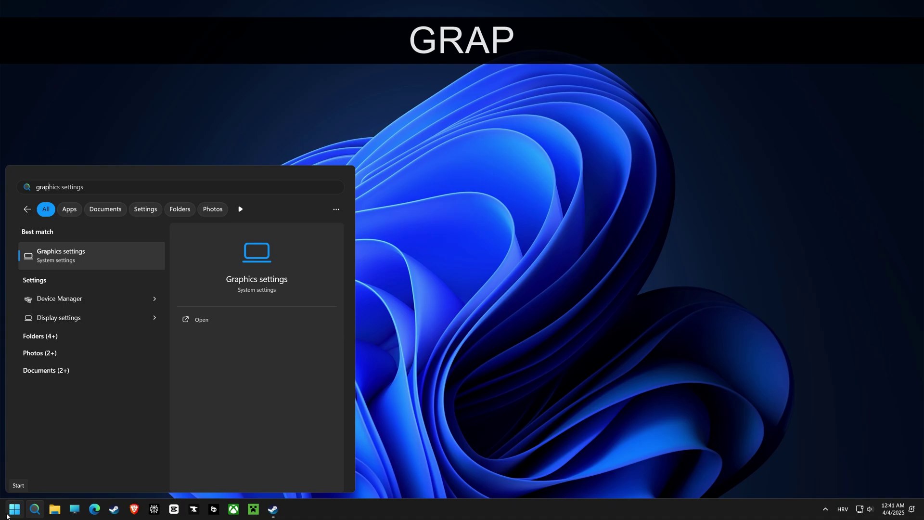
{"action": "type", "text": "hics se"}
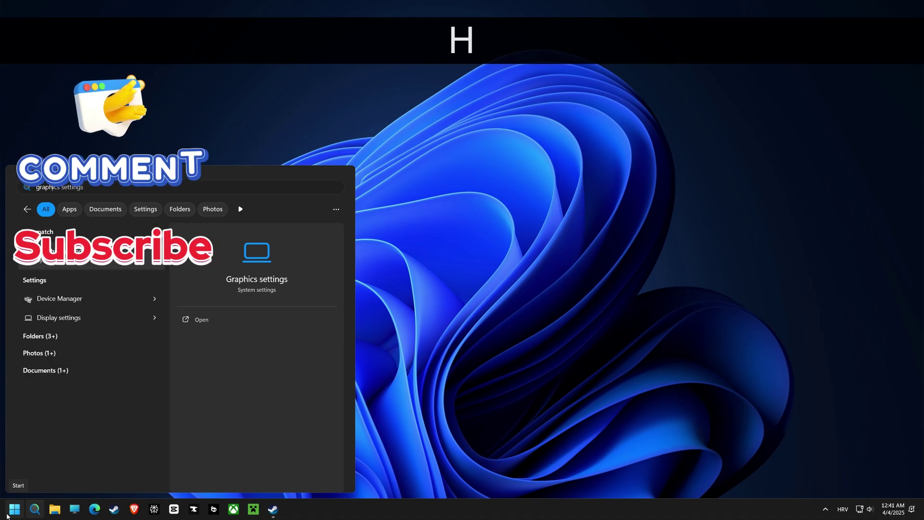
{"action": "type", "text": "ttings"}
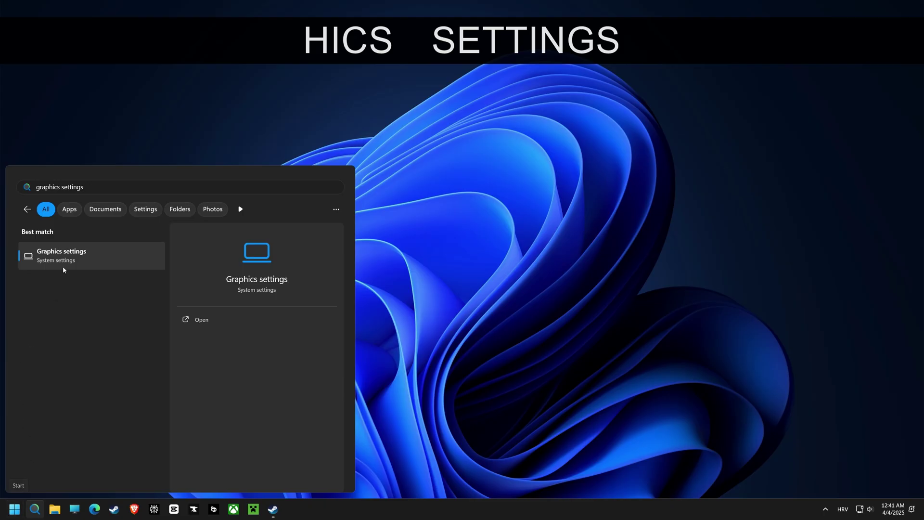
{"action": "left_click", "coordinate": [63, 267]}
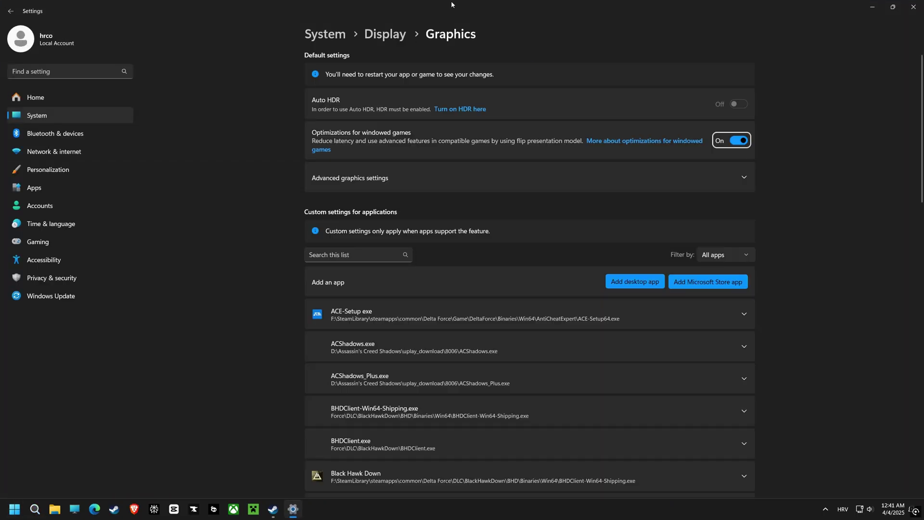
{"action": "left_click_drag", "start_coordinate": [451, 2], "coordinate": [452, 43]}
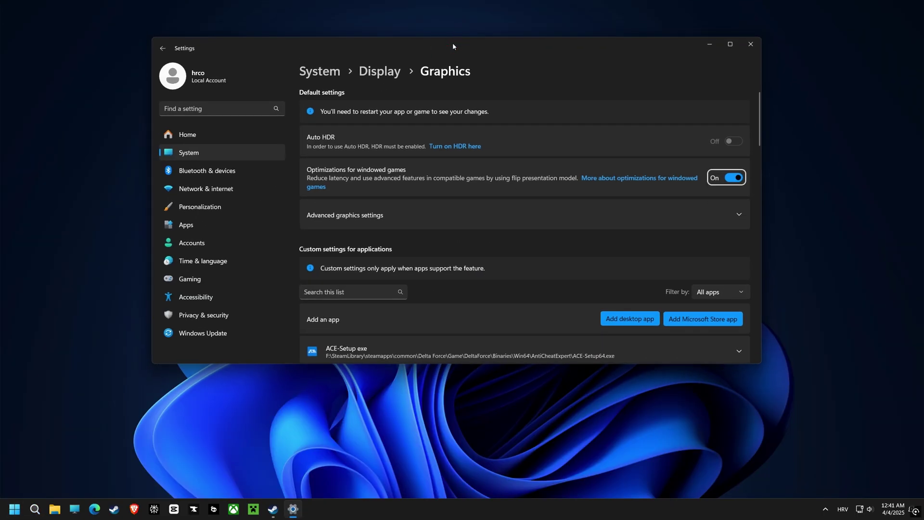
Switch optimizations for windowed games off and back on, and do the same for hardware-accelerated GPU scheduling.
{"action": "left_click", "coordinate": [736, 179]}
{"action": "left_click", "coordinate": [735, 179]}
{"action": "left_click", "coordinate": [733, 207]}
{"action": "scroll", "coordinate": [732, 210], "scroll_direction": "down", "scroll_amount": 1}
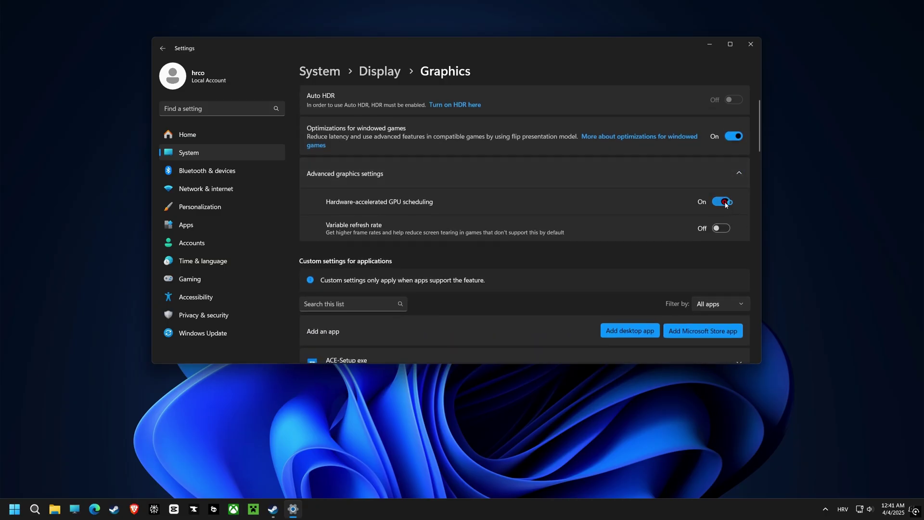
{"action": "left_click", "coordinate": [726, 203]}
{"action": "left_click", "coordinate": [723, 202]}
Try to add cs2.exe from the copied search results address to the apps with custom graphics settings.
{"action": "scroll", "coordinate": [749, 202], "scroll_direction": "down", "scroll_amount": 3}
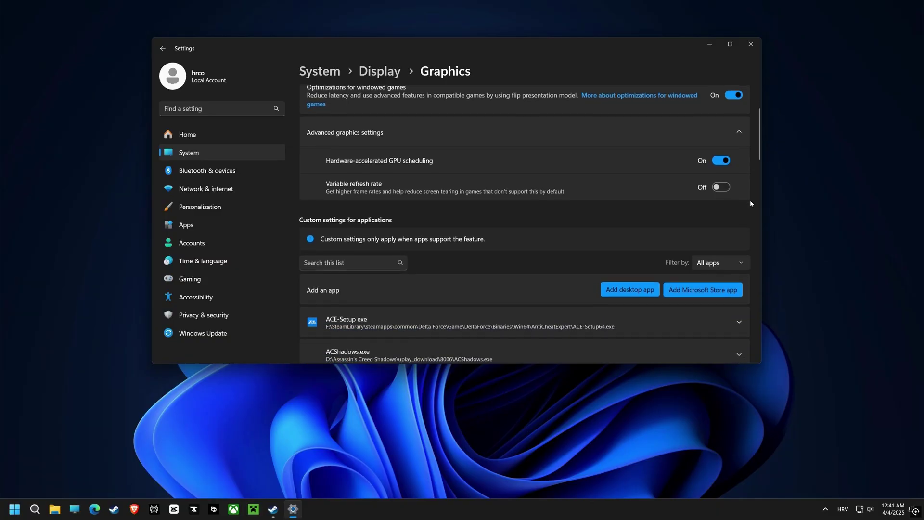
{"action": "left_click", "coordinate": [643, 247]}
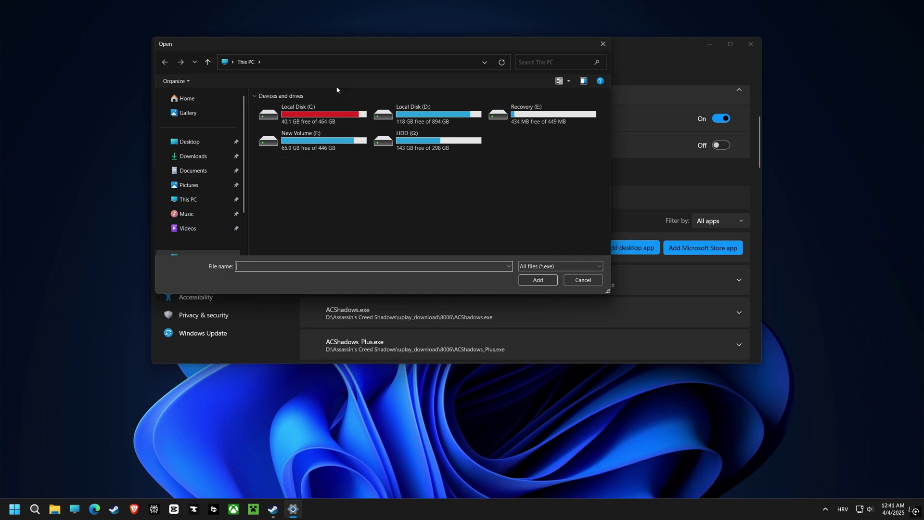
{"action": "left_click", "coordinate": [310, 60]}
{"action": "key", "text": "ctrl+v"}
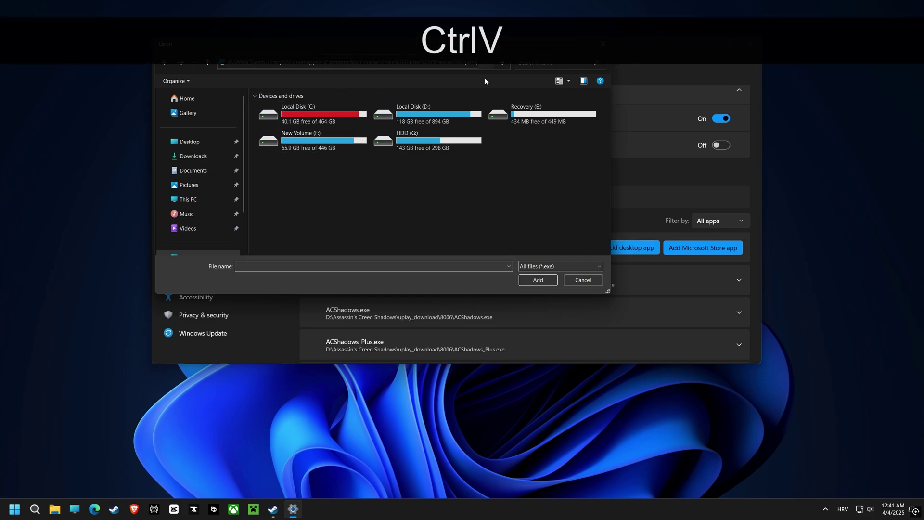
{"action": "left_click", "coordinate": [501, 63]}
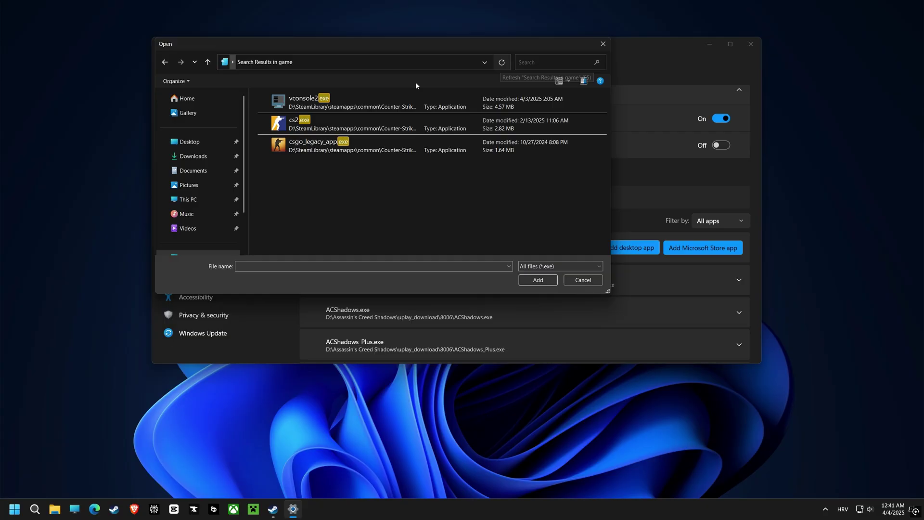
{"action": "left_click", "coordinate": [366, 124]}
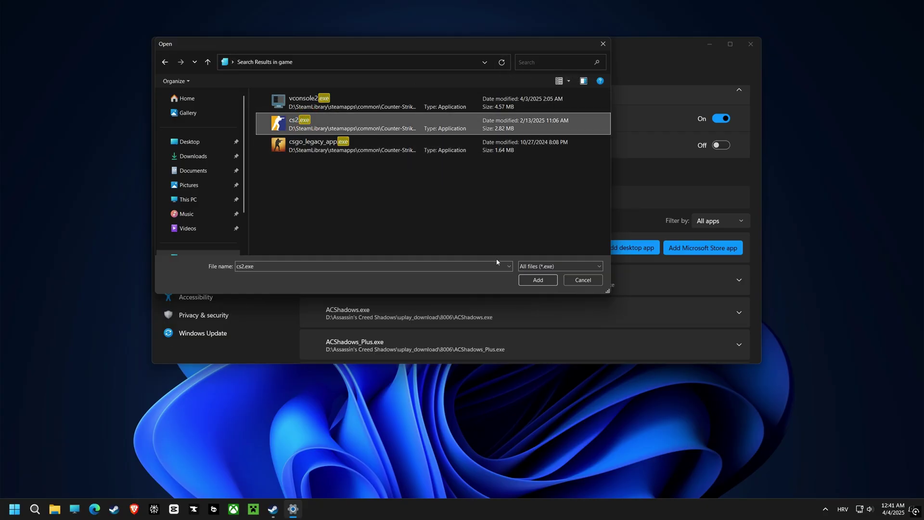
{"action": "left_click", "coordinate": [534, 280]}
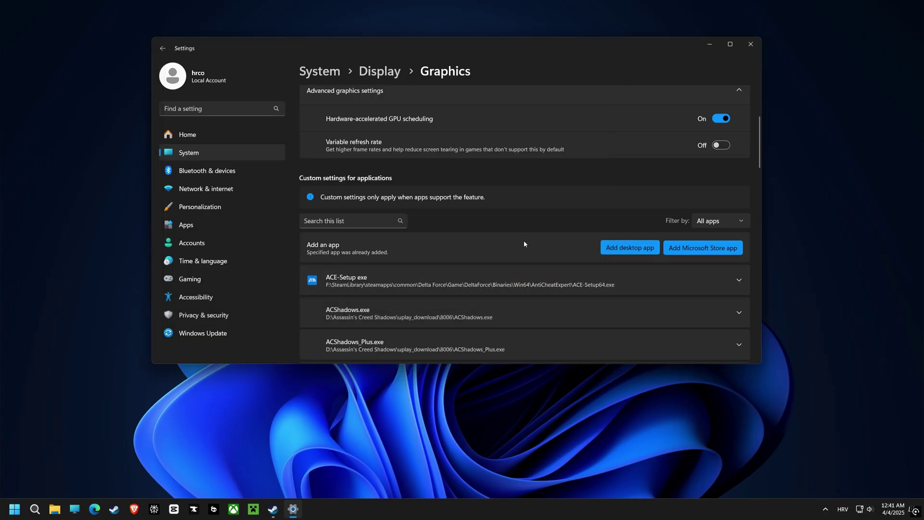
Set the GPU preference of cs2.exe to High Performance (NVIDIA GeForce RTX 4060), leaving optimizations for windowed games on.
{"action": "scroll", "coordinate": [523, 244], "scroll_direction": "down", "scroll_amount": 8}
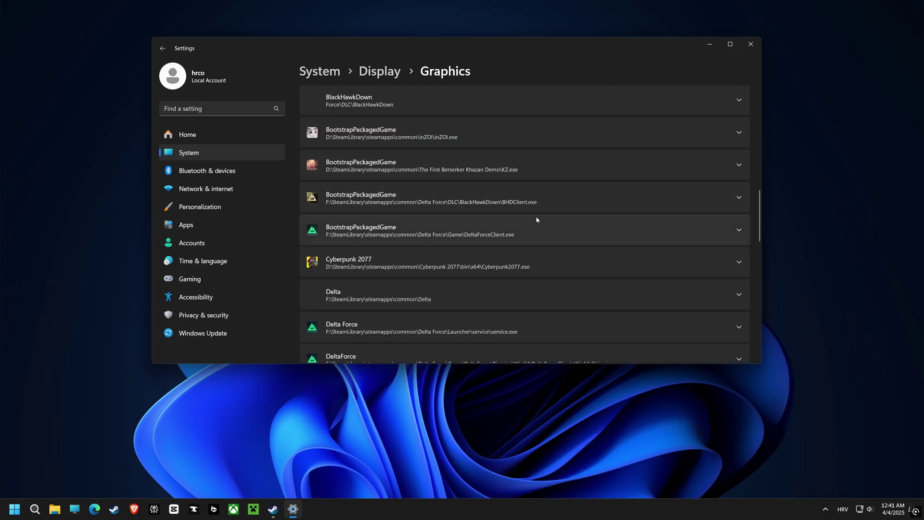
{"action": "scroll", "coordinate": [536, 217], "scroll_direction": "down", "scroll_amount": 8}
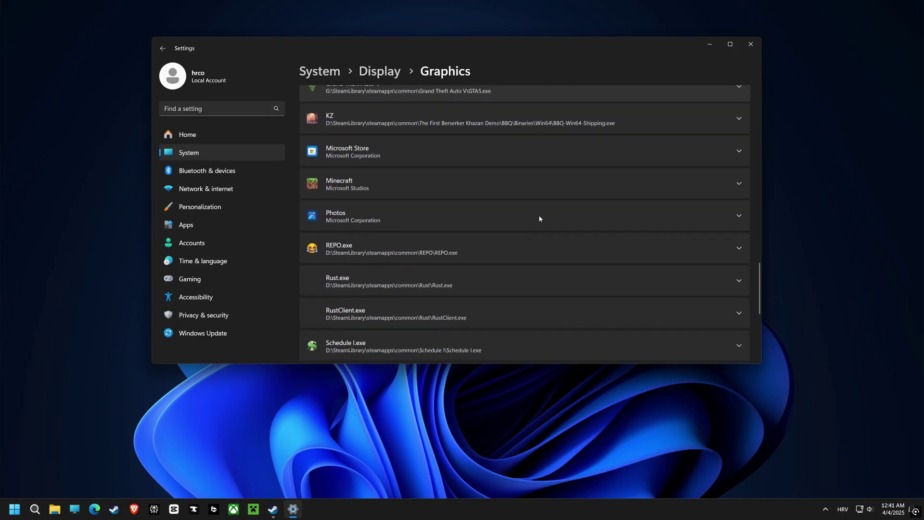
{"action": "scroll", "coordinate": [539, 218], "scroll_direction": "down", "scroll_amount": 5}
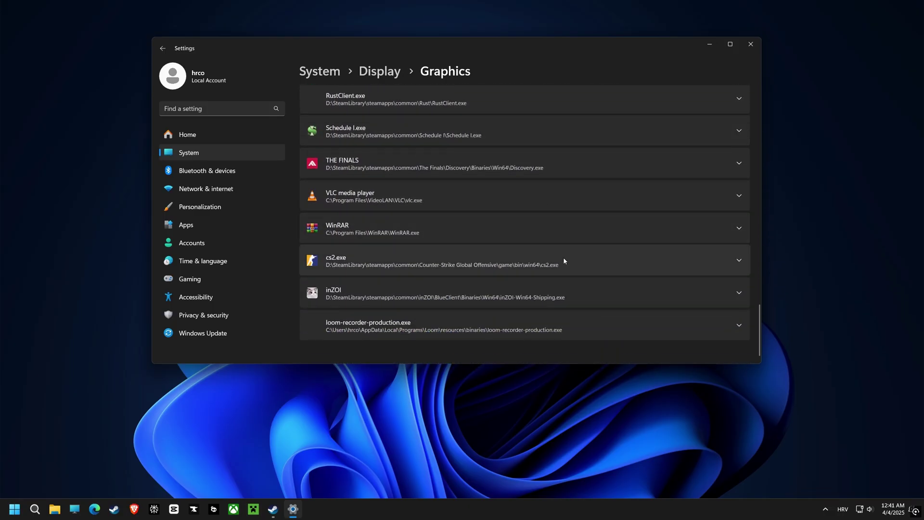
{"action": "left_click", "coordinate": [734, 261]}
{"action": "scroll", "coordinate": [724, 248], "scroll_direction": "down", "scroll_amount": 2}
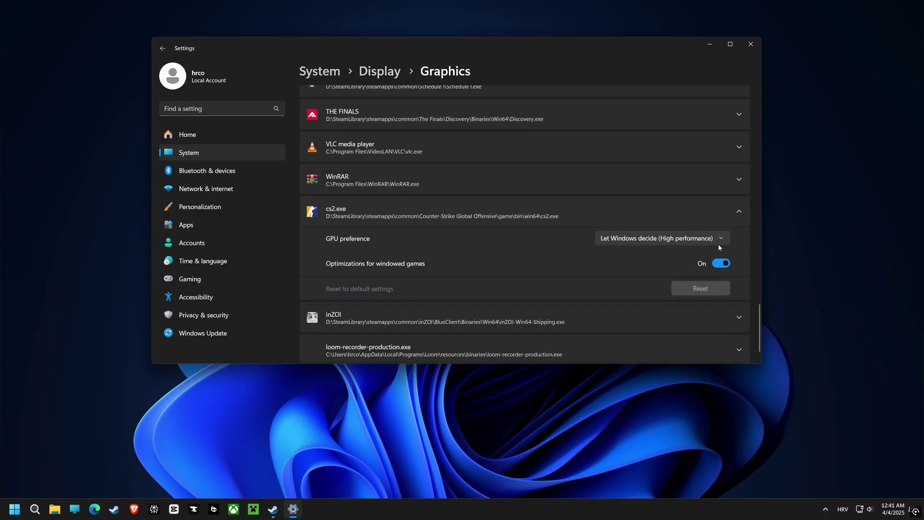
{"action": "left_click", "coordinate": [701, 239]}
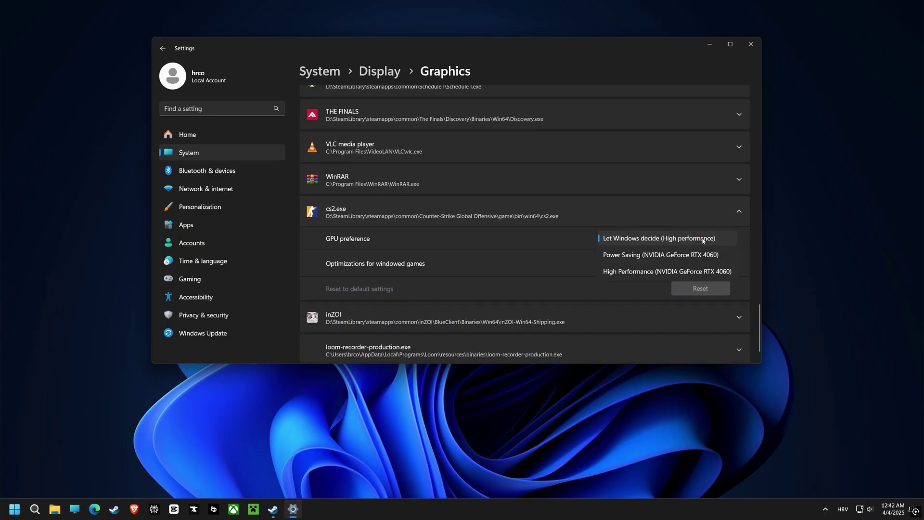
{"action": "left_click", "coordinate": [627, 273]}
{"action": "left_click", "coordinate": [721, 264]}
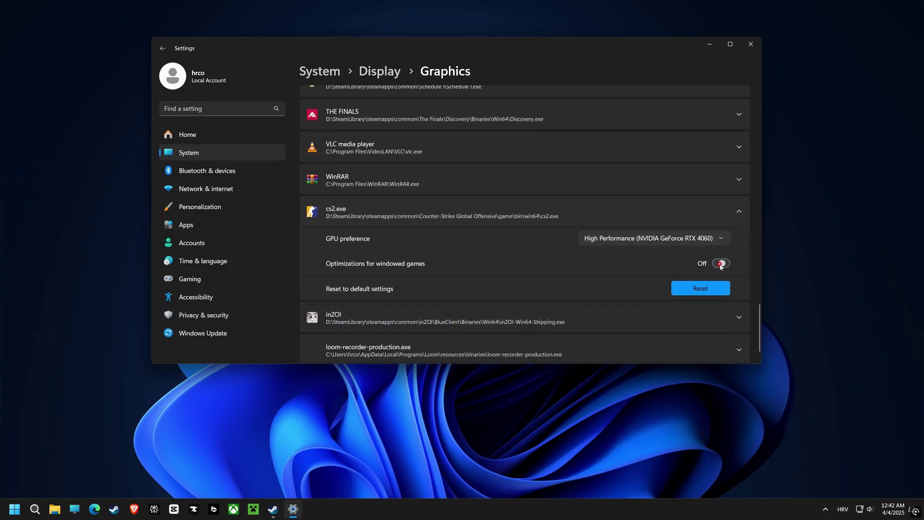
{"action": "left_click", "coordinate": [723, 264]}
Add csgo_legacy_app.exe from the copied search results address to the apps with custom graphics settings.
{"action": "scroll", "coordinate": [736, 269], "scroll_direction": "up", "scroll_amount": 15}
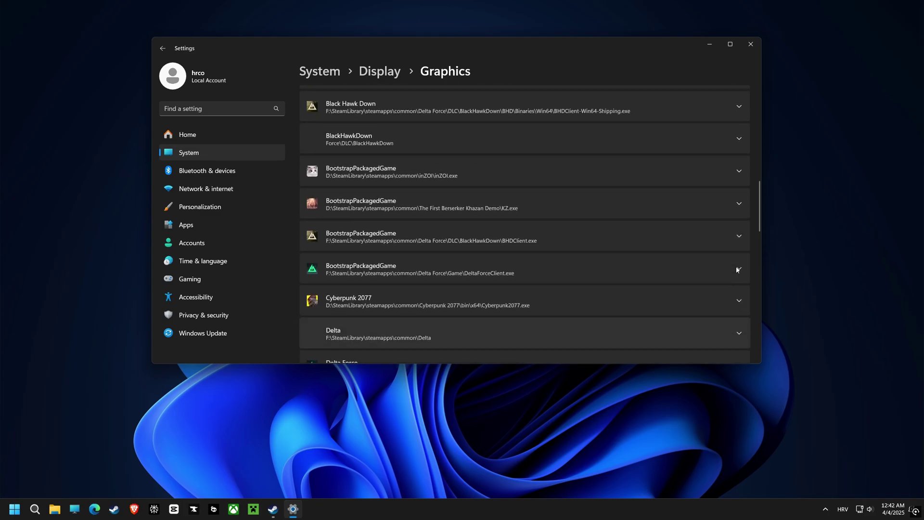
{"action": "scroll", "coordinate": [736, 269], "scroll_direction": "up", "scroll_amount": 10}
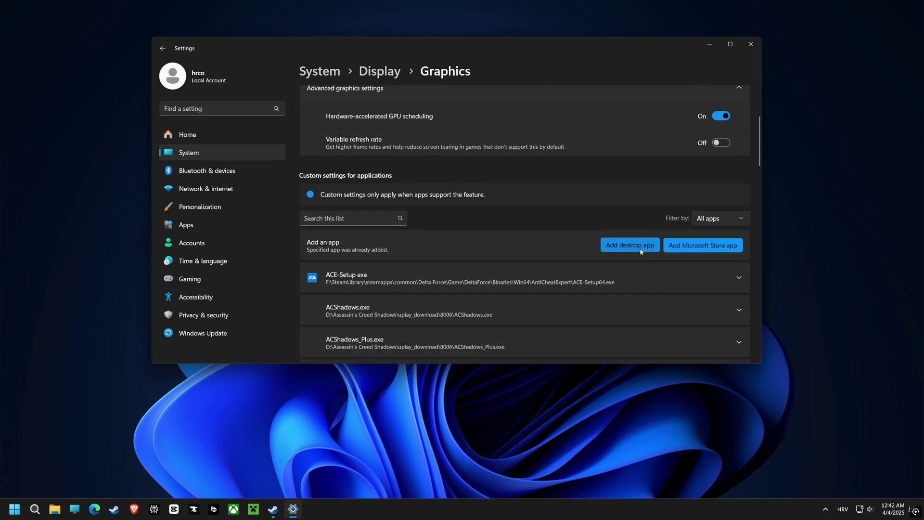
{"action": "left_click", "coordinate": [630, 245]}
{"action": "left_click", "coordinate": [389, 59]}
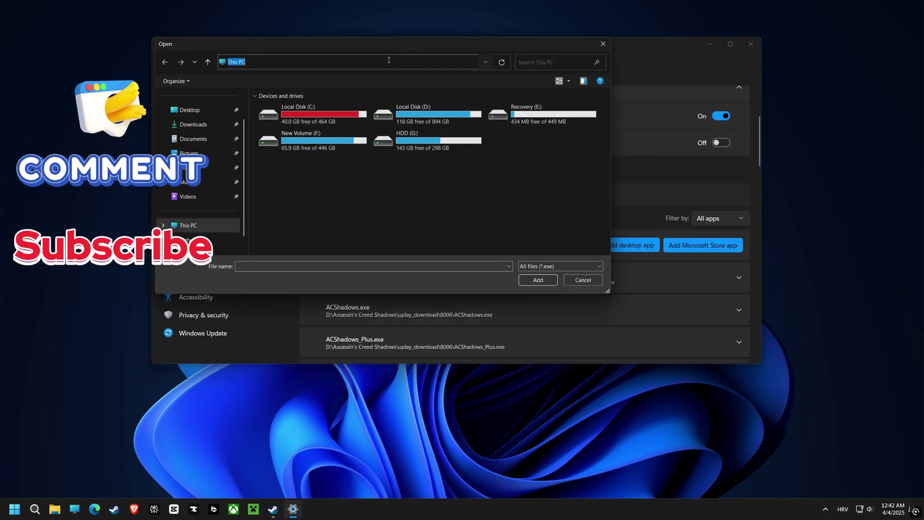
{"action": "key", "text": "ctrl+v"}
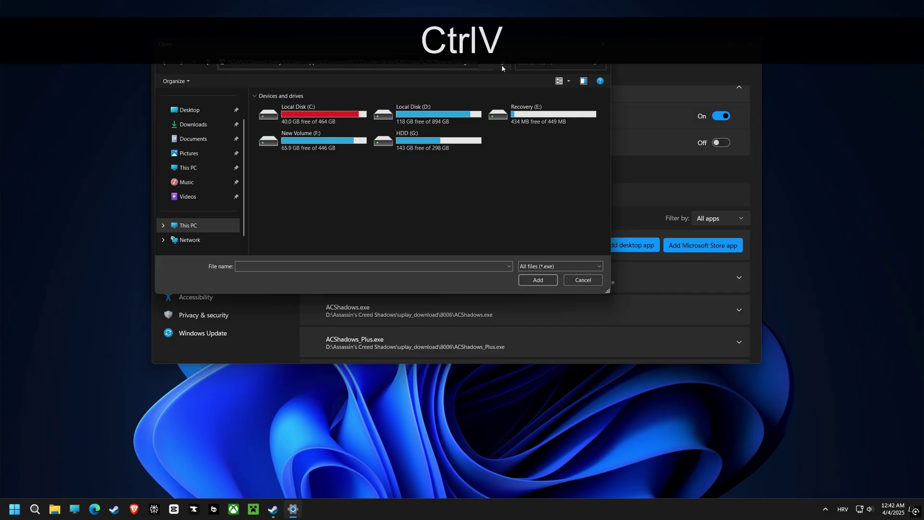
{"action": "key", "text": "Return"}
{"action": "left_click", "coordinate": [311, 147]}
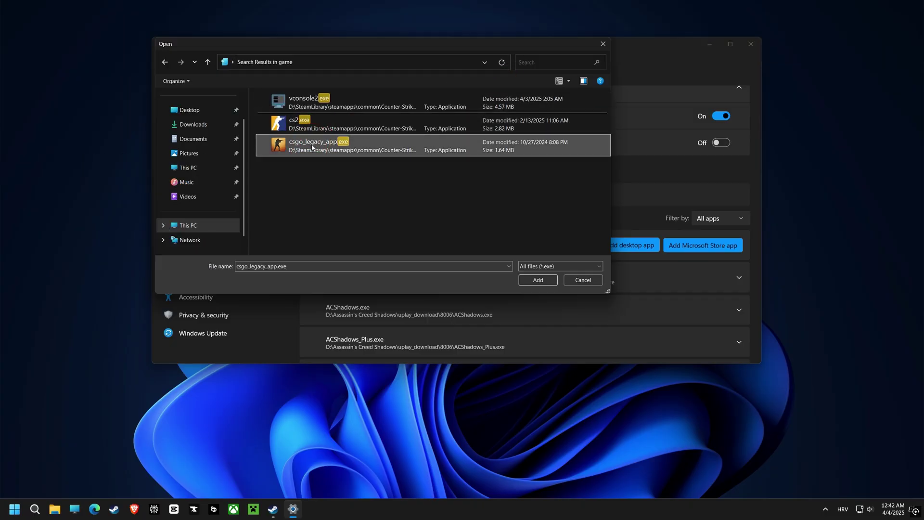
{"action": "left_click", "coordinate": [538, 280]}
Set csgo_legacy_app.exe's GPU preference to High Performance (NVIDIA GeForce RTX 4060), leave optimizations for windowed games on, and close the settings.
{"action": "scroll", "coordinate": [478, 241], "scroll_direction": "down", "scroll_amount": 3}
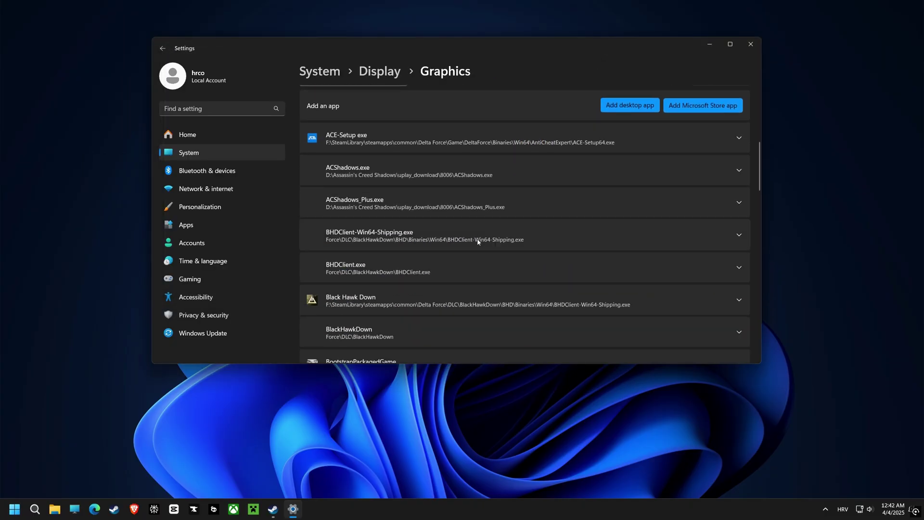
{"action": "scroll", "coordinate": [477, 242], "scroll_direction": "down", "scroll_amount": 5}
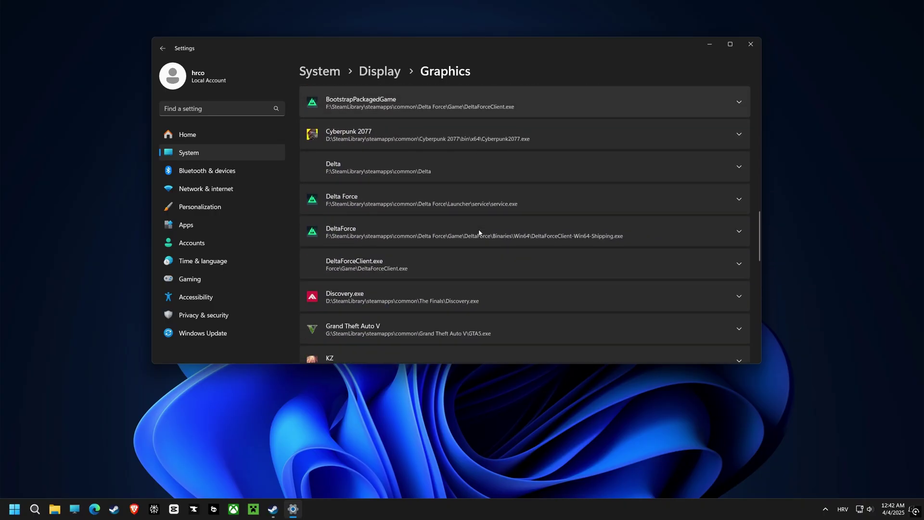
{"action": "scroll", "coordinate": [478, 232], "scroll_direction": "down", "scroll_amount": 6}
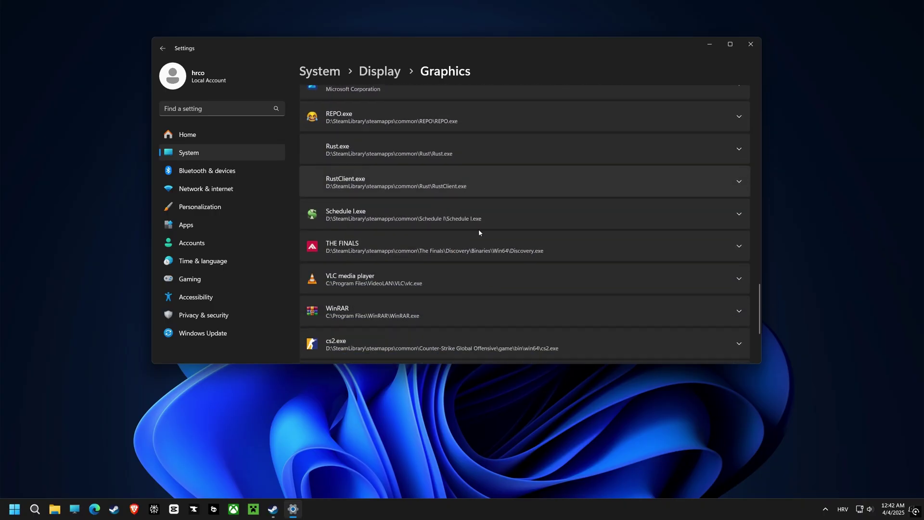
{"action": "scroll", "coordinate": [479, 232], "scroll_direction": "down", "scroll_amount": 3}
{"action": "left_click", "coordinate": [738, 260]}
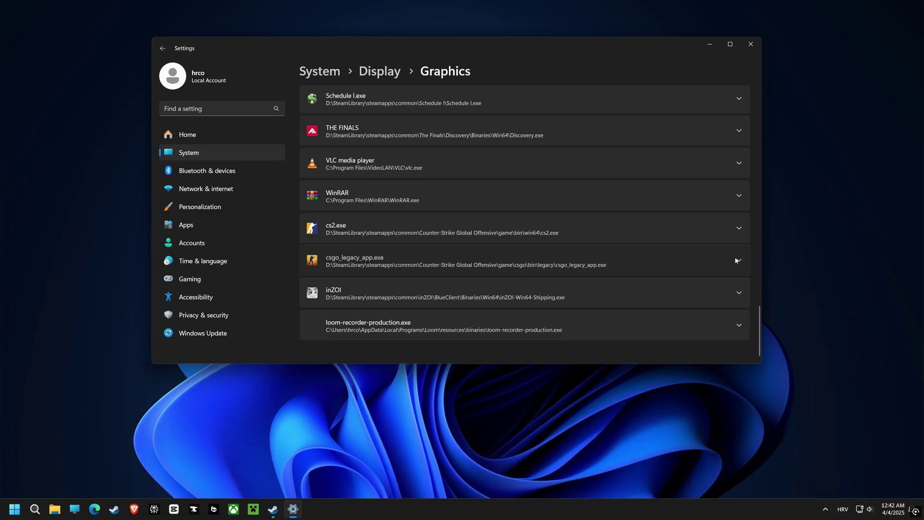
{"action": "scroll", "coordinate": [667, 249], "scroll_direction": "down", "scroll_amount": 2}
{"action": "left_click", "coordinate": [680, 243]}
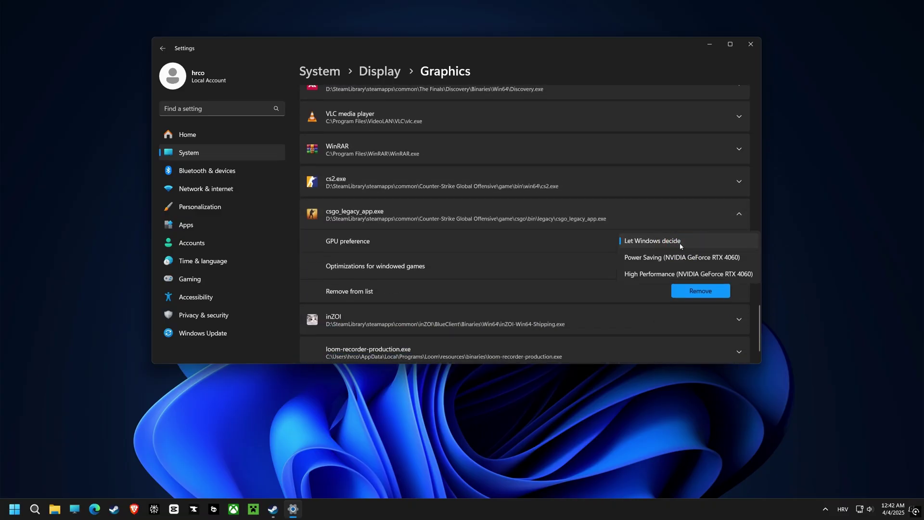
{"action": "left_click", "coordinate": [640, 274]}
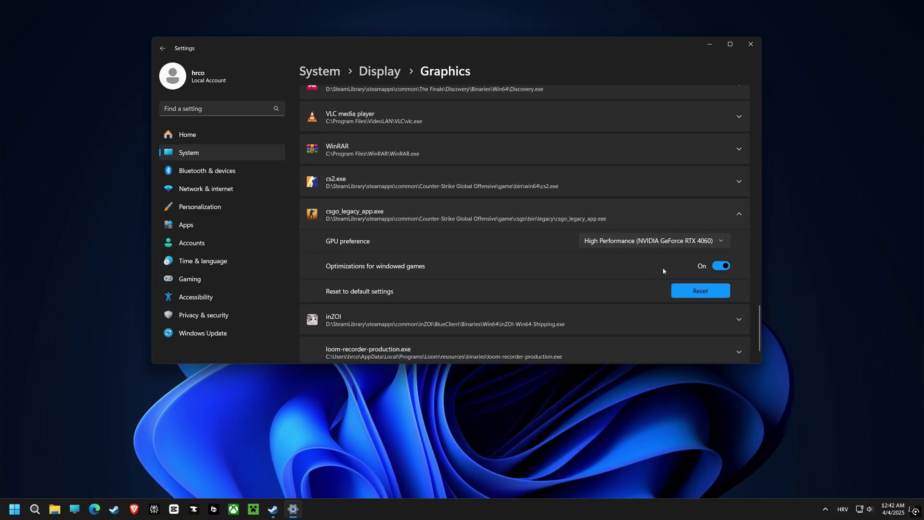
{"action": "left_click", "coordinate": [725, 269]}
{"action": "left_click", "coordinate": [726, 269]}
{"action": "left_click", "coordinate": [751, 44]}
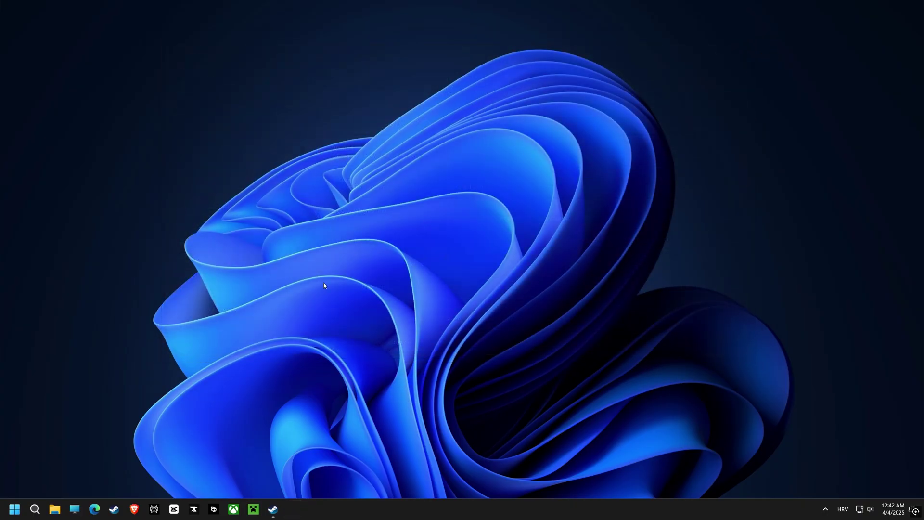
Search Windows for "advanced system settings", open the result, and show the Advanced page of System Properties.
{"action": "left_click", "coordinate": [35, 507]}
{"action": "type", "text": "advan"}
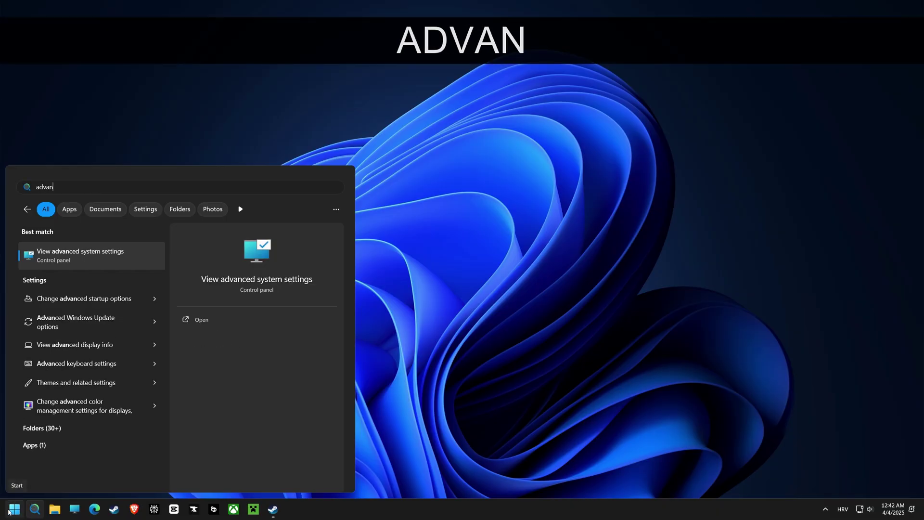
{"action": "type", "text": "ced system"}
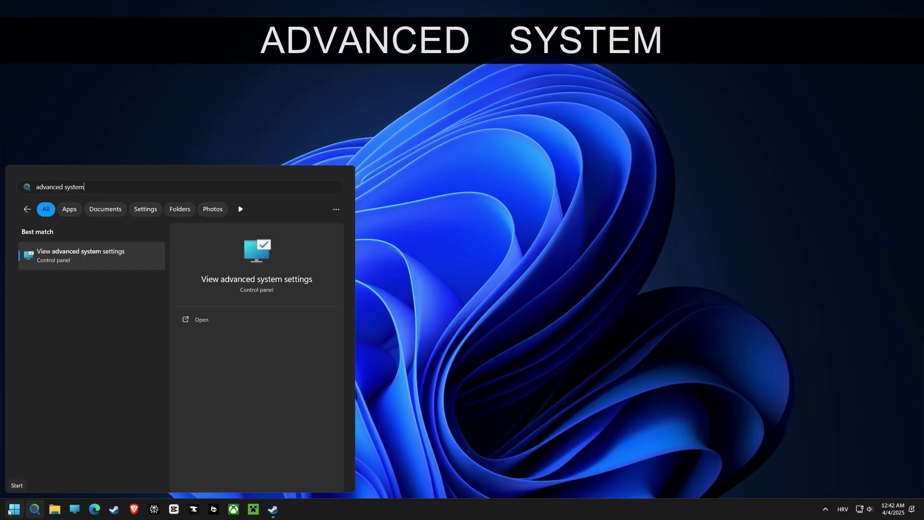
{"action": "type", "text": " setting"}
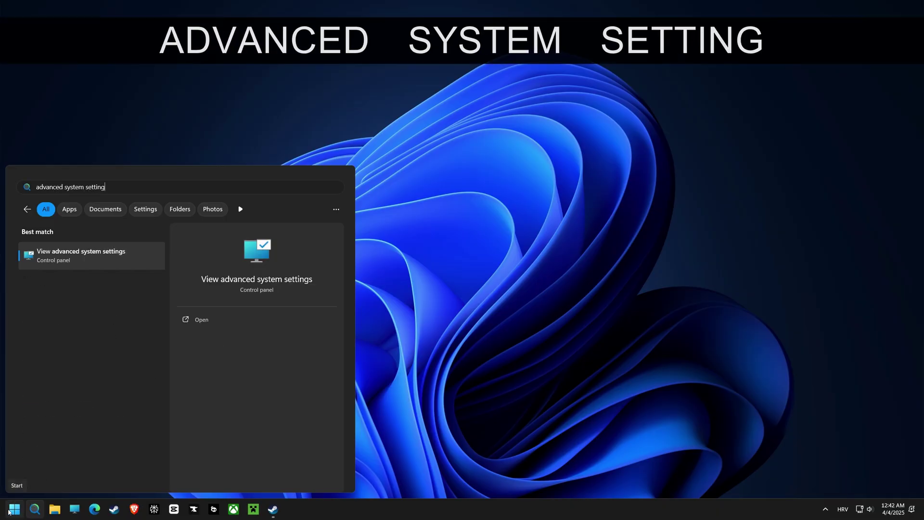
{"action": "type", "text": "s"}
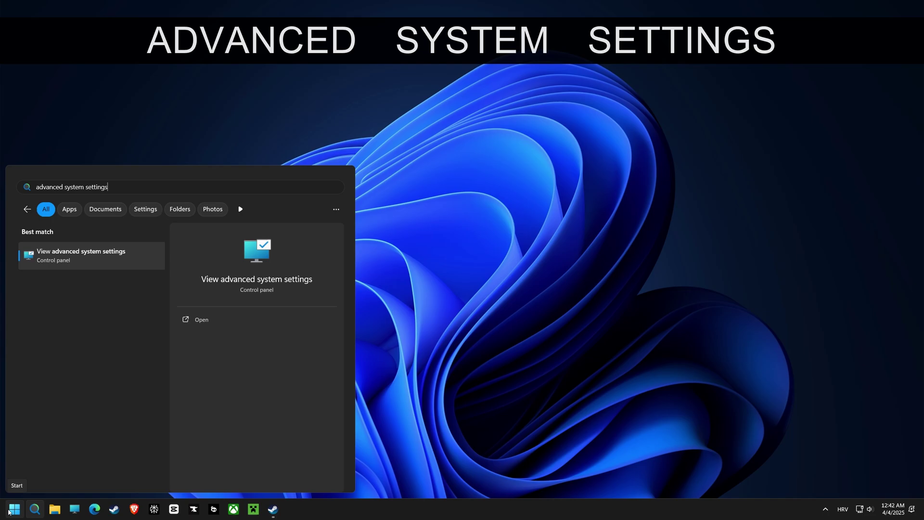
{"action": "left_click", "coordinate": [85, 259]}
{"action": "left_click_drag", "start_coordinate": [119, 30], "coordinate": [465, 94]}
{"action": "left_click", "coordinate": [408, 110]}
{"action": "left_click", "coordinate": [453, 111]}
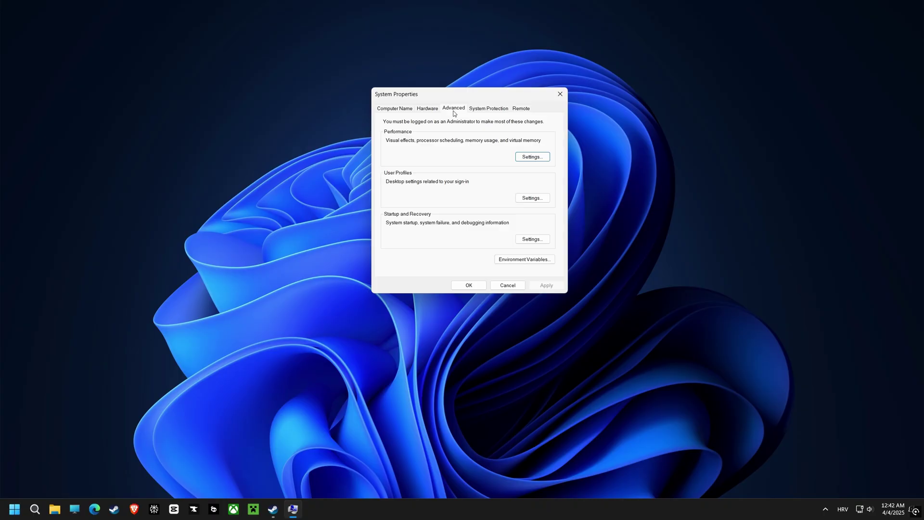
Open the Performance Options from System Properties and set processor scheduling to favour Programs.
{"action": "left_click", "coordinate": [525, 158]}
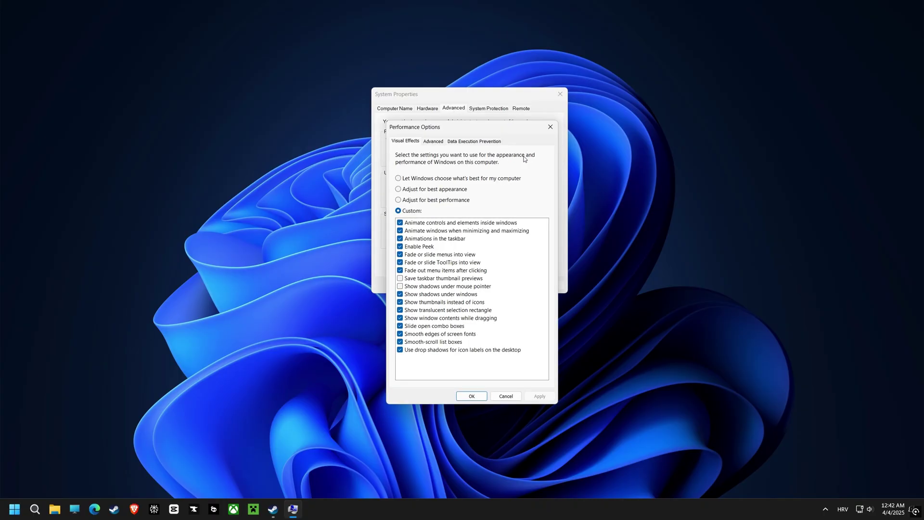
{"action": "left_click", "coordinate": [439, 144]}
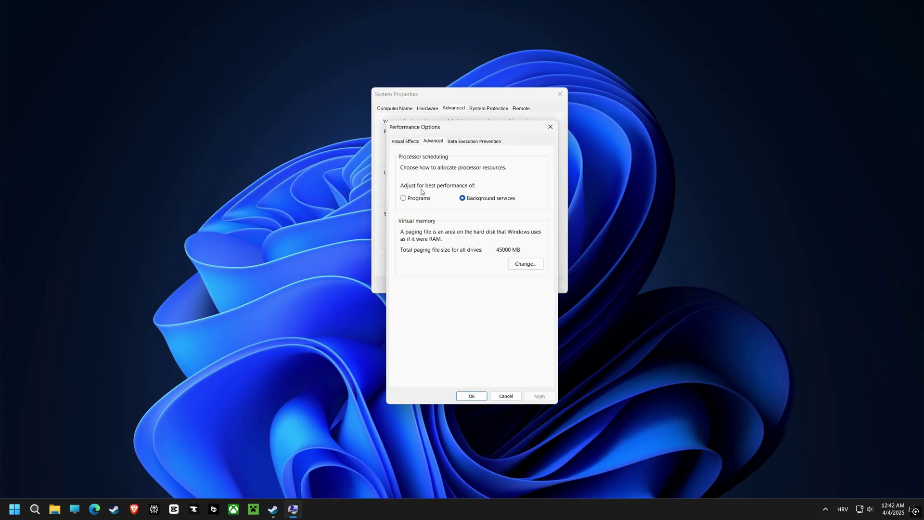
{"action": "left_click", "coordinate": [403, 199]}
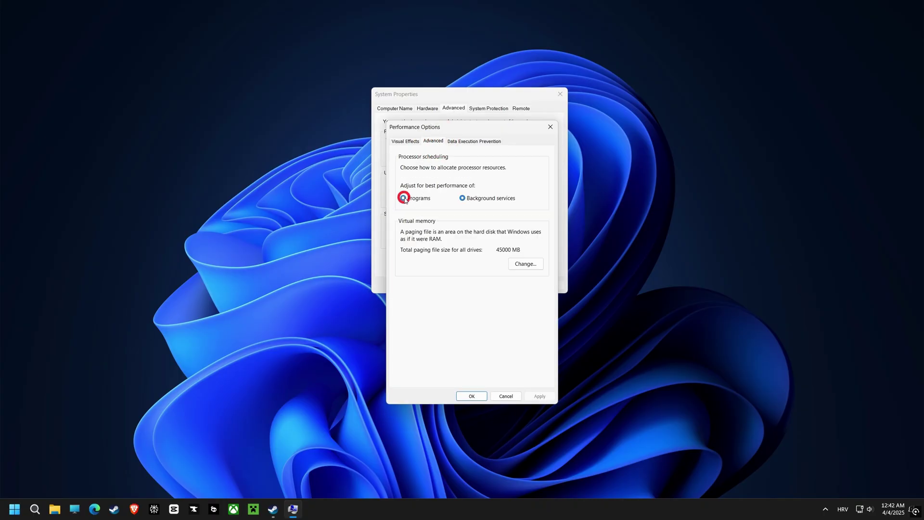
With automatic paging file management off, set drive C: to a custom paging file size of 45000 MB initial and 45000 MB maximum.
{"action": "left_click", "coordinate": [522, 265]}
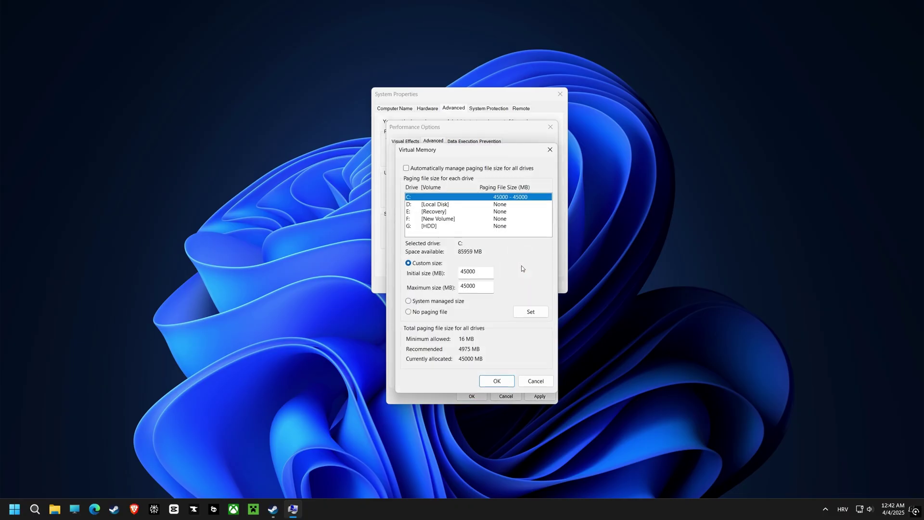
{"action": "left_click", "coordinate": [407, 169]}
{"action": "left_click", "coordinate": [407, 168]}
{"action": "left_click", "coordinate": [431, 226]}
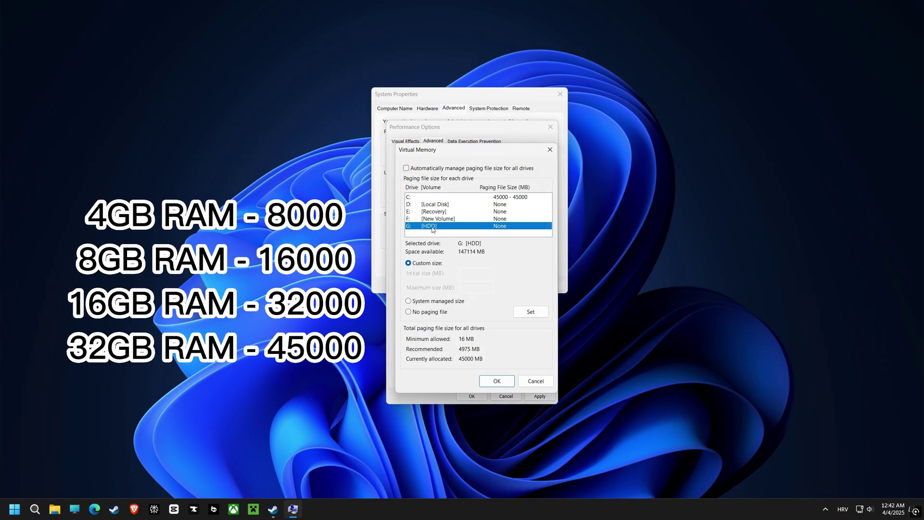
{"action": "left_click", "coordinate": [426, 197]}
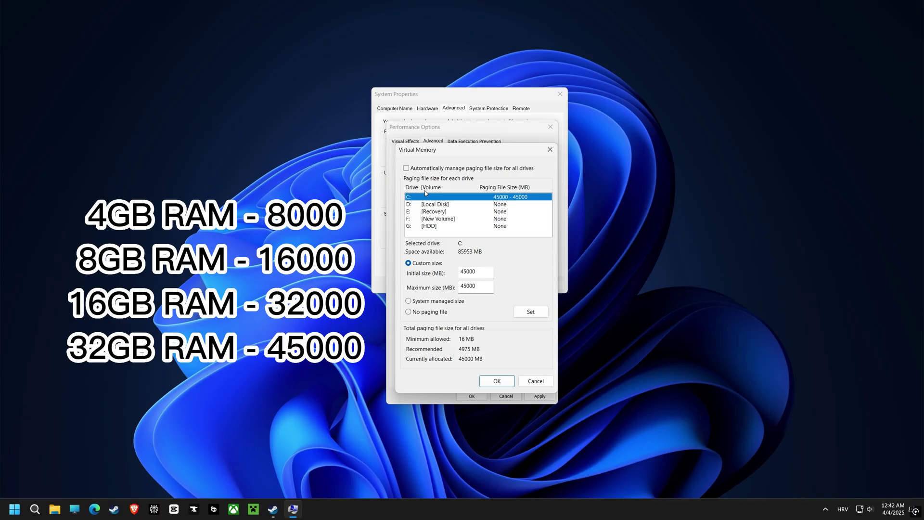
{"action": "left_click", "coordinate": [409, 311]}
{"action": "left_click", "coordinate": [408, 263]}
{"action": "left_click", "coordinate": [530, 312]}
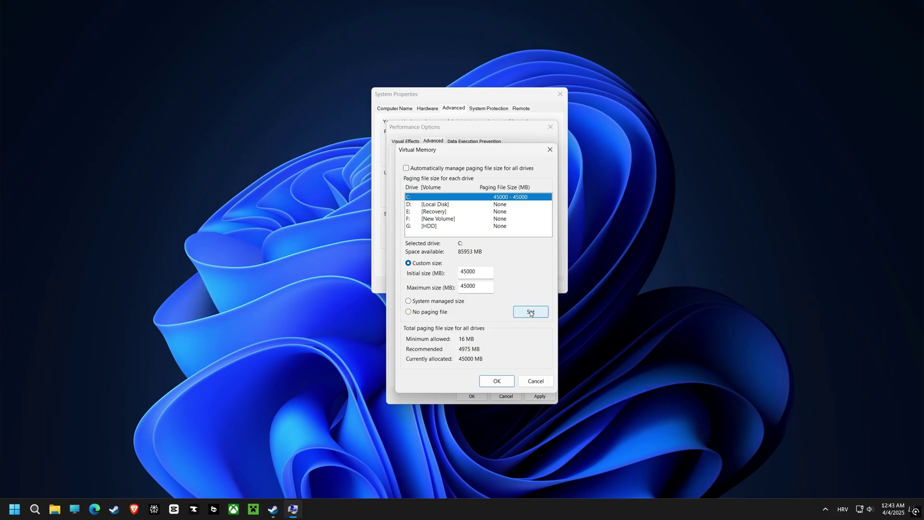
{"action": "left_click", "coordinate": [505, 380]}
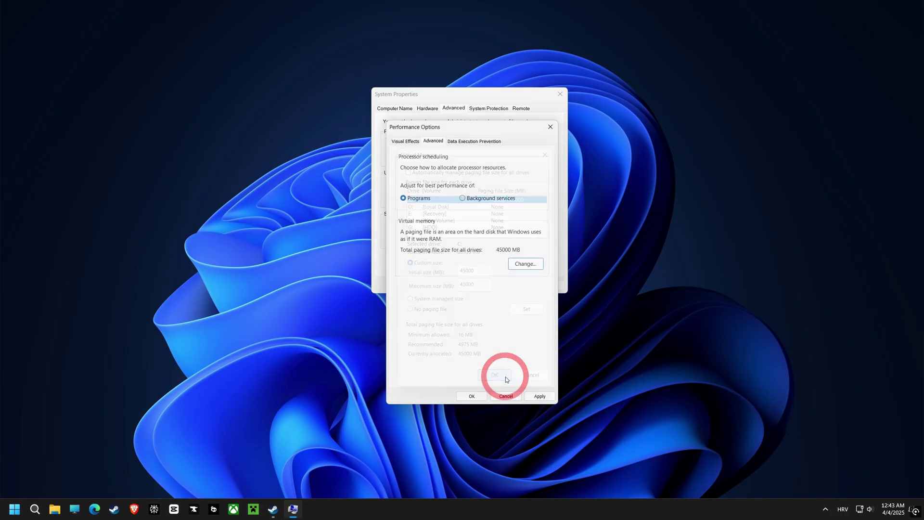
Apply the performance options and close both Performance Options and System Properties.
{"action": "left_click", "coordinate": [539, 396]}
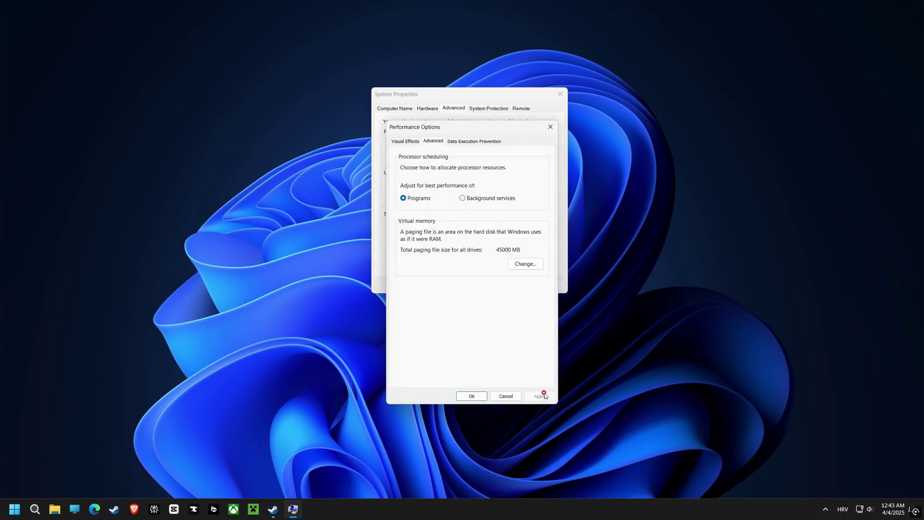
{"action": "left_click", "coordinate": [483, 397]}
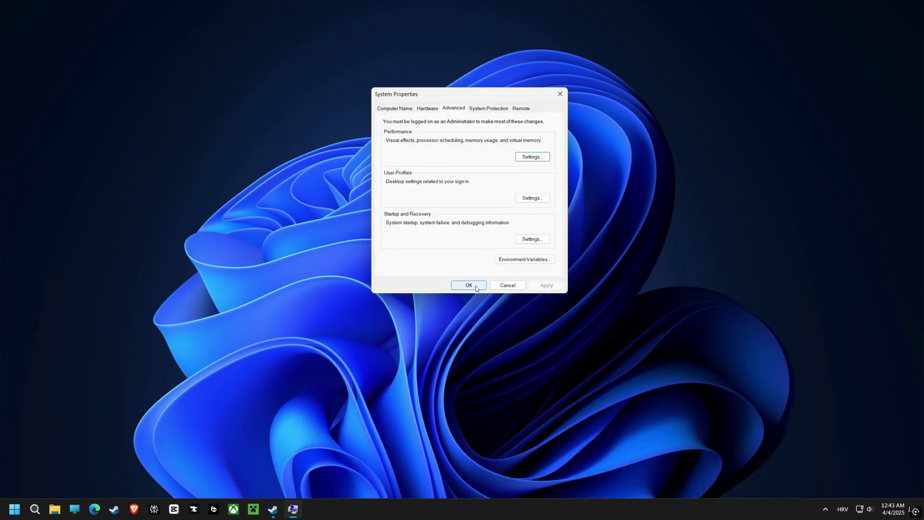
{"action": "left_click", "coordinate": [470, 284]}
Search Windows for "edit power plan" and open the result.
{"action": "left_click", "coordinate": [41, 508]}
{"action": "type", "text": "ed"}
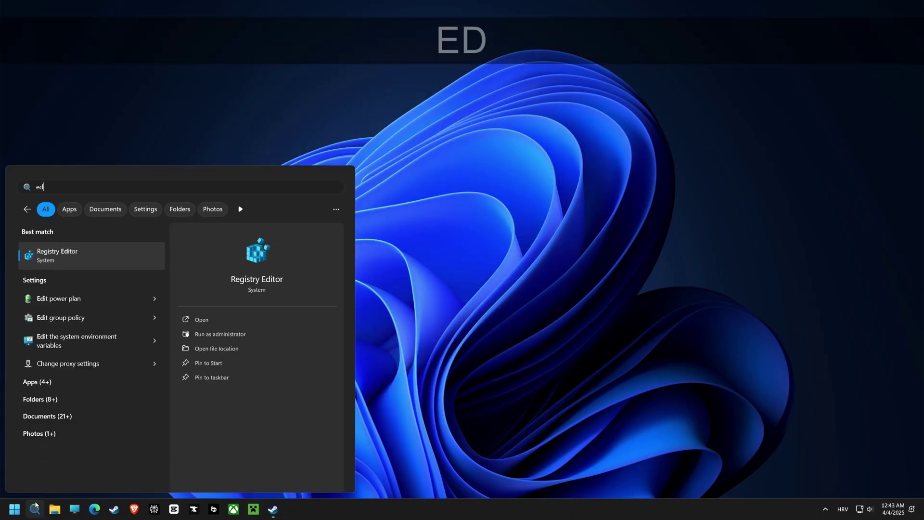
{"action": "type", "text": "it power plan"}
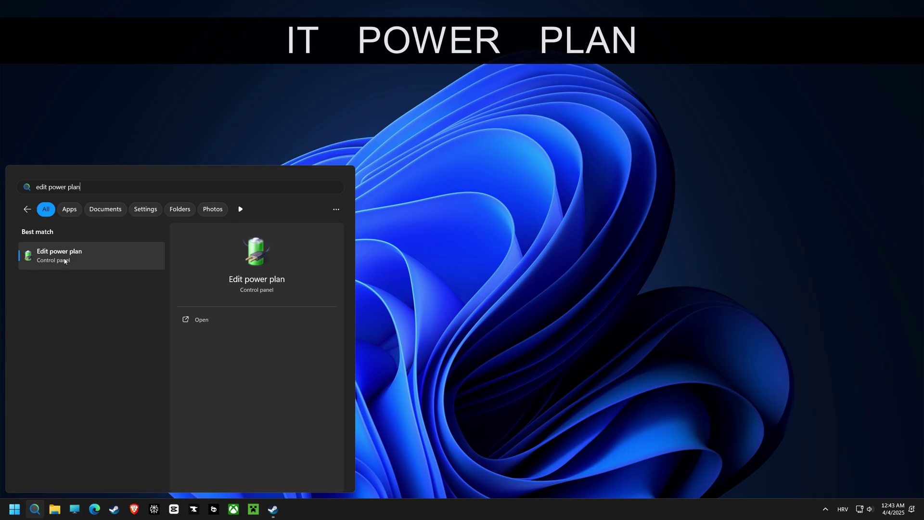
{"action": "left_click", "coordinate": [90, 263]}
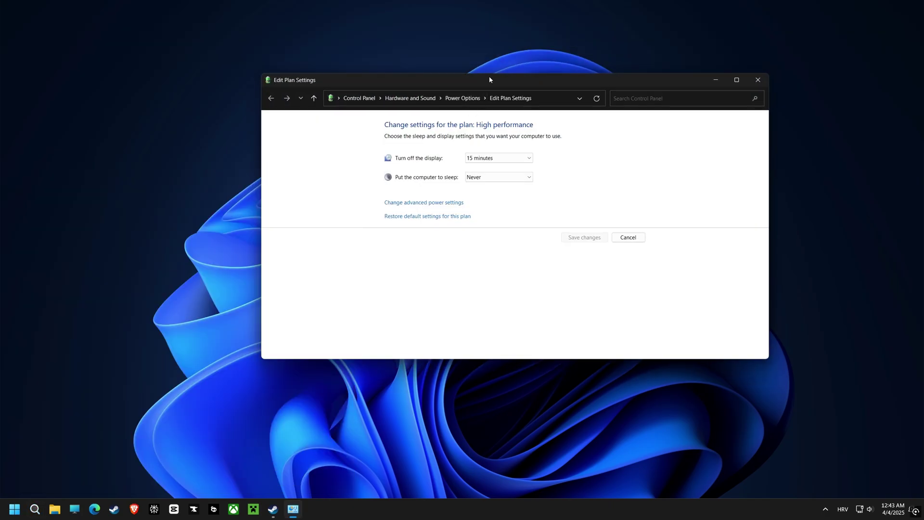
Go up to Power Options, choose the preferred High performance plan, and close the window.
{"action": "left_click_drag", "start_coordinate": [489, 79], "coordinate": [504, 84]}
{"action": "left_click", "coordinate": [478, 102]}
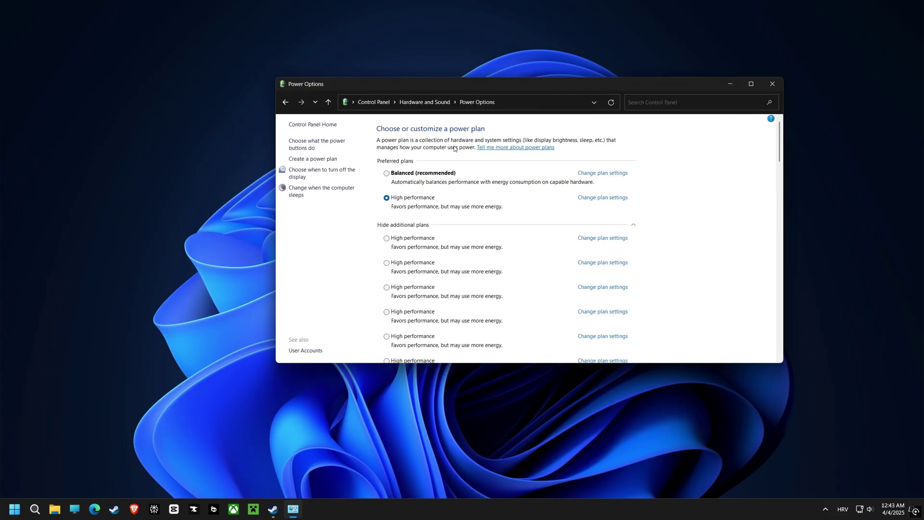
{"action": "left_click", "coordinate": [387, 173]}
{"action": "left_click", "coordinate": [387, 198]}
{"action": "left_click", "coordinate": [772, 84]}
Search Windows for "nvidia control panel" and open the NVIDIA Control Panel.
{"action": "left_click", "coordinate": [34, 509]}
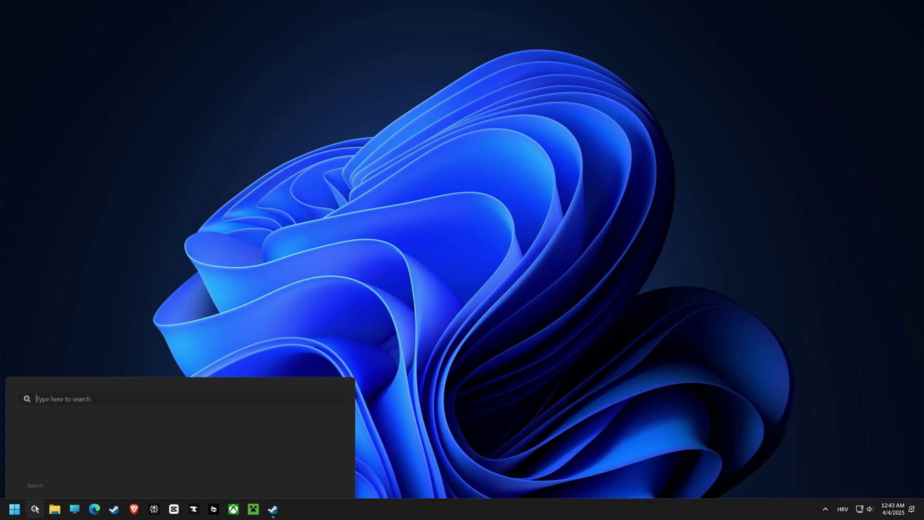
{"action": "type", "text": "nvidia"}
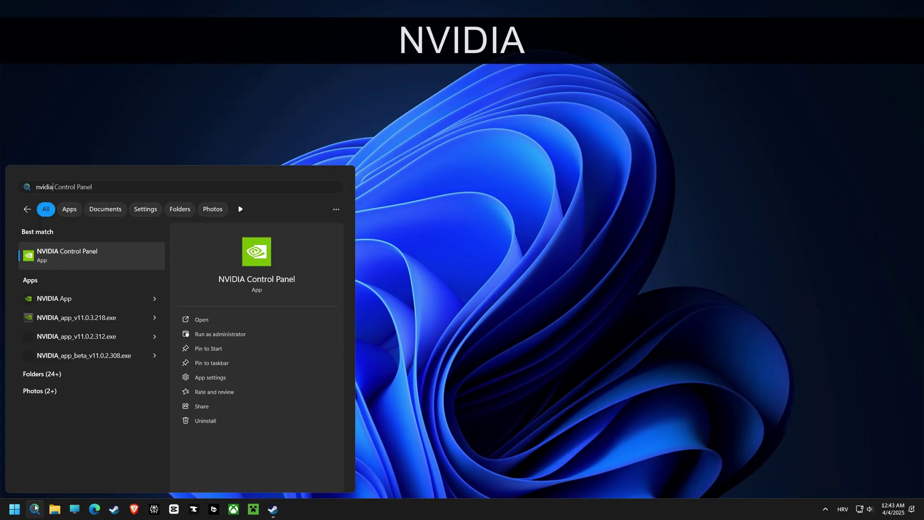
{"action": "type", "text": " control poanel"}
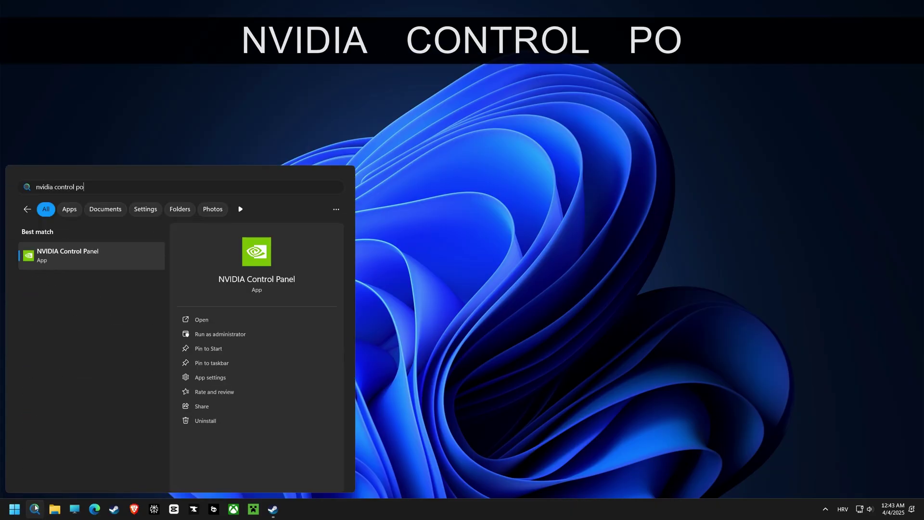
{"action": "key", "text": "BackSpace"}
{"action": "key", "text": "BackSpace"}
{"action": "key", "text": "BackSpace"}
{"action": "key", "text": "BackSpace"}
{"action": "key", "text": "BackSpace"}
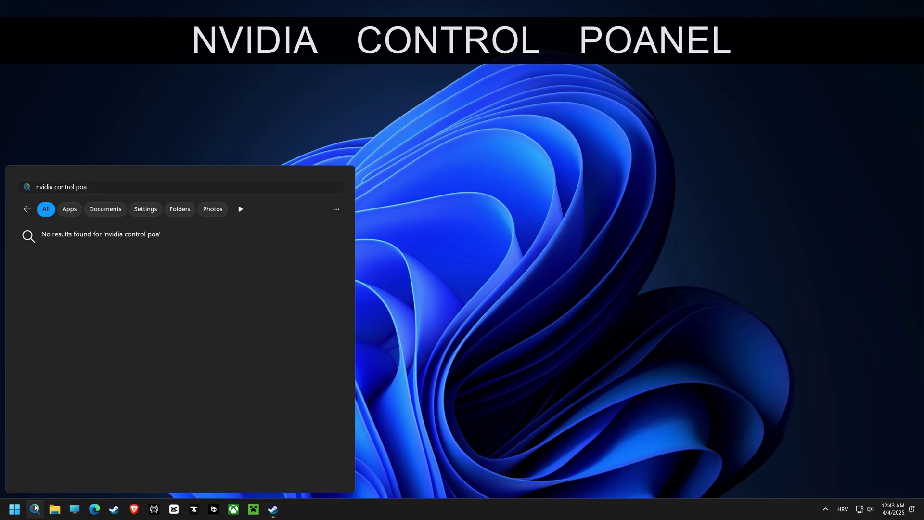
{"action": "type", "text": "anel"}
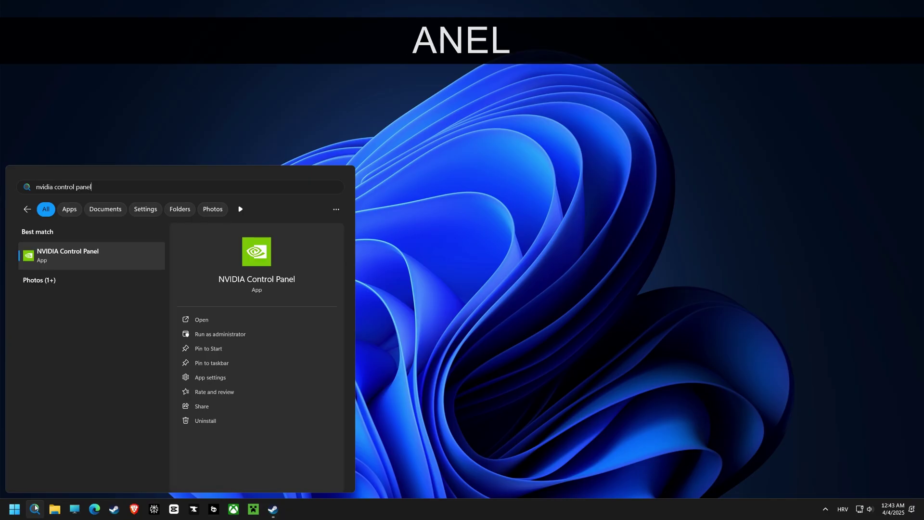
{"action": "left_click", "coordinate": [82, 261]}
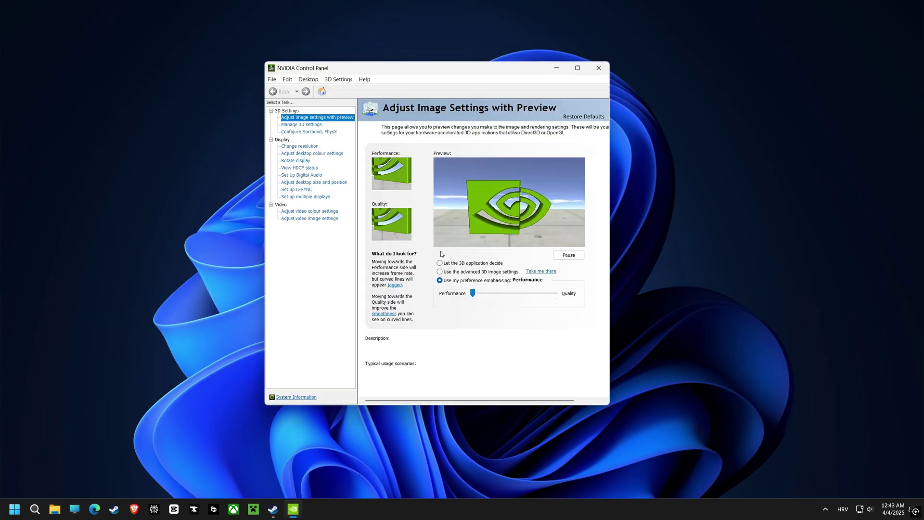
Set the image settings with preview to use my preference emphasising Performance, apply the change, and close the NVIDIA Control Panel.
{"action": "left_click", "coordinate": [292, 119]}
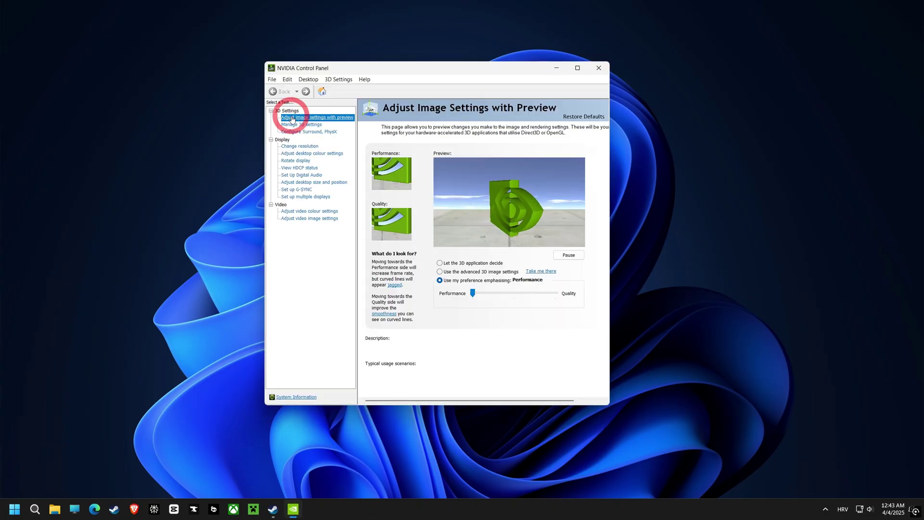
{"action": "left_click", "coordinate": [440, 263]}
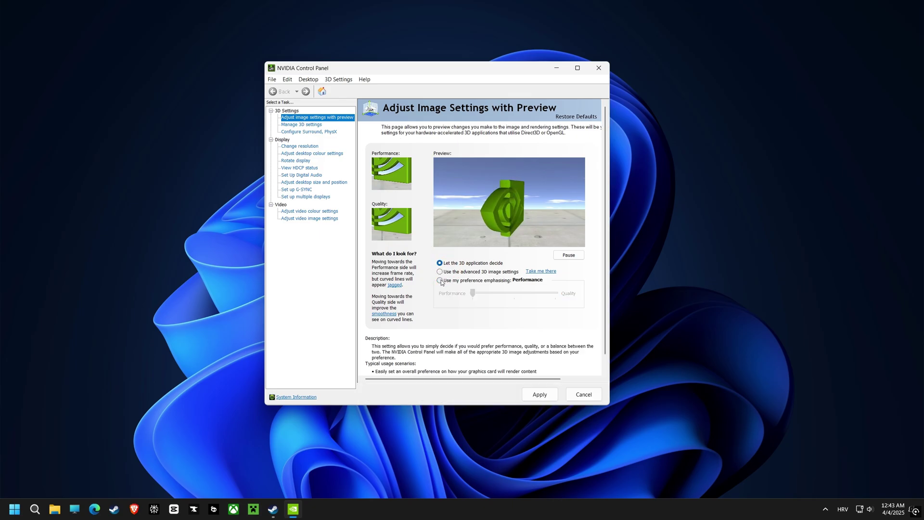
{"action": "left_click_drag", "start_coordinate": [474, 294], "coordinate": [514, 301]}
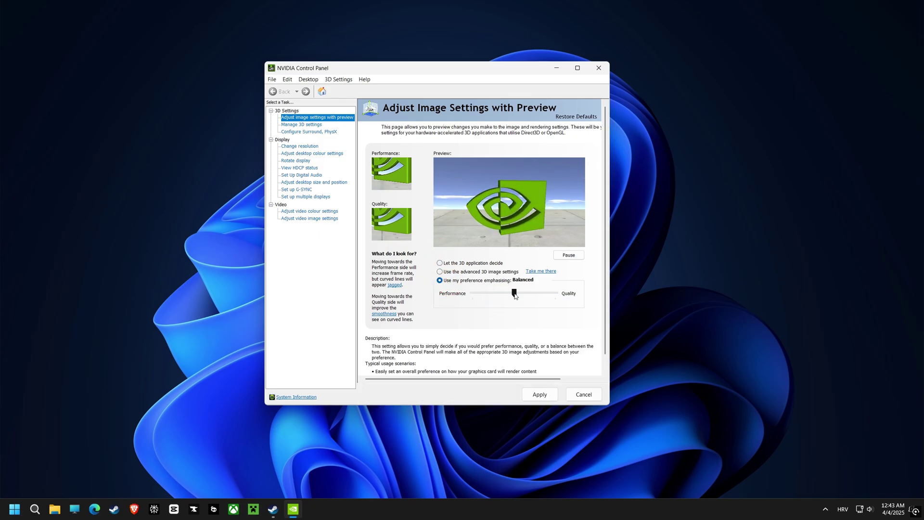
{"action": "left_click", "coordinate": [483, 292]}
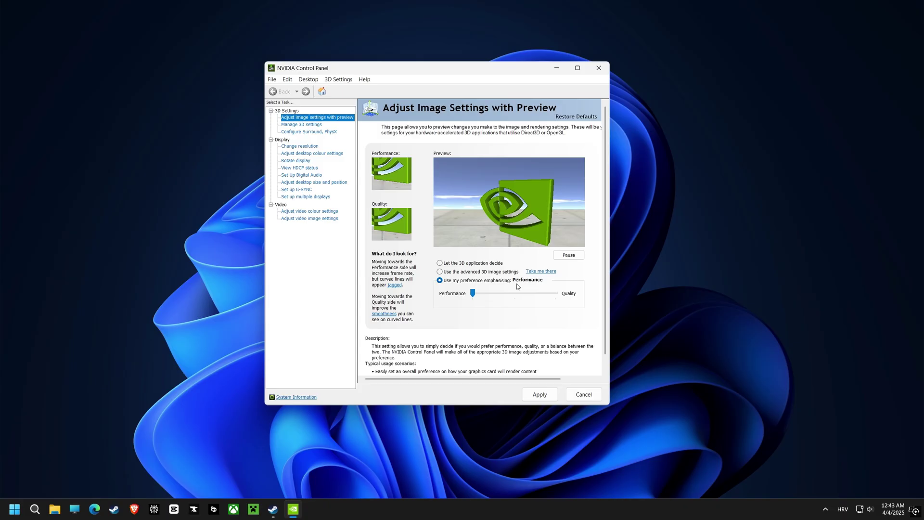
{"action": "left_click", "coordinate": [545, 393]}
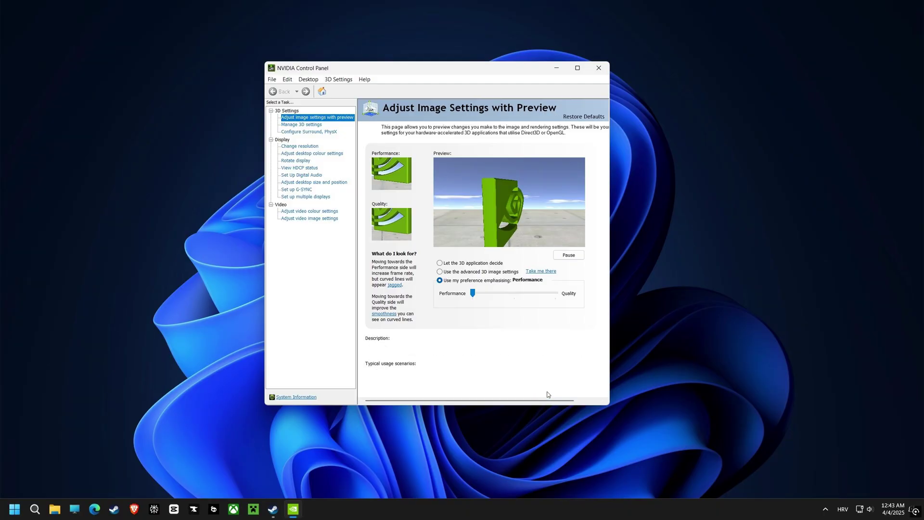
{"action": "left_click", "coordinate": [598, 68]}
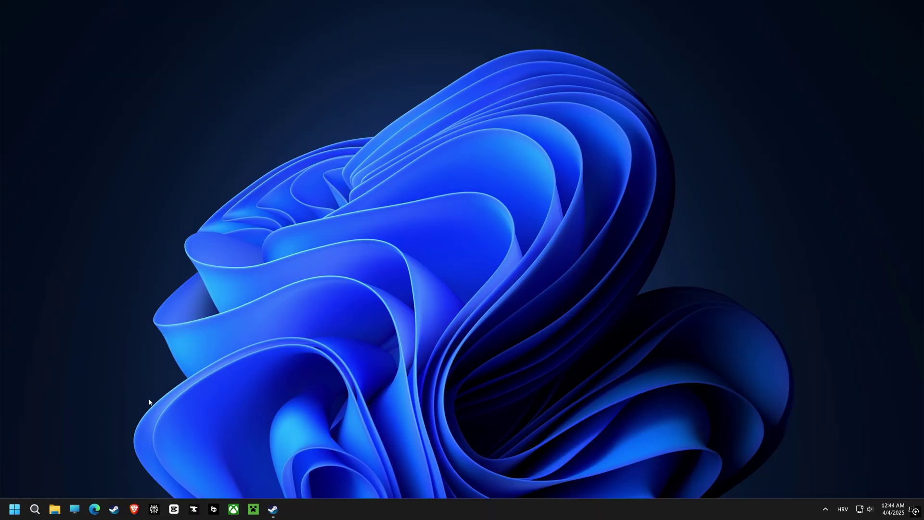
Search Windows for "game mode", open Game Mode settings, make sure Game Mode is on, and close the settings.
{"action": "left_click", "coordinate": [36, 508]}
{"action": "type", "text": "game mode"}
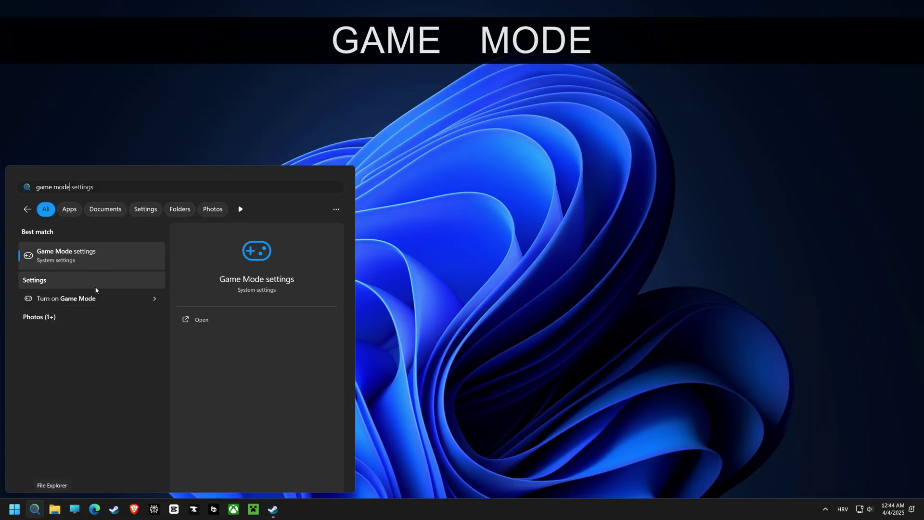
{"action": "left_click", "coordinate": [93, 260]}
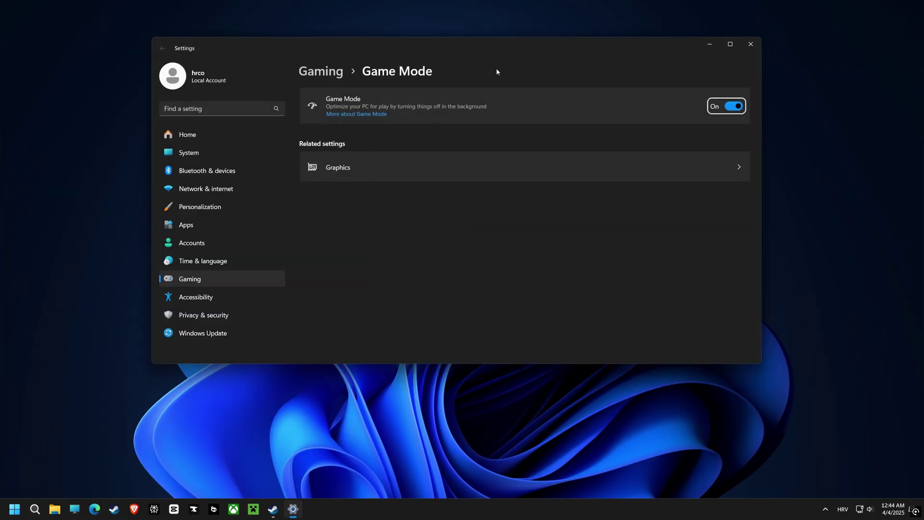
{"action": "left_click", "coordinate": [731, 107]}
{"action": "left_click", "coordinate": [735, 109]}
{"action": "left_click", "coordinate": [750, 45]}
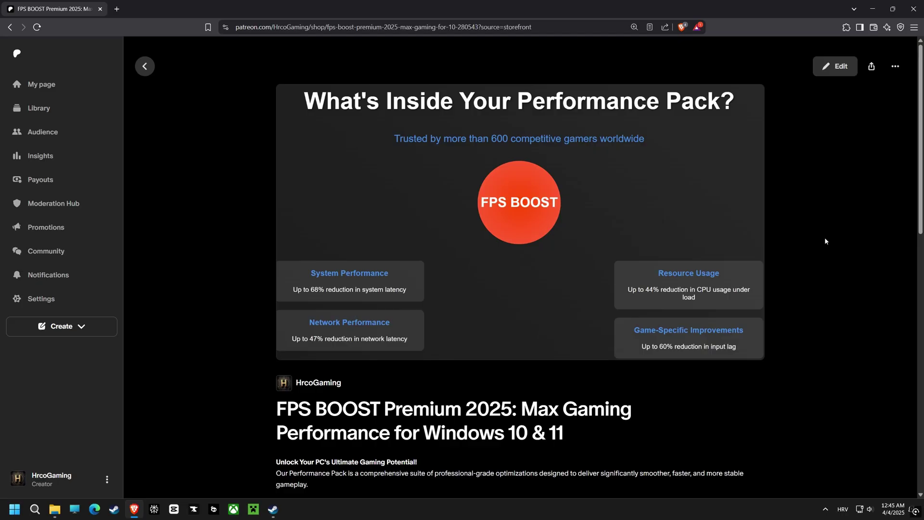
In the Brave browser, review the FPS BOOST Premium 2025 page on Patreon and show its downloadable files.
{"action": "scroll", "coordinate": [825, 241], "scroll_direction": "down", "scroll_amount": 5}
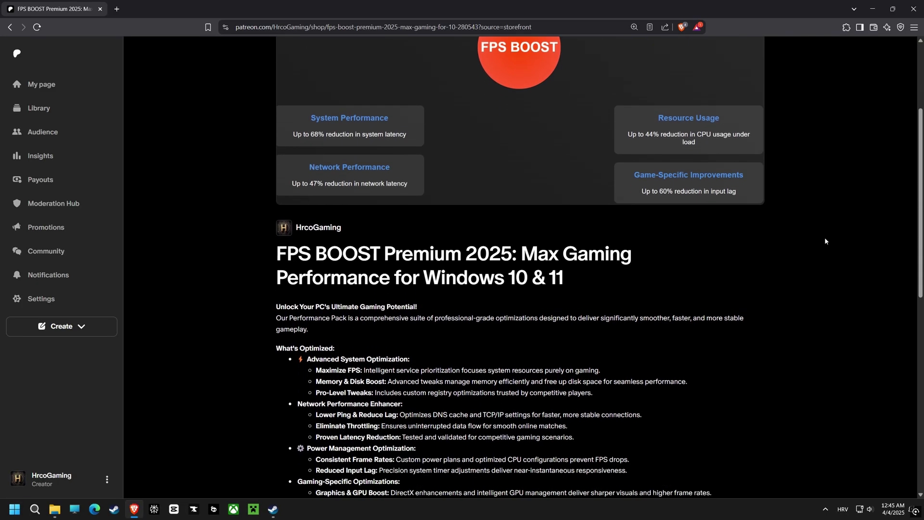
{"action": "scroll", "coordinate": [824, 241], "scroll_direction": "down", "scroll_amount": 4}
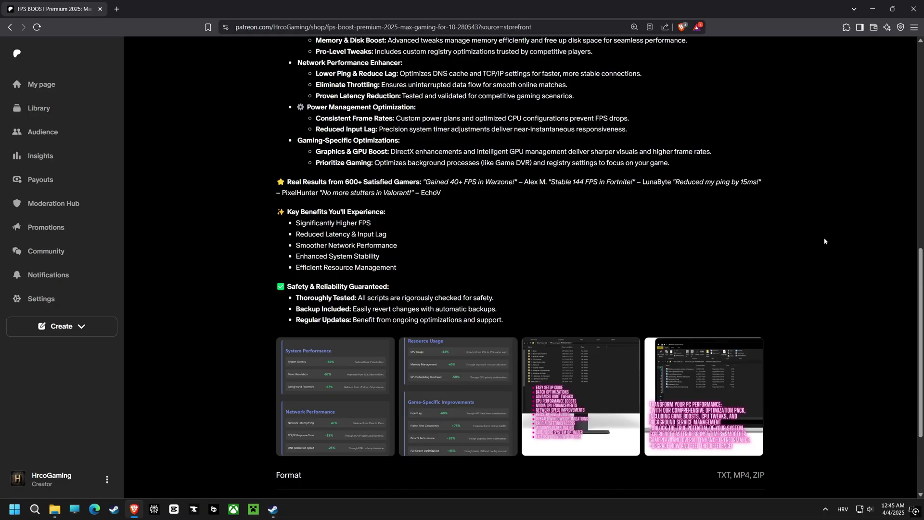
{"action": "scroll", "coordinate": [824, 241], "scroll_direction": "up", "scroll_amount": 10}
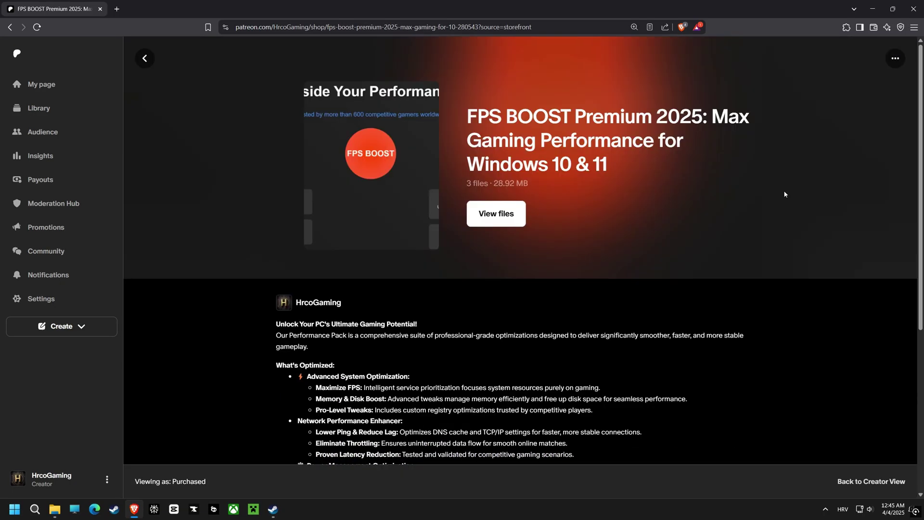
{"action": "scroll", "coordinate": [784, 194], "scroll_direction": "down", "scroll_amount": 5}
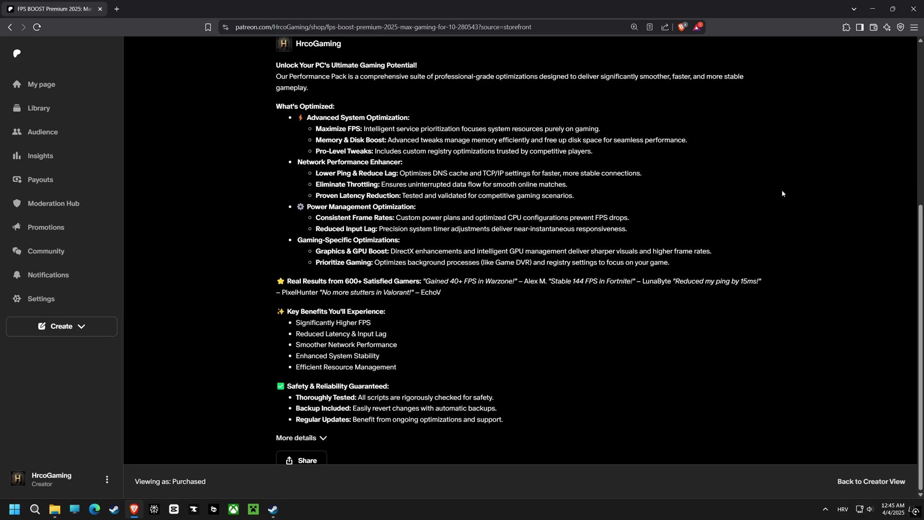
{"action": "scroll", "coordinate": [770, 197], "scroll_direction": "up", "scroll_amount": 5}
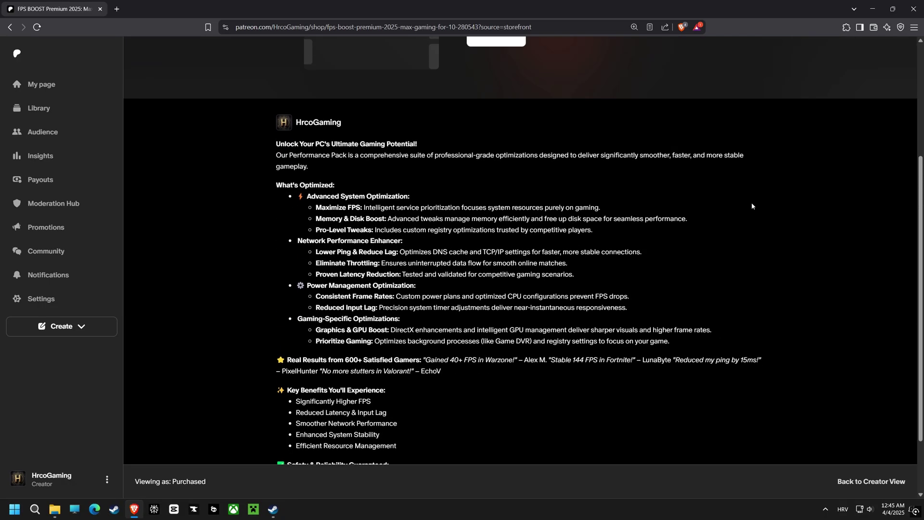
{"action": "left_click", "coordinate": [504, 214]}
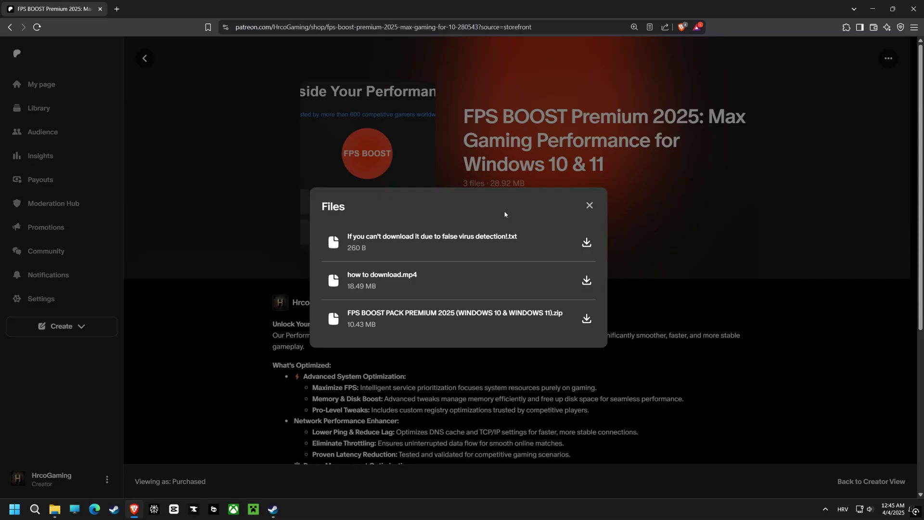
Download the FPS BOOST PACK PREMIUM 2025 zip, place it in the fps boost folder, and close the browser.
{"action": "left_click", "coordinate": [595, 316]}
{"action": "left_click_drag", "start_coordinate": [737, 8], "coordinate": [400, 67]}
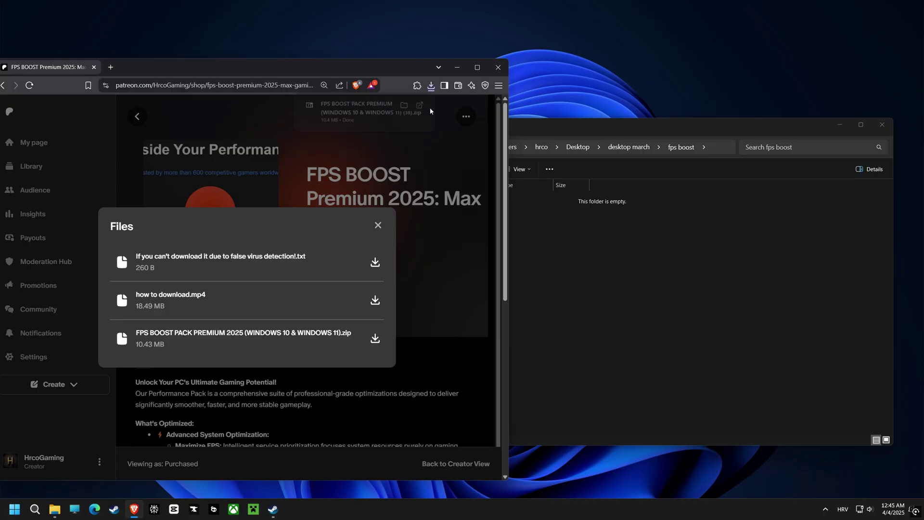
{"action": "left_click_drag", "start_coordinate": [380, 113], "coordinate": [571, 212]}
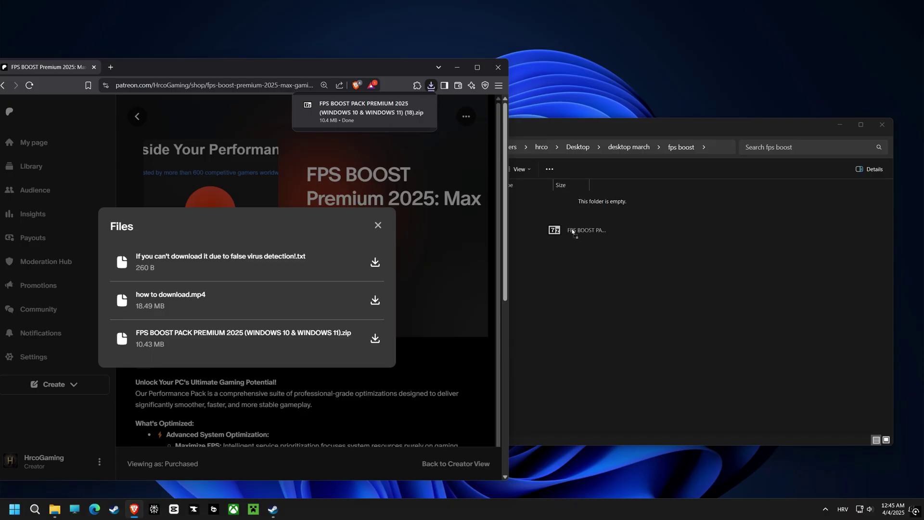
{"action": "left_click", "coordinate": [498, 70]}
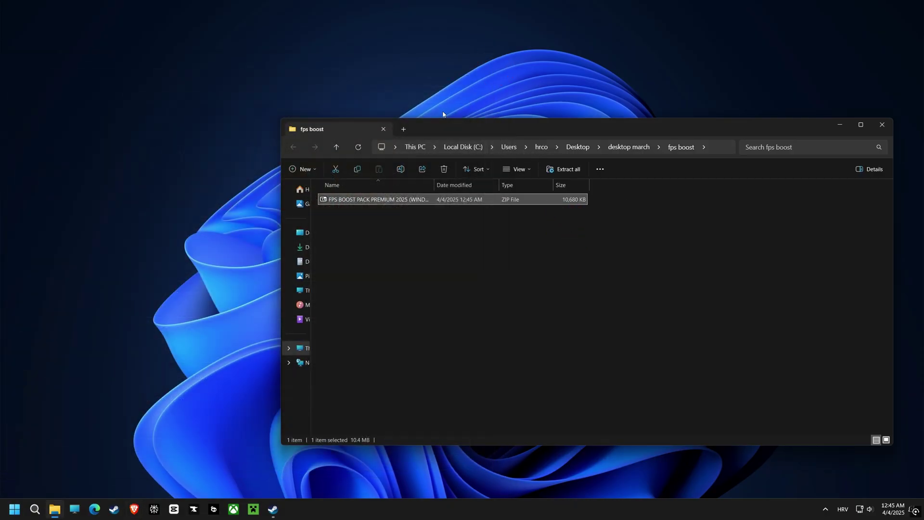
Extract the contents of the FPS BOOST PACK PREMIUM 2025 zip into the fps boost folder.
{"action": "double_click", "coordinate": [351, 200]}
{"action": "left_click_drag", "start_coordinate": [381, 249], "coordinate": [626, 226]}
{"action": "left_click_drag", "start_coordinate": [394, 259], "coordinate": [374, 249]}
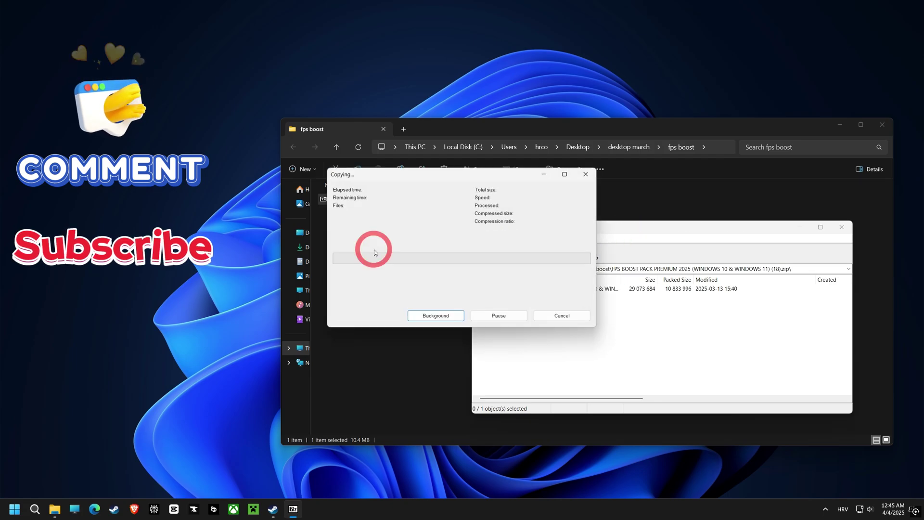
In the extracted pack, open the WINDOWS 11 folder and its 1 - Start subfolder.
{"action": "double_click", "coordinate": [360, 200]}
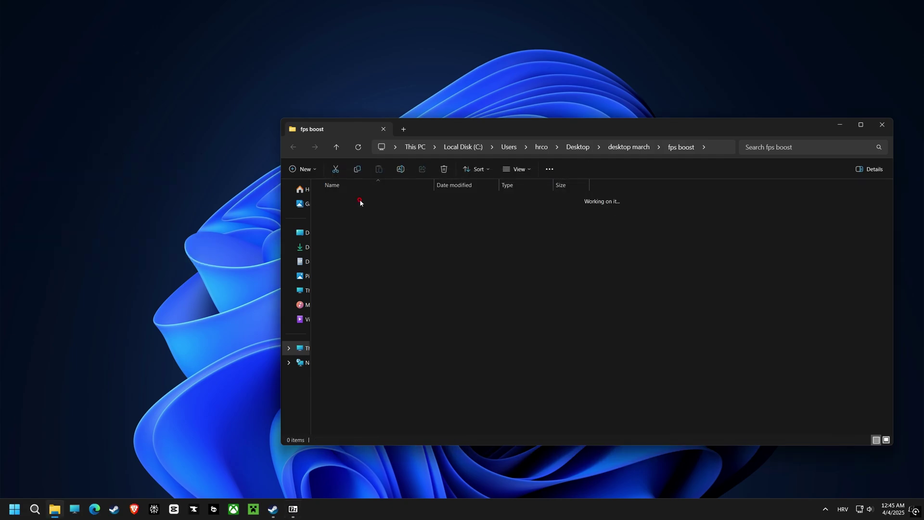
{"action": "double_click", "coordinate": [347, 212]}
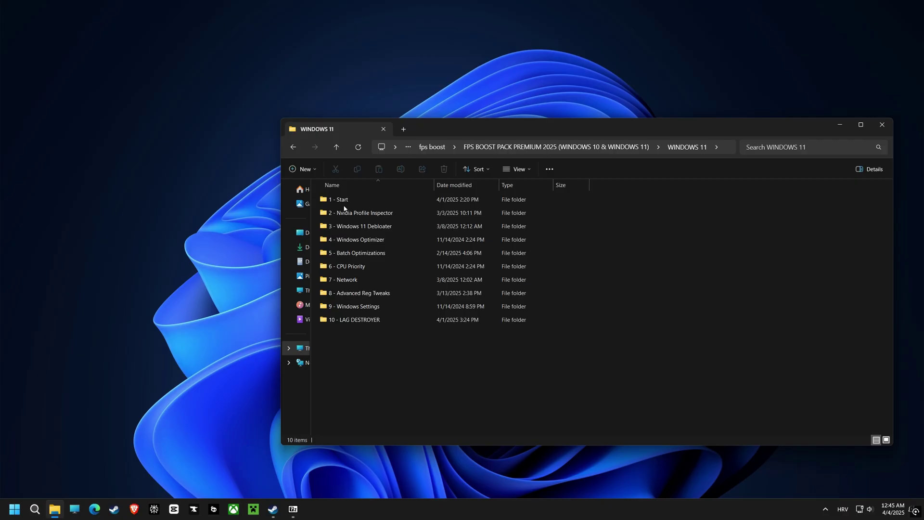
{"action": "double_click", "coordinate": [342, 200]}
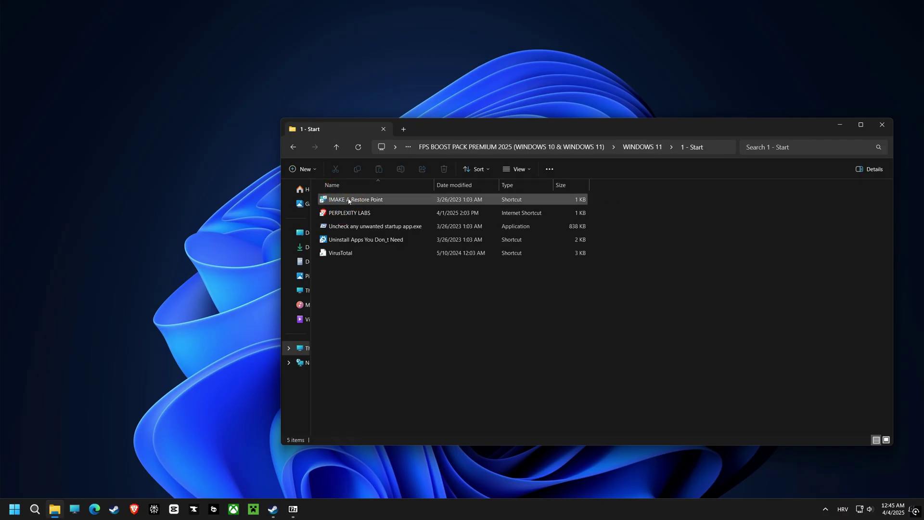
Open the !MAKE A Restore Point shortcut and create a restore point for Local Disk (C:) described as "before cs 2 optimisation".
{"action": "double_click", "coordinate": [348, 202]}
{"action": "left_click_drag", "start_coordinate": [189, 76], "coordinate": [498, 130]}
{"action": "left_click", "coordinate": [448, 252]}
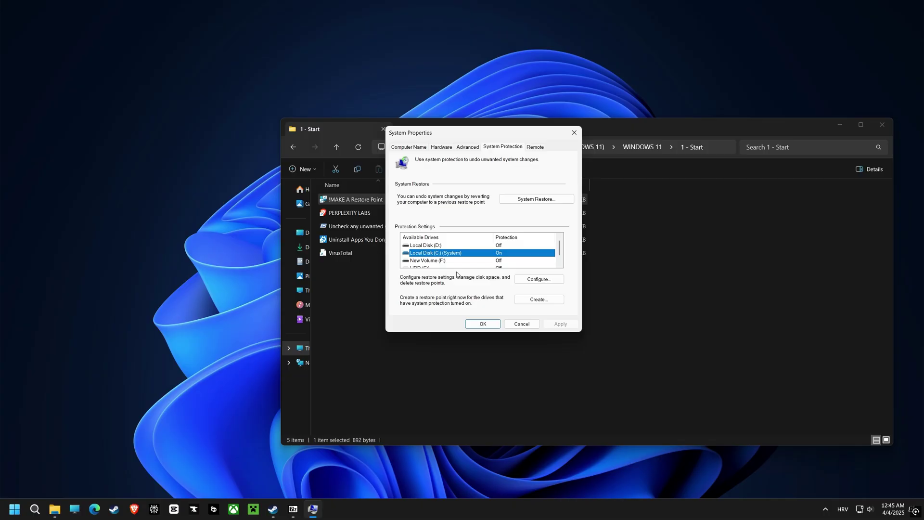
{"action": "left_click", "coordinate": [532, 300]}
{"action": "type", "text": "be"}
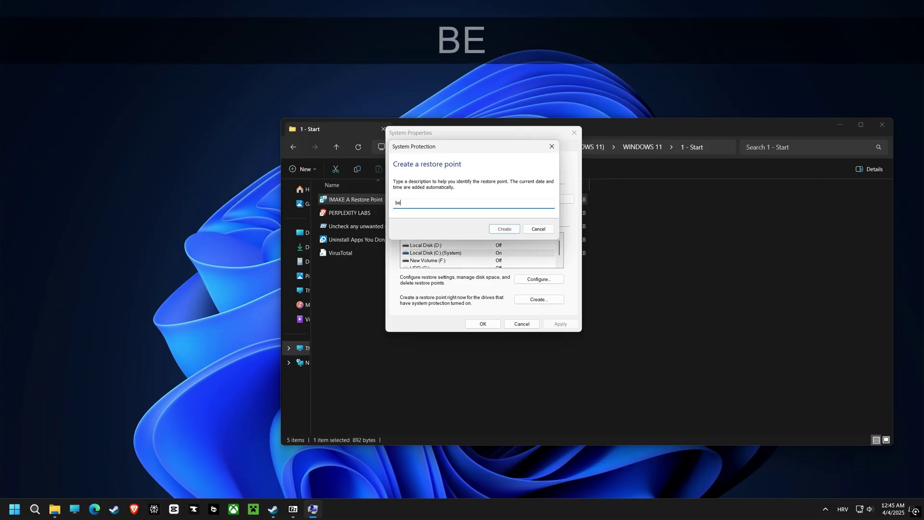
{"action": "type", "text": "fore cs 2 "}
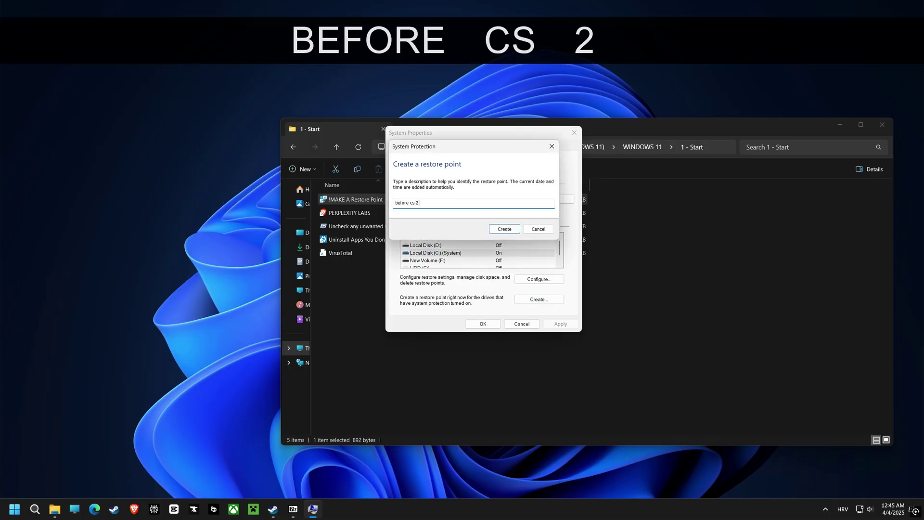
{"action": "type", "text": "optimisation"}
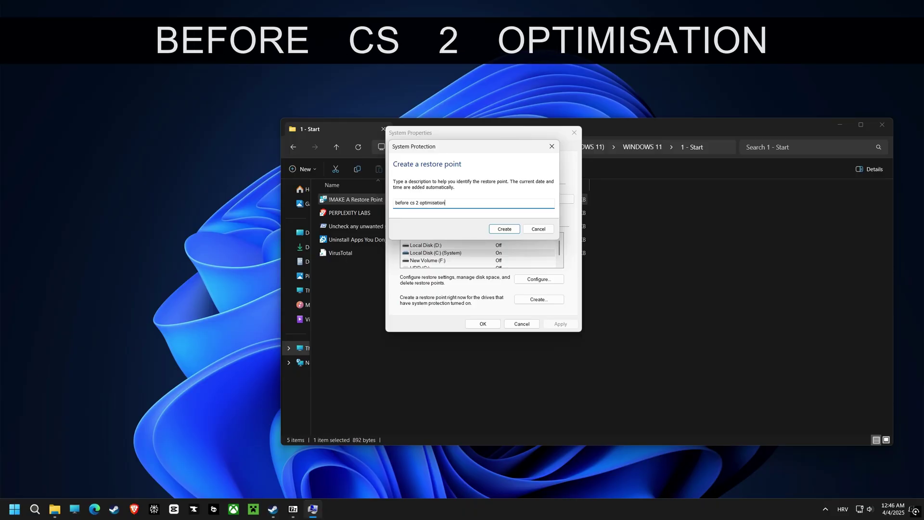
{"action": "left_click", "coordinate": [505, 230]}
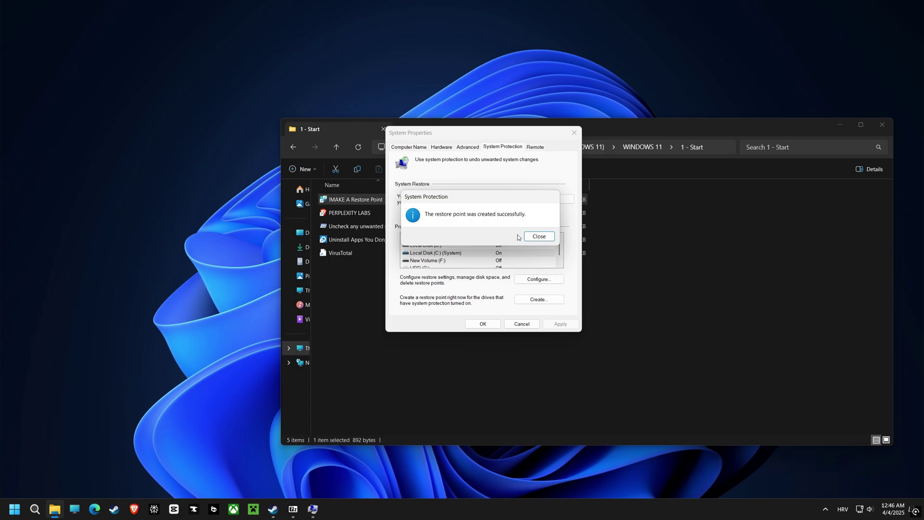
{"action": "left_click", "coordinate": [537, 235]}
View the System Restore wizard, then close it and System Properties without restoring anything.
{"action": "left_click", "coordinate": [538, 201]}
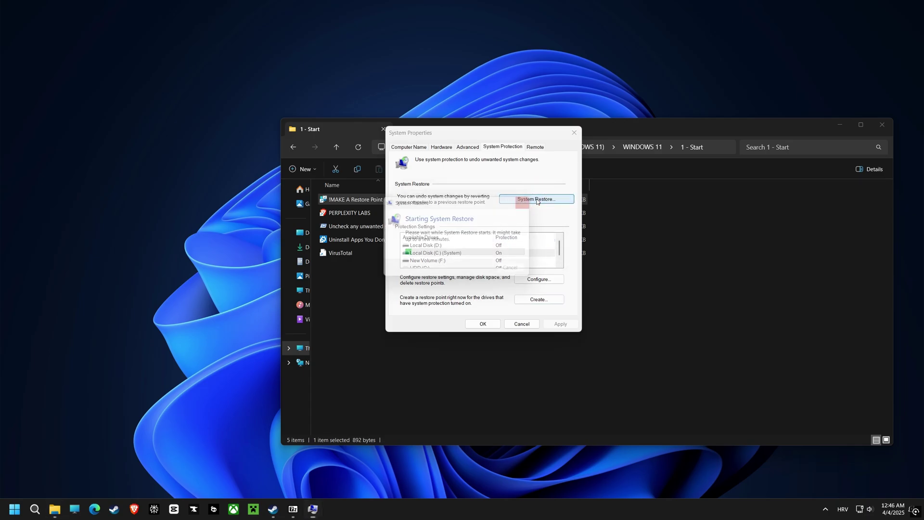
{"action": "left_click_drag", "start_coordinate": [501, 160], "coordinate": [291, 149]}
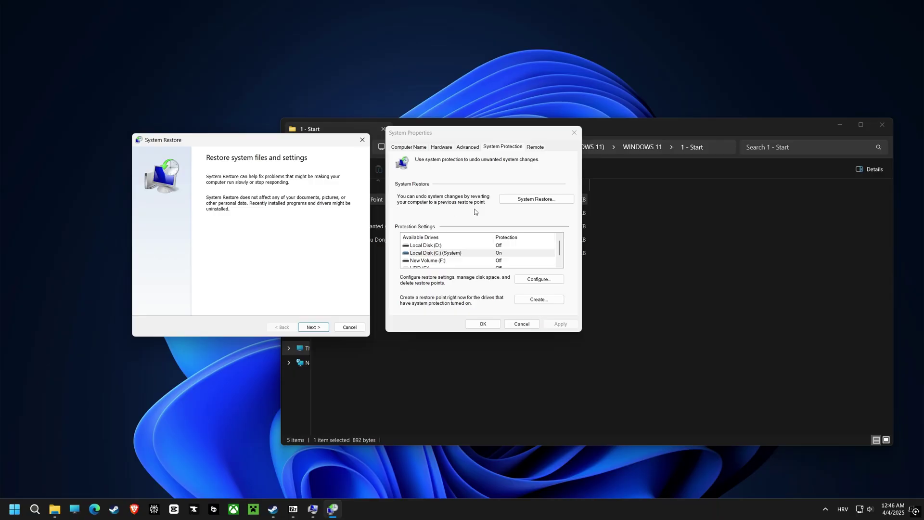
{"action": "left_click", "coordinate": [361, 139]}
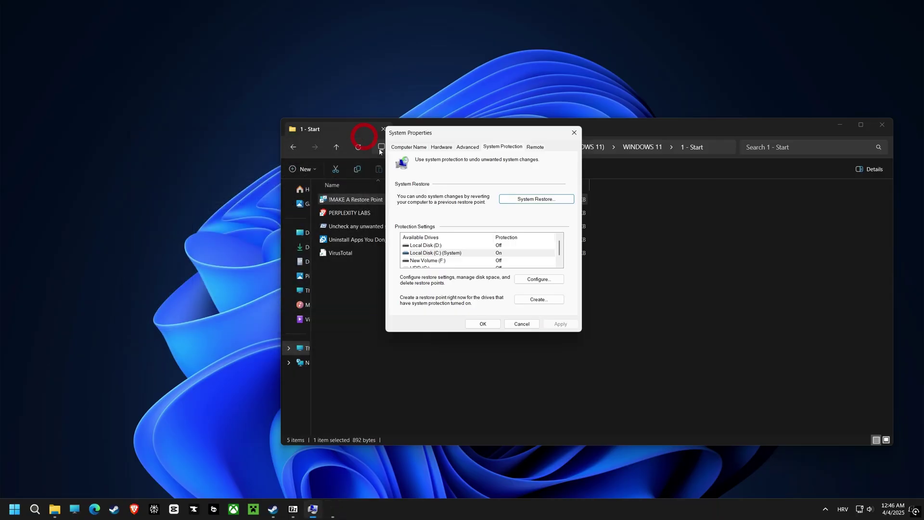
{"action": "left_click", "coordinate": [574, 133]}
Run the Uncheck any unwanted startup app tool, disable the Microsoft Edge Installer startup entry, and close Autoruns.
{"action": "double_click", "coordinate": [361, 226]}
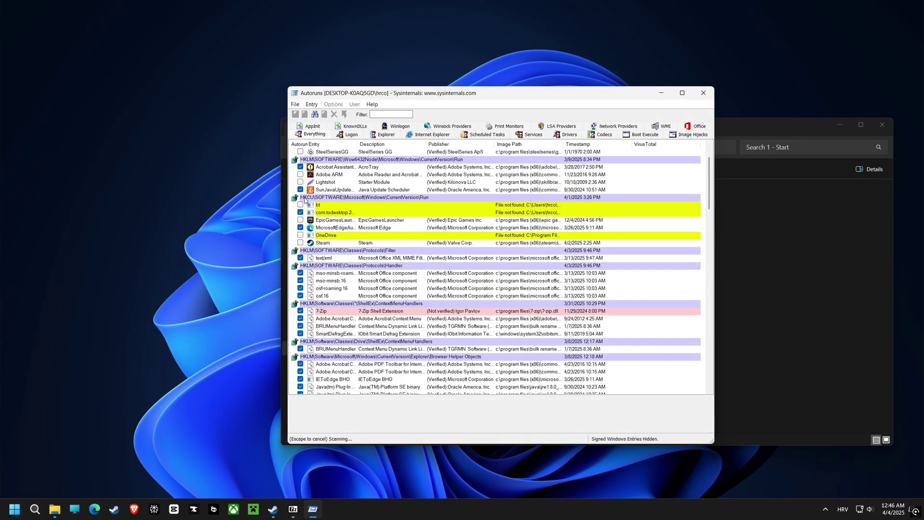
{"action": "scroll", "coordinate": [320, 219], "scroll_direction": "down", "scroll_amount": 1}
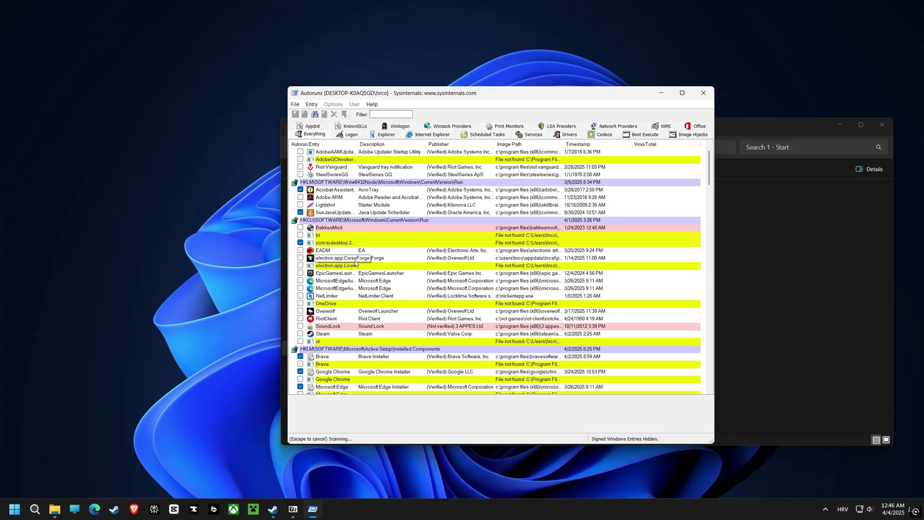
{"action": "scroll", "coordinate": [356, 262], "scroll_direction": "down", "scroll_amount": 1}
{"action": "scroll", "coordinate": [356, 262], "scroll_direction": "down", "scroll_amount": 1}
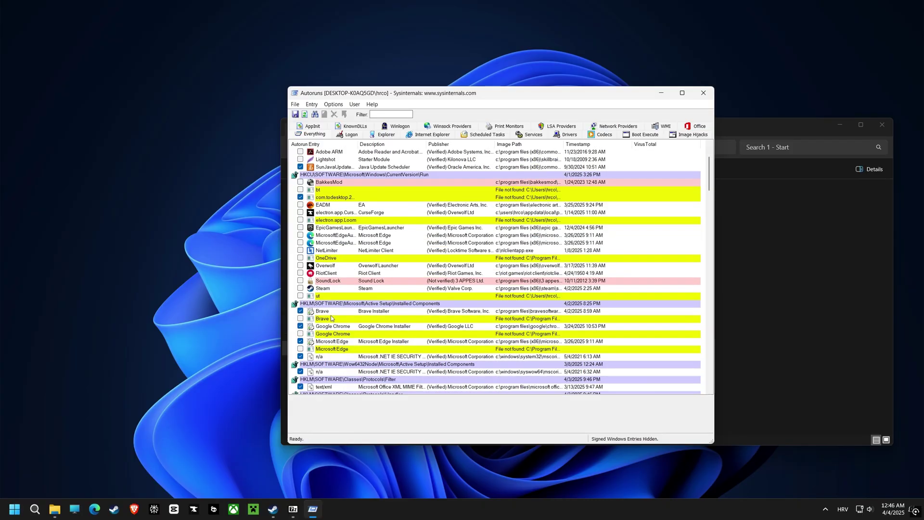
{"action": "left_click", "coordinate": [301, 341]}
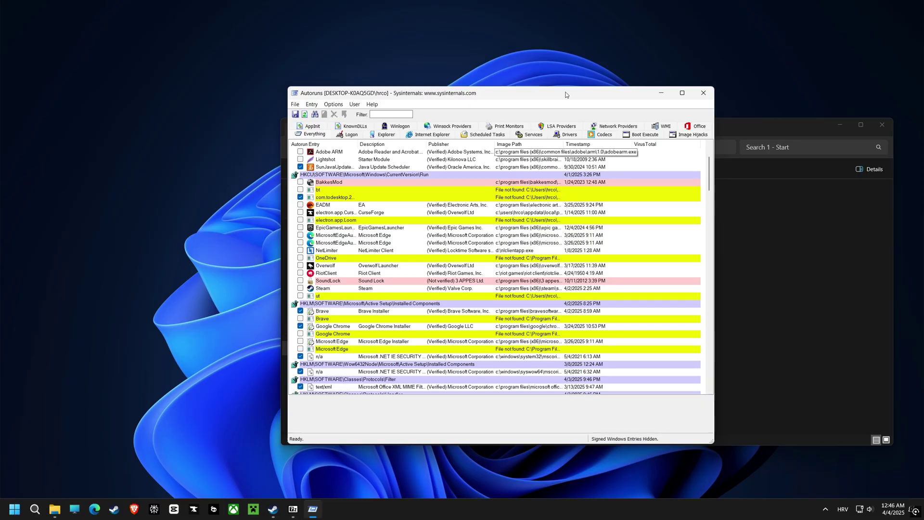
{"action": "left_click_drag", "start_coordinate": [566, 95], "coordinate": [528, 99]}
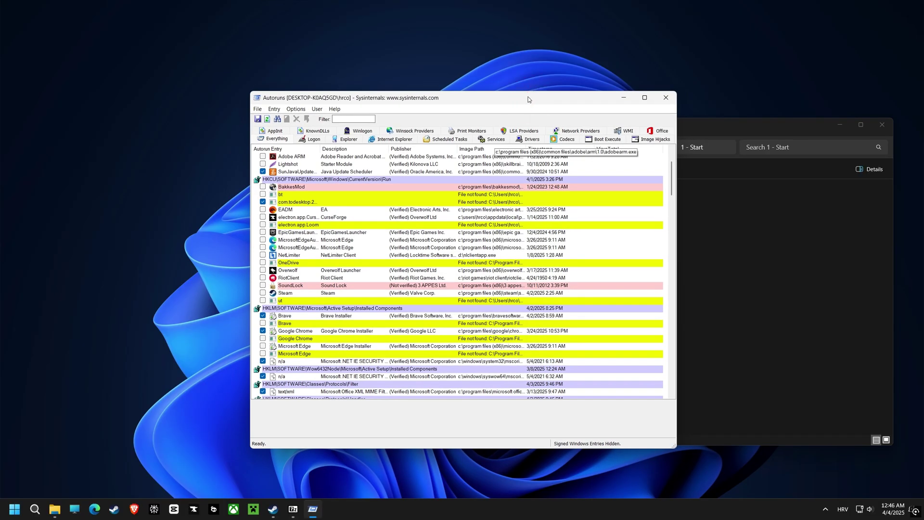
{"action": "left_click", "coordinate": [666, 98]}
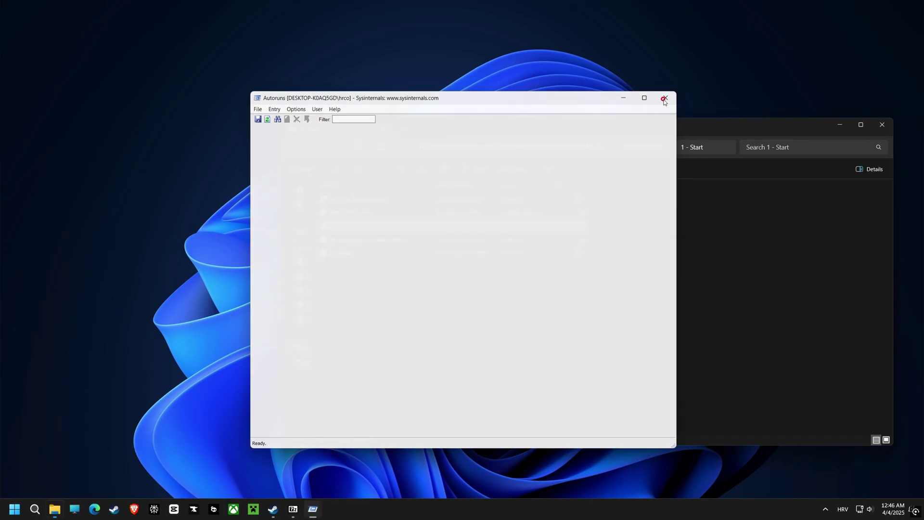
Open the Uninstall Apps You Don_t Need shortcut, review the installed apps and Bulk Rename Utility's uninstall option, and close Settings.
{"action": "double_click", "coordinate": [365, 240]}
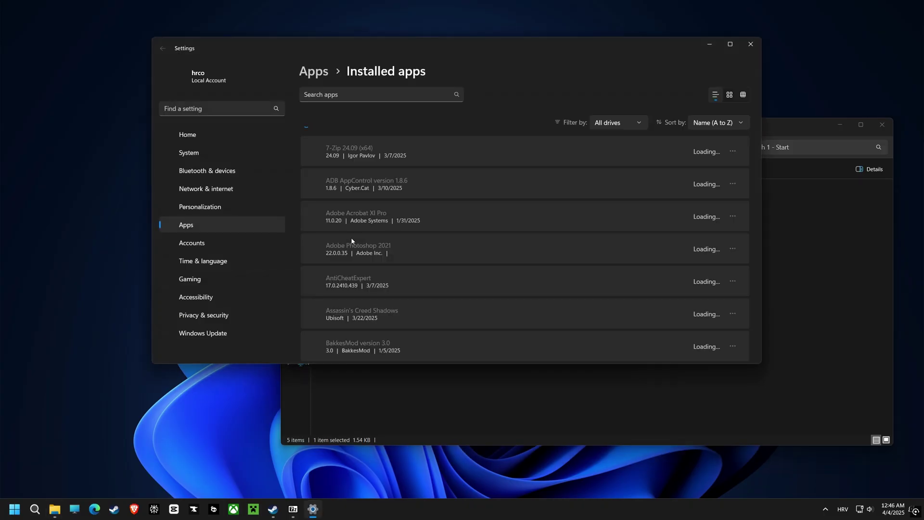
{"action": "scroll", "coordinate": [568, 210], "scroll_direction": "down", "scroll_amount": 5}
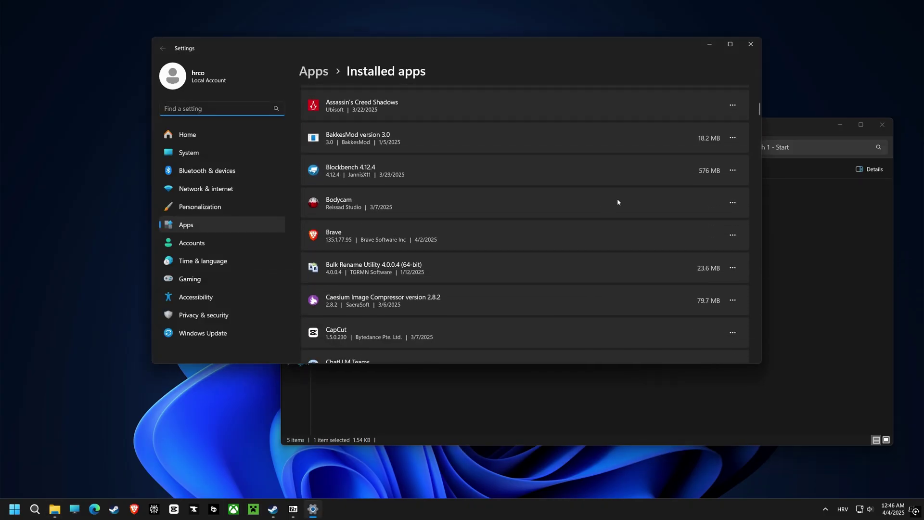
{"action": "scroll", "coordinate": [649, 198], "scroll_direction": "down", "scroll_amount": 1}
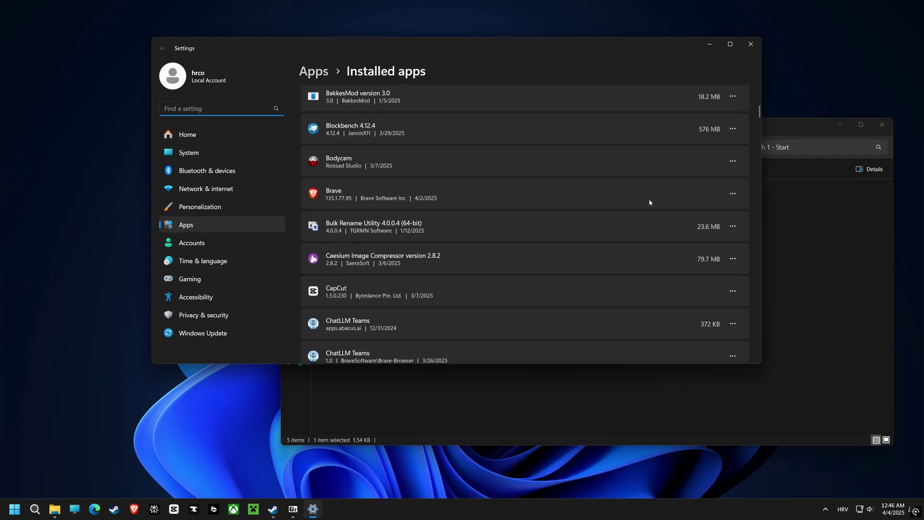
{"action": "left_click", "coordinate": [733, 226]}
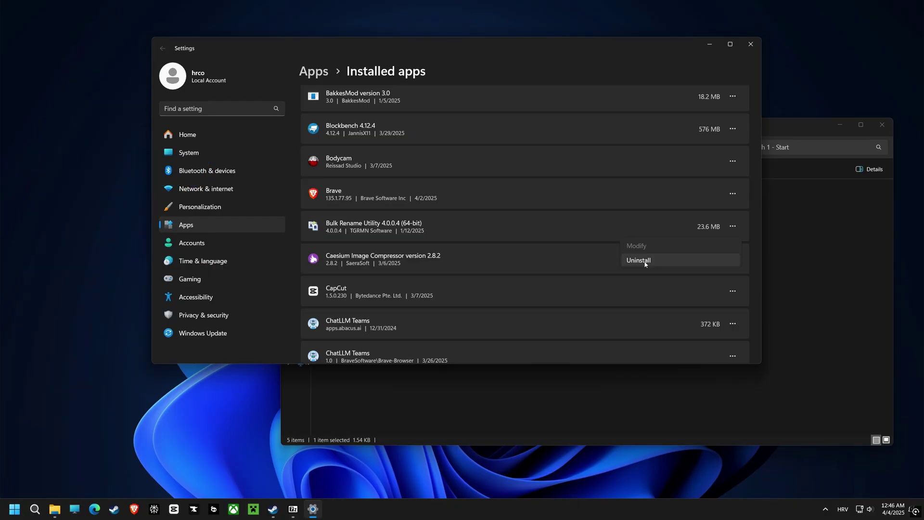
{"action": "left_click", "coordinate": [734, 70]}
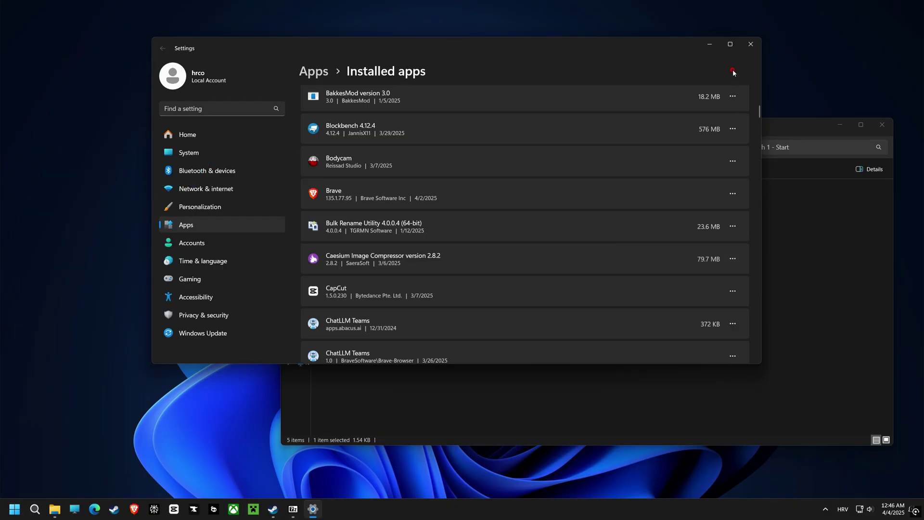
{"action": "left_click", "coordinate": [750, 44]}
Run nvidiaProfileInspector.exe from the pack's 2 - Nvidia Profile Inspector folder.
{"action": "left_click", "coordinate": [293, 146]}
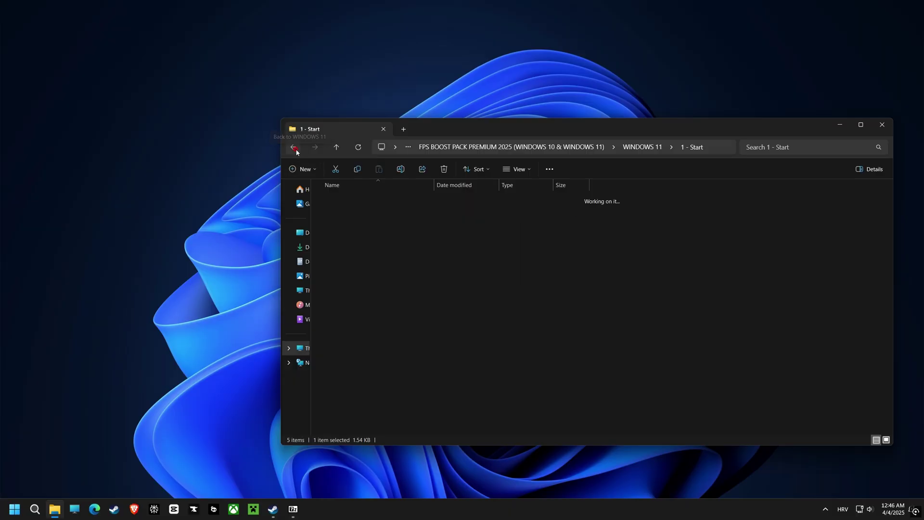
{"action": "double_click", "coordinate": [352, 212]}
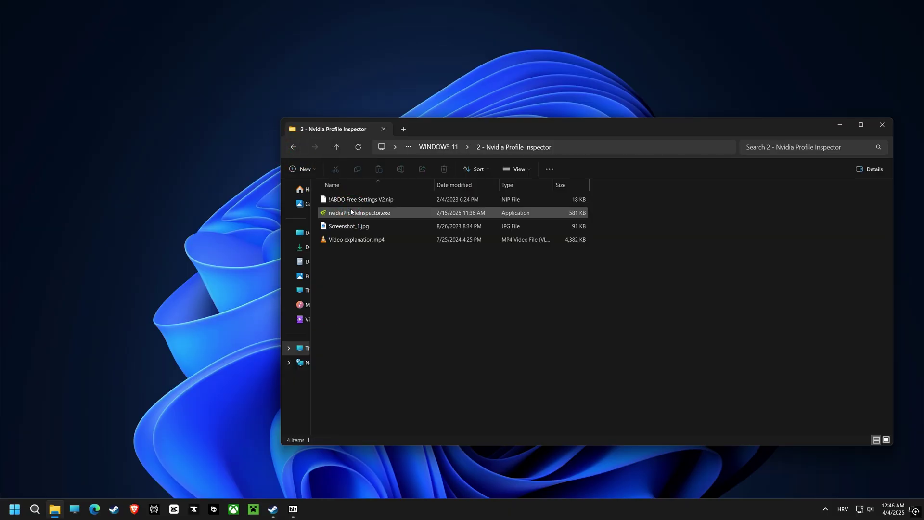
{"action": "left_click", "coordinate": [350, 213]}
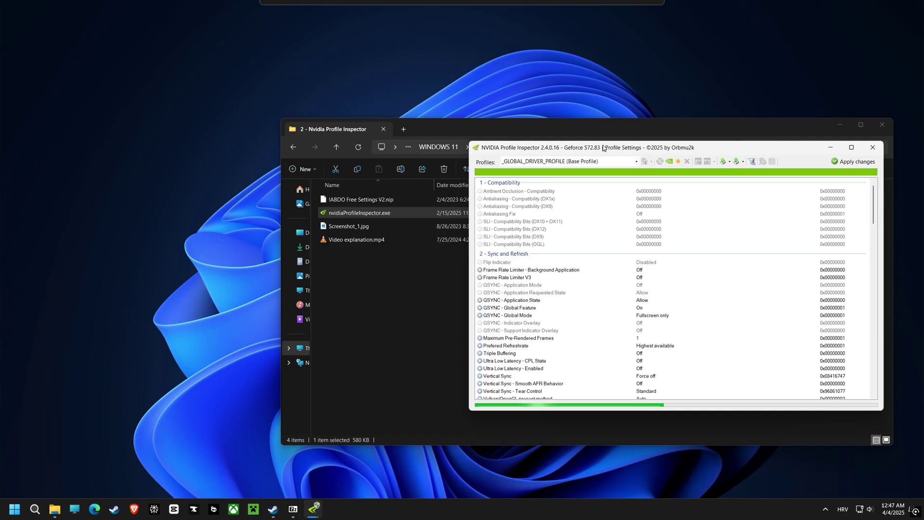
Import !ABDO Free Settings V2.nip into NVIDIA Profile Inspector, apply the changes, close it, and return to the WINDOWS 11 folder.
{"action": "left_click_drag", "start_coordinate": [349, 202], "coordinate": [521, 201]}
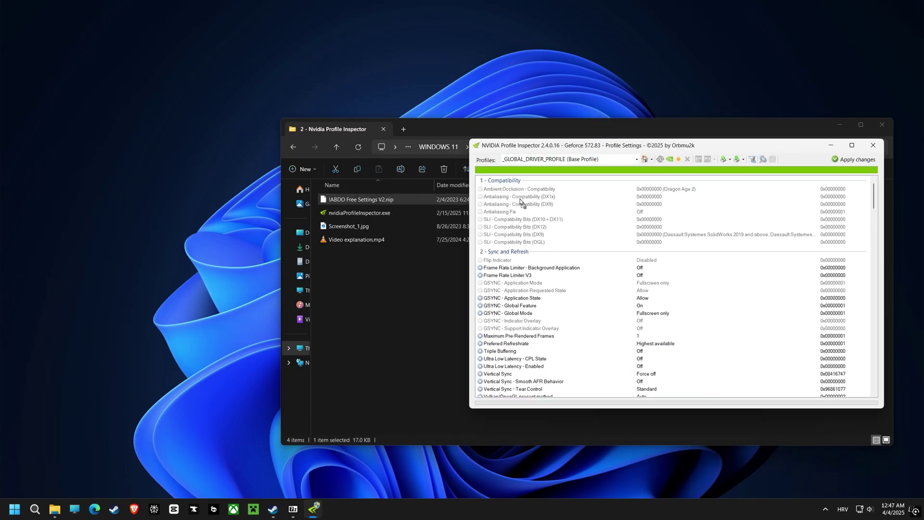
{"action": "left_click_drag", "start_coordinate": [566, 221], "coordinate": [567, 222]}
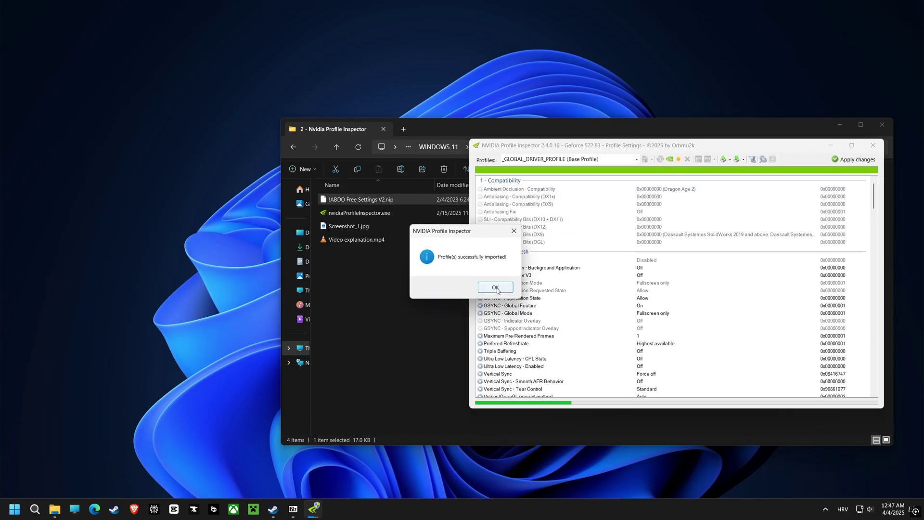
{"action": "left_click", "coordinate": [495, 289]}
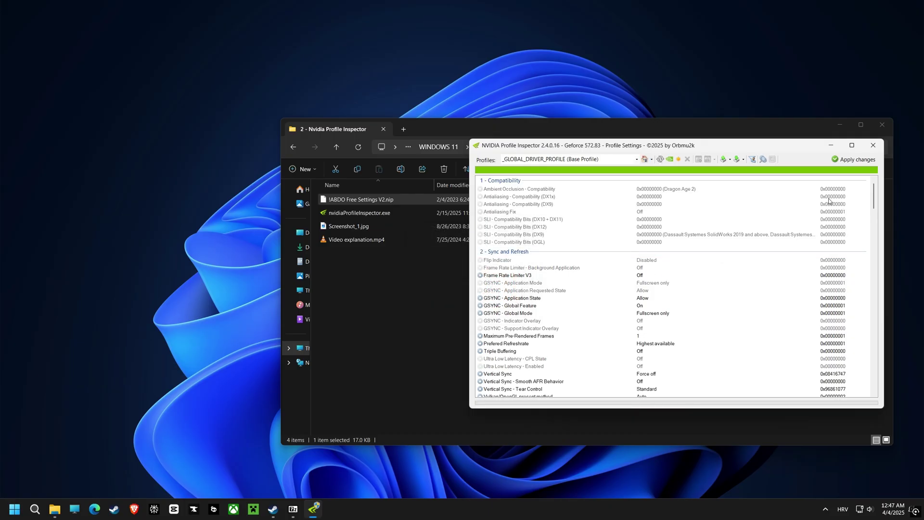
{"action": "left_click", "coordinate": [841, 161]}
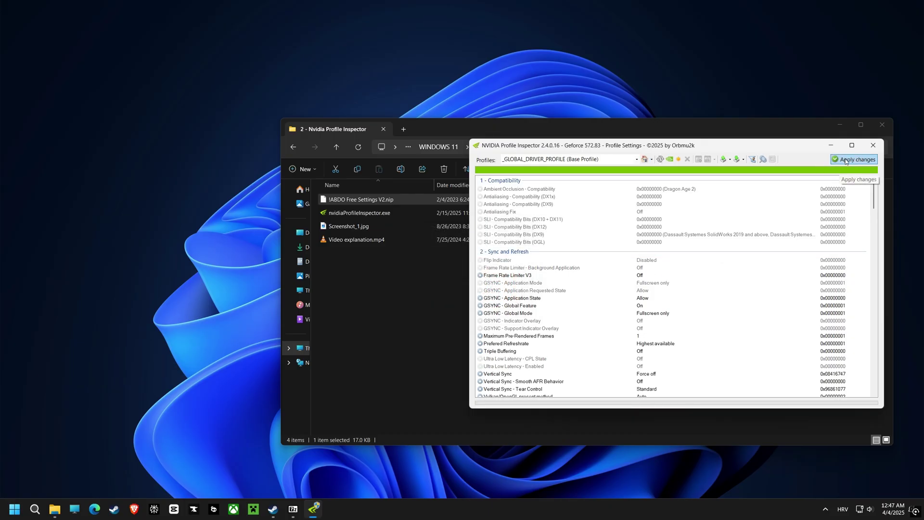
{"action": "left_click", "coordinate": [873, 146]}
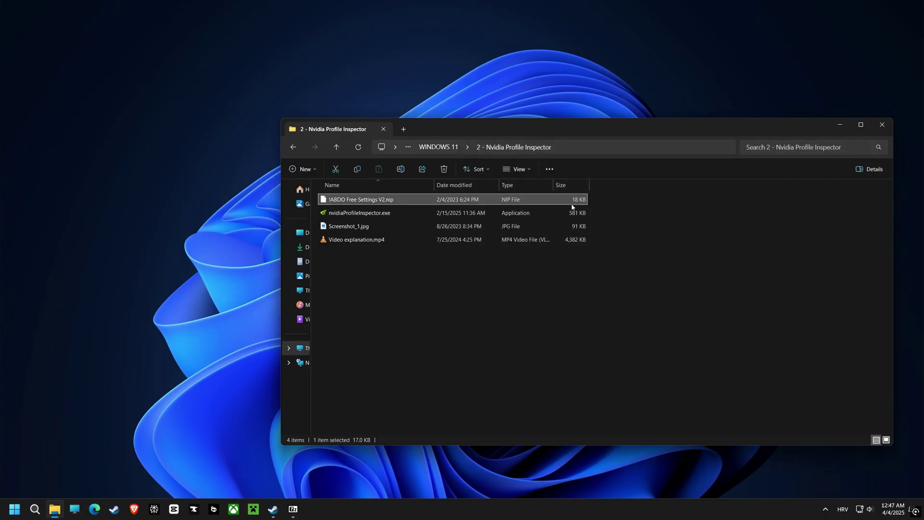
{"action": "left_click", "coordinate": [293, 146]}
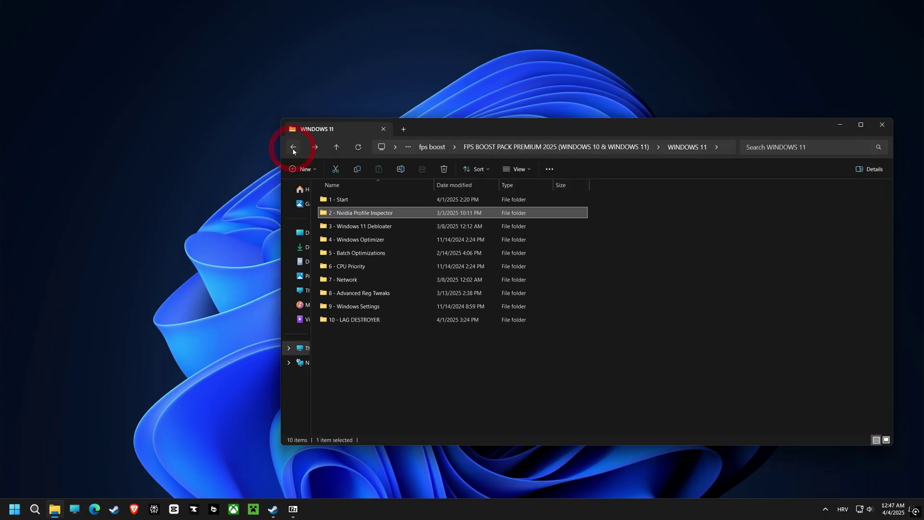
Run Run.bat from Win11Debloat-master in the 3 - Windows 11 Debloater folder and continue to the script's menu.
{"action": "double_click", "coordinate": [358, 227]}
{"action": "double_click", "coordinate": [350, 204]}
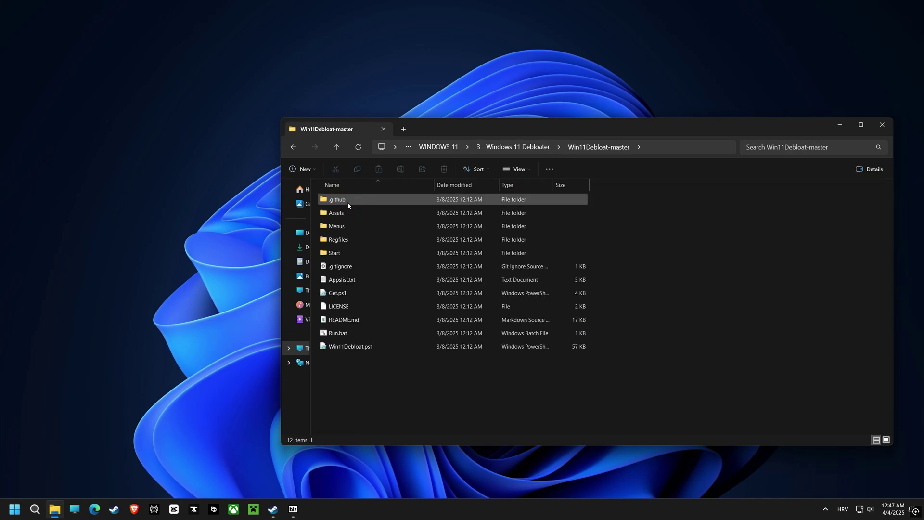
{"action": "left_click", "coordinate": [333, 332]}
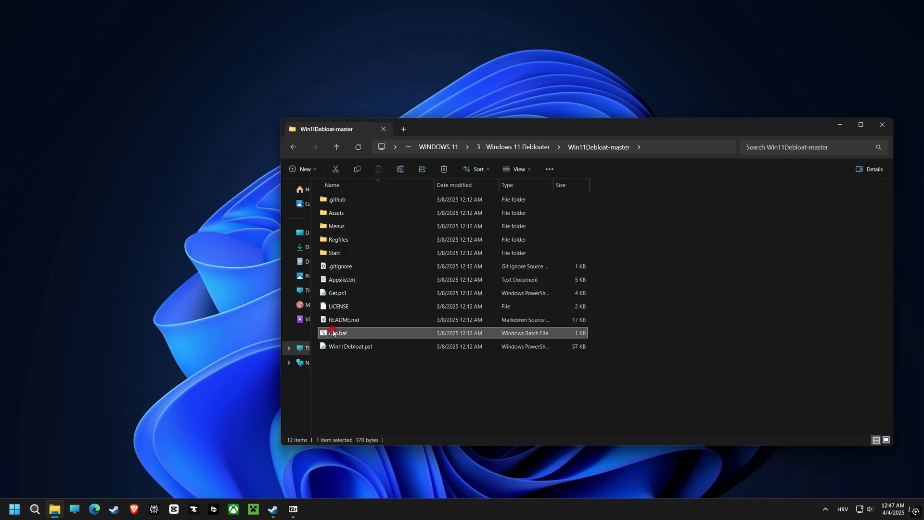
{"action": "double_click", "coordinate": [333, 332]}
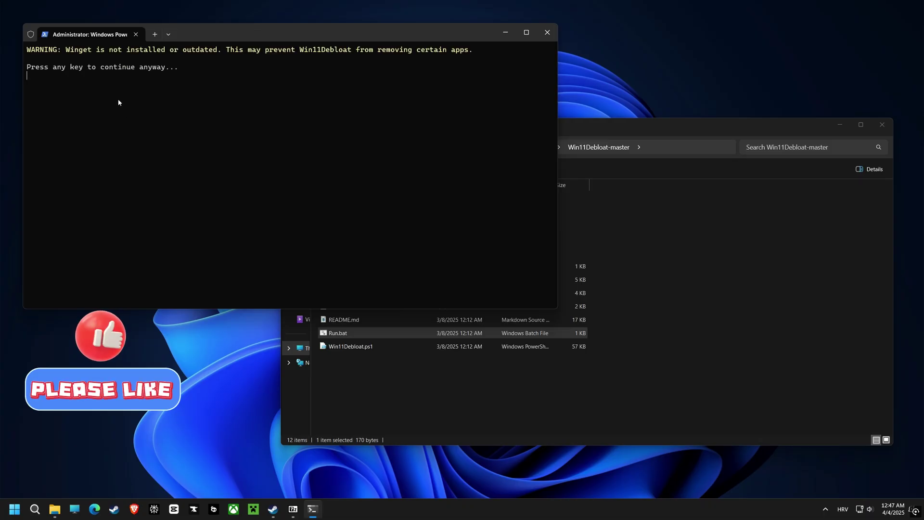
{"action": "key", "text": "Return"}
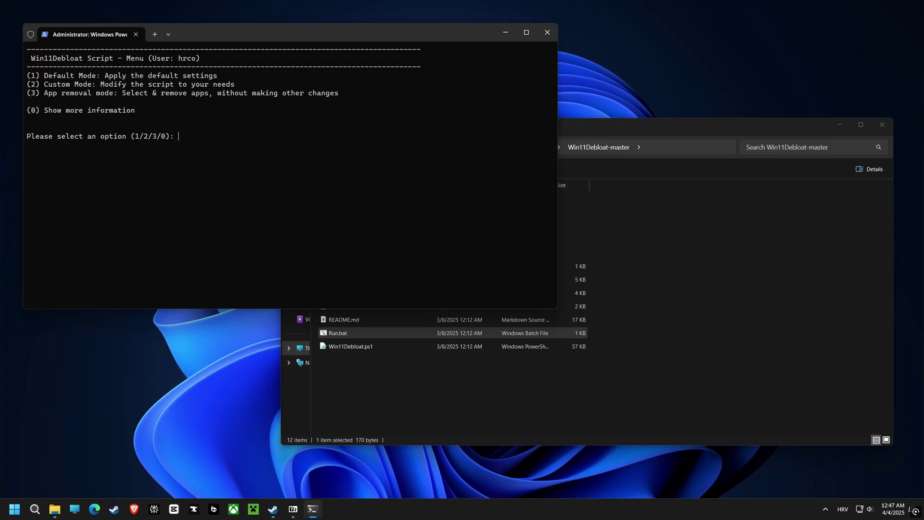
Execute the Win11Debloat script in Default Mode (option 1) and return to the WINDOWS 11 folder.
{"action": "type", "text": "1"}
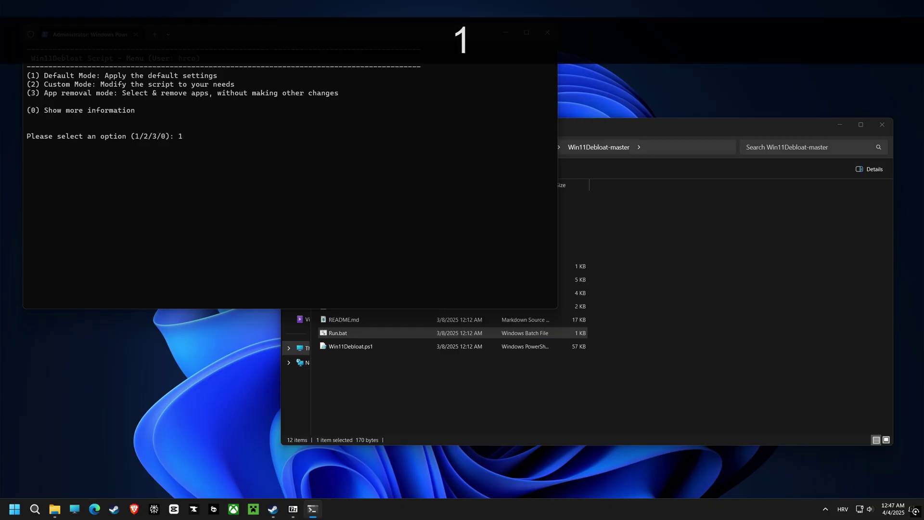
{"action": "key", "text": "Return"}
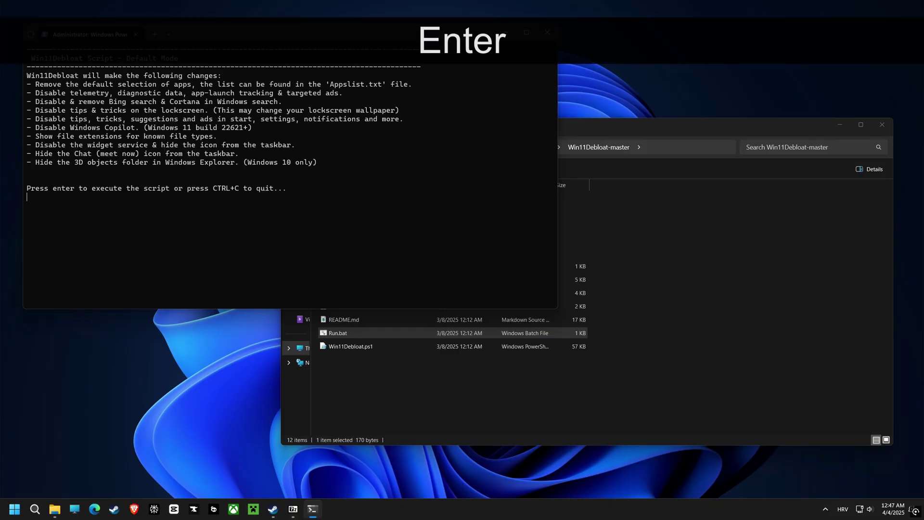
{"action": "key", "text": "Return"}
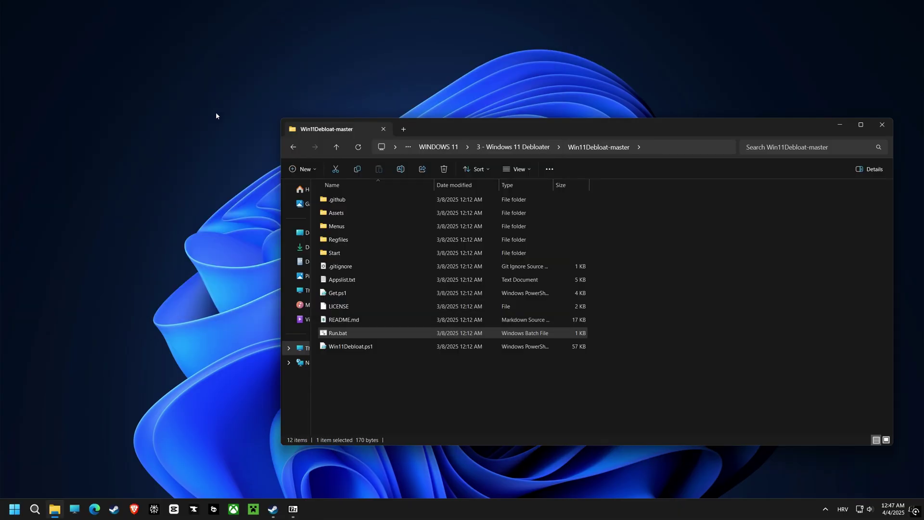
{"action": "left_click", "coordinate": [292, 148]}
{"action": "left_click", "coordinate": [292, 147]}
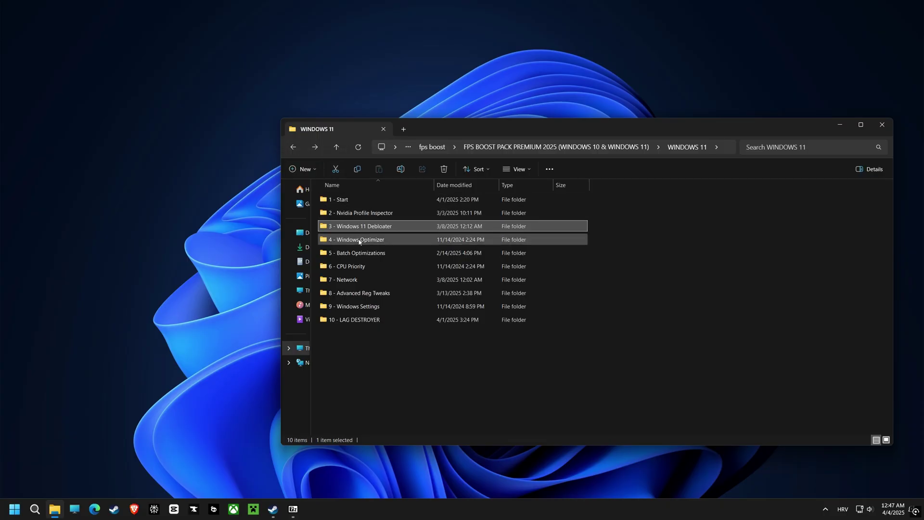
Open Optimizer-16.7.exe from 4 - Windows Optimizer, review the General and Windows 11 toggles, close it, and return to the WINDOWS 11 folder.
{"action": "double_click", "coordinate": [358, 240]}
{"action": "double_click", "coordinate": [344, 222]}
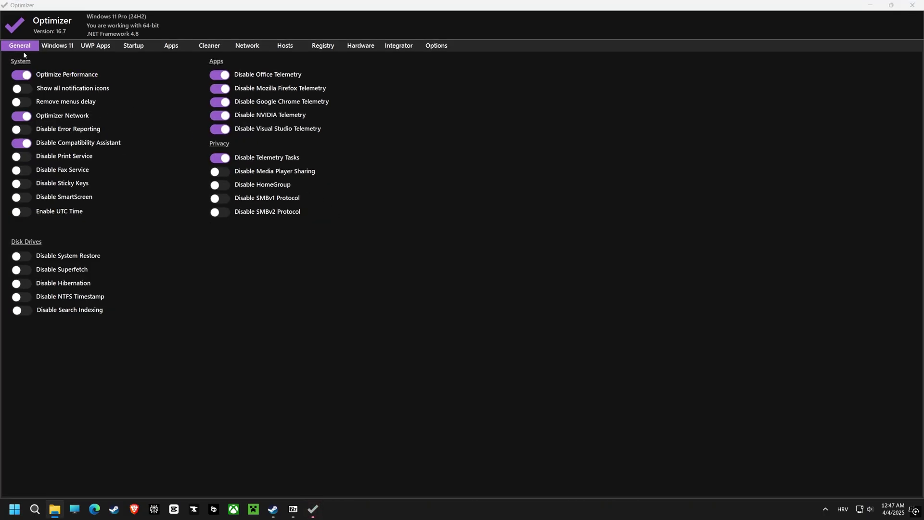
{"action": "left_click", "coordinate": [18, 50]}
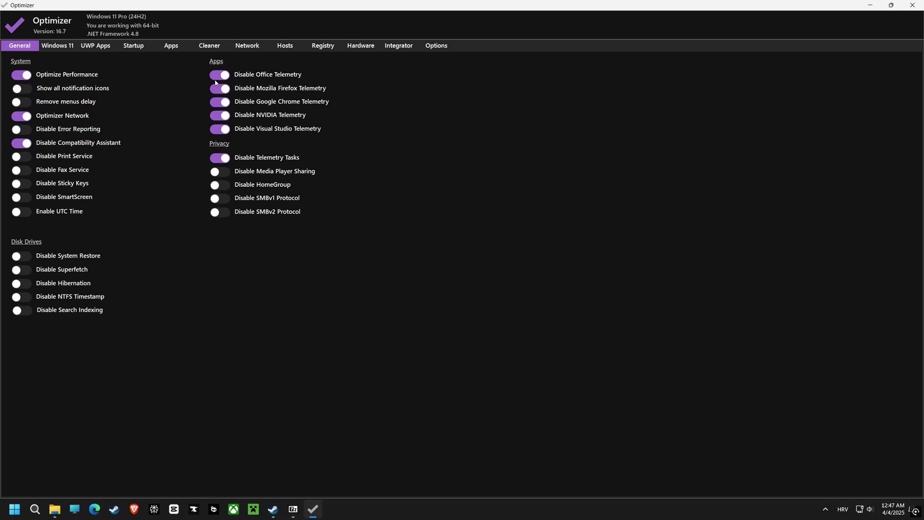
{"action": "left_click", "coordinate": [57, 46]}
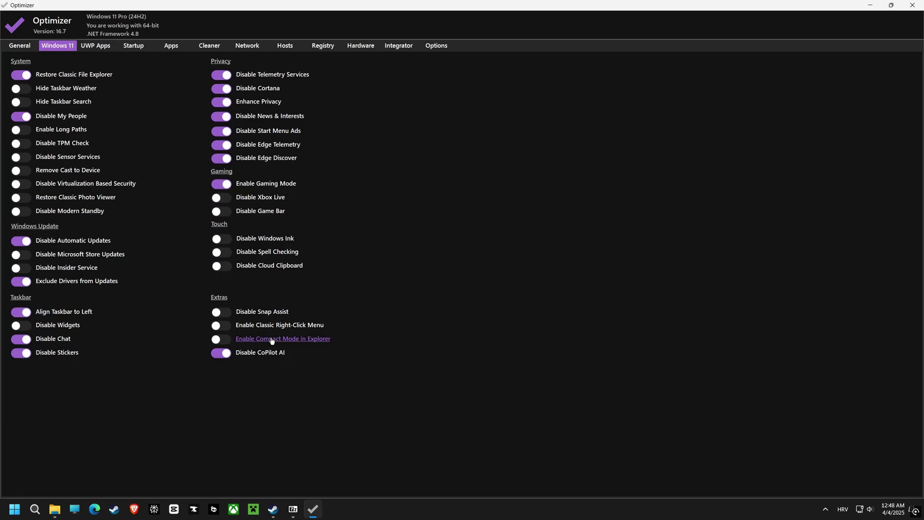
{"action": "left_click", "coordinate": [913, 5]}
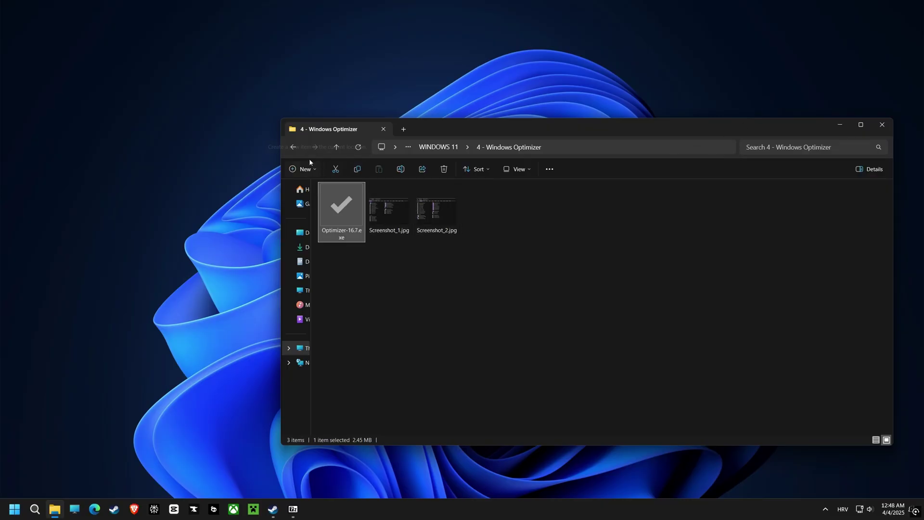
{"action": "left_click", "coordinate": [293, 146]}
Run FULL OPTIMIZATION.BAT from the 5 - Batch Optimizations folder and answer y to disable HPET.
{"action": "double_click", "coordinate": [358, 252]}
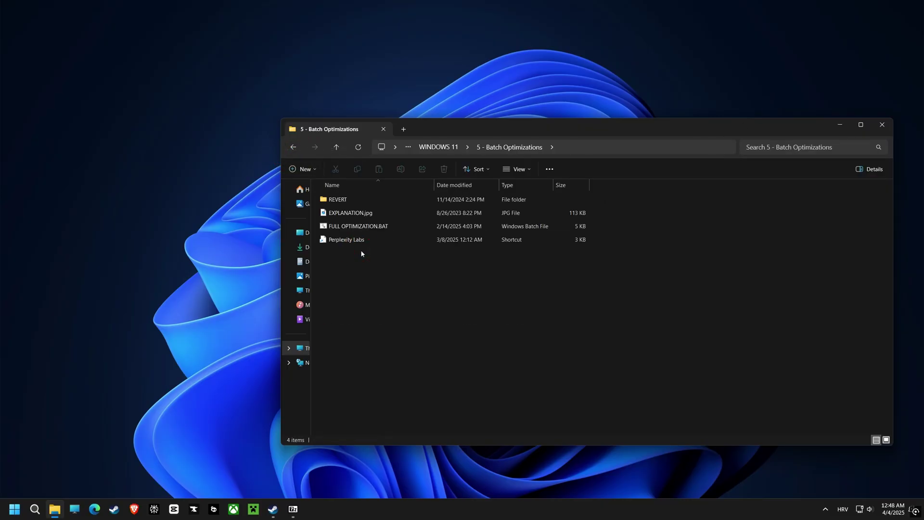
{"action": "left_click", "coordinate": [350, 230]}
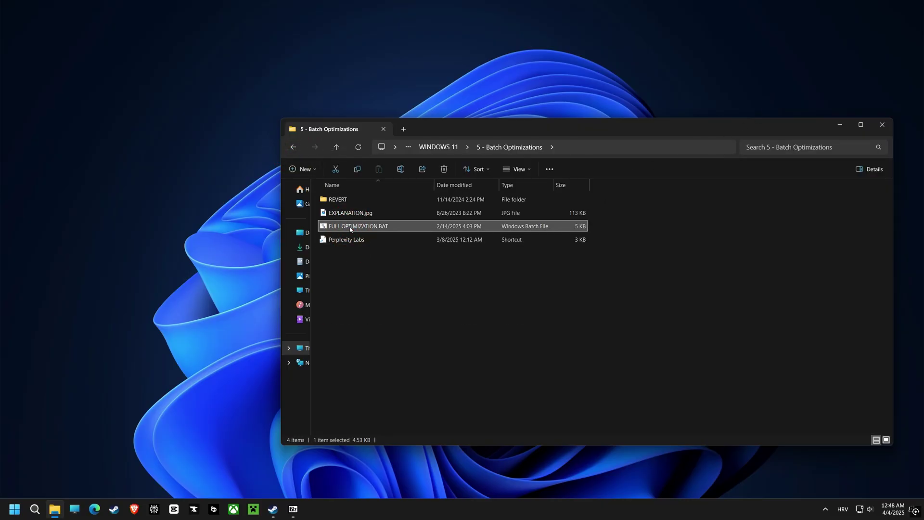
{"action": "double_click", "coordinate": [350, 229]}
{"action": "left_click_drag", "start_coordinate": [288, 62], "coordinate": [444, 65]}
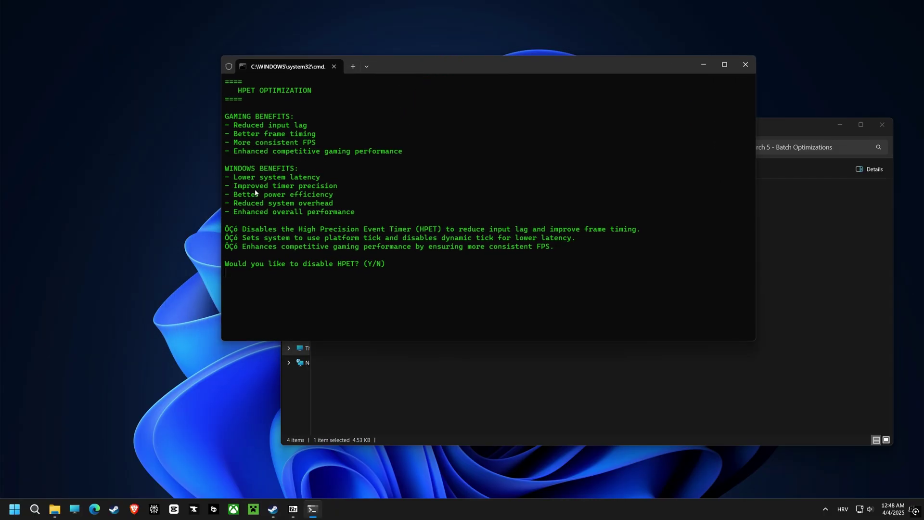
{"action": "type", "text": "y"}
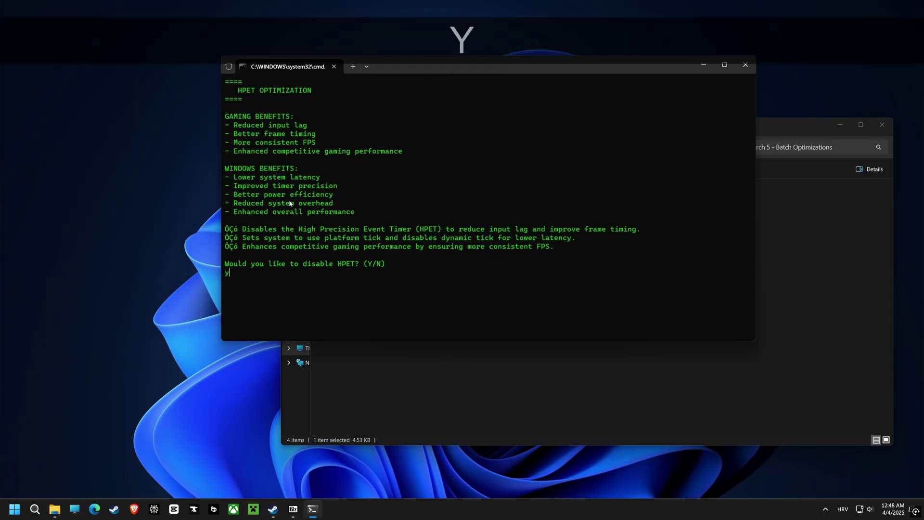
{"action": "key", "text": "Return"}
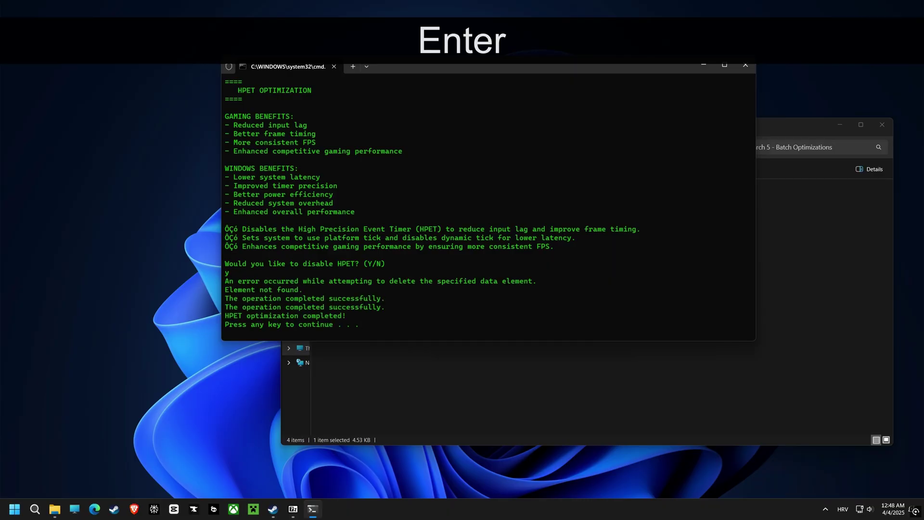
{"action": "key", "text": "Return"}
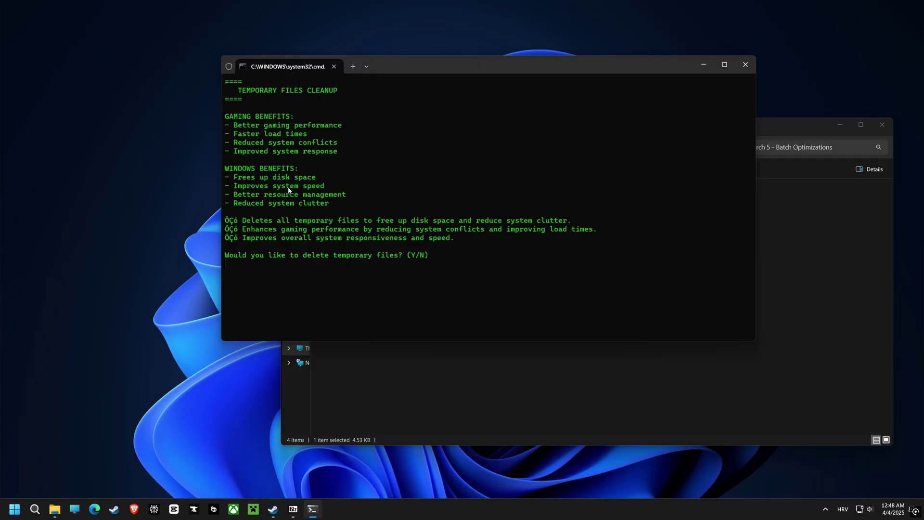
Answer y to delete the temporary files and the log files in the batch script.
{"action": "type", "text": "y"}
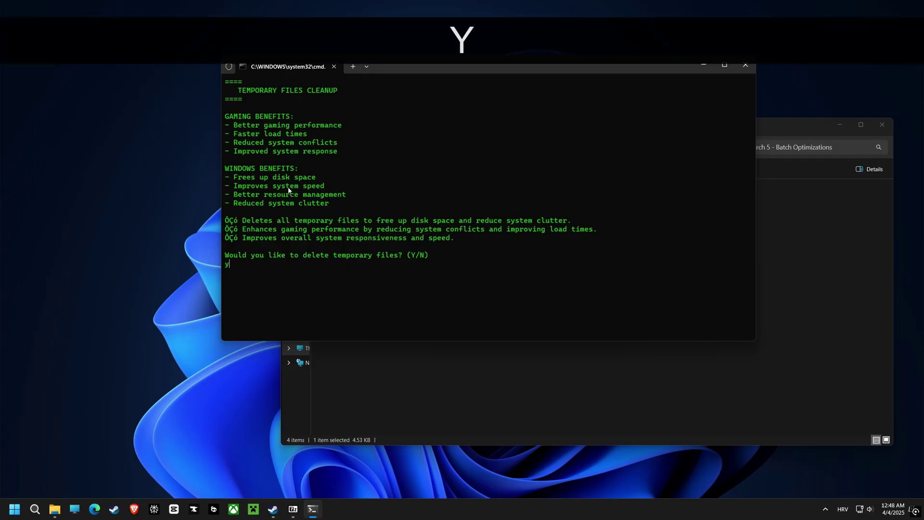
{"action": "key", "text": "Return"}
{"action": "key", "text": "Return"}
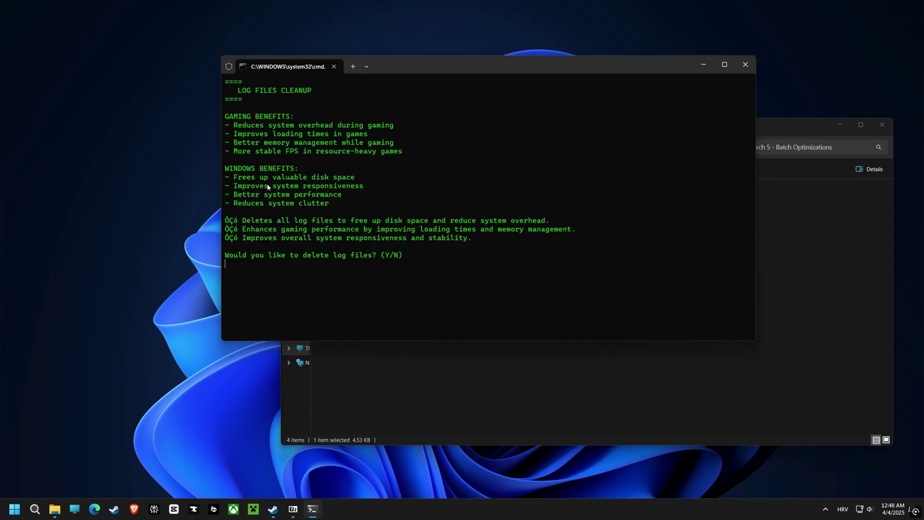
{"action": "type", "text": "y"}
{"action": "key", "text": "Return"}
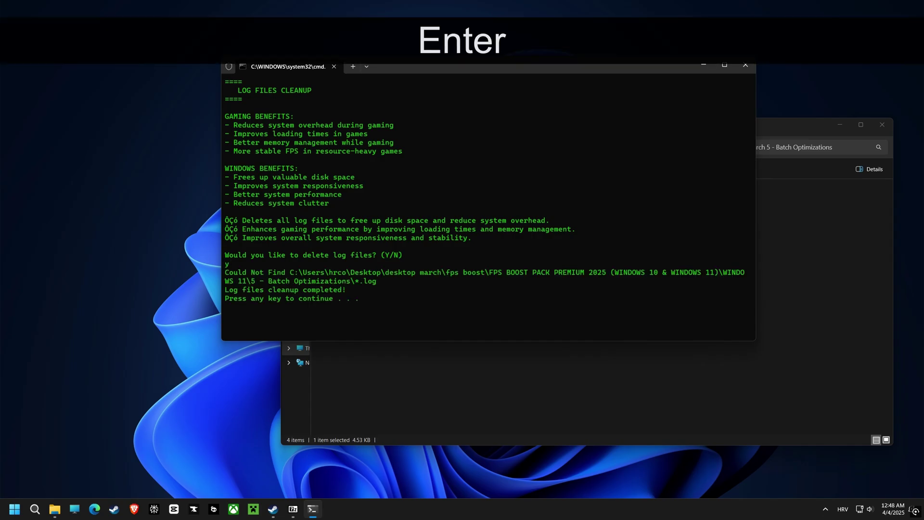
{"action": "key", "text": "Return"}
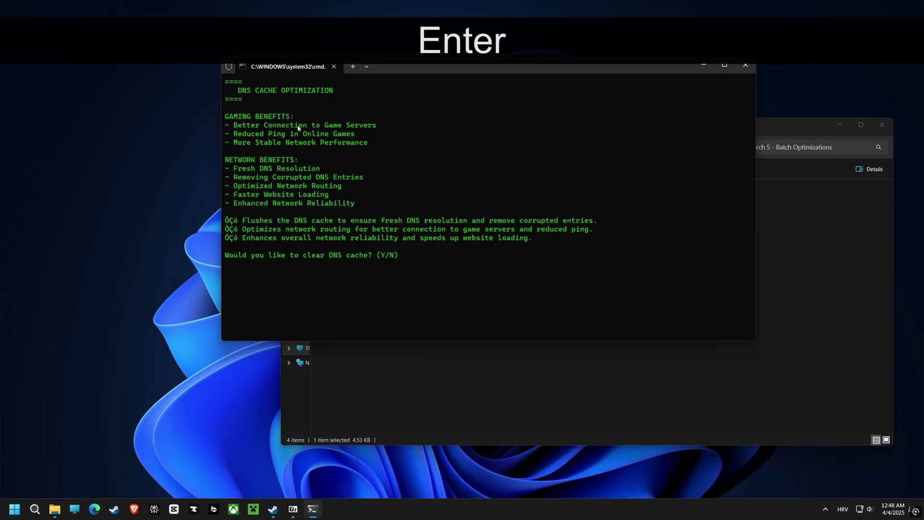
Answer y to clear the DNS cache, finish the batch script, and return to the WINDOWS 11 folder.
{"action": "type", "text": "y"}
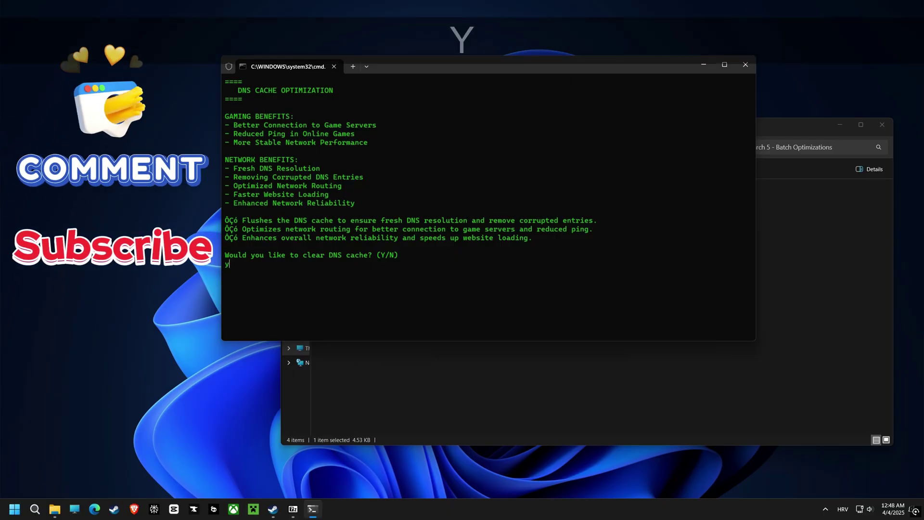
{"action": "key", "text": "Return"}
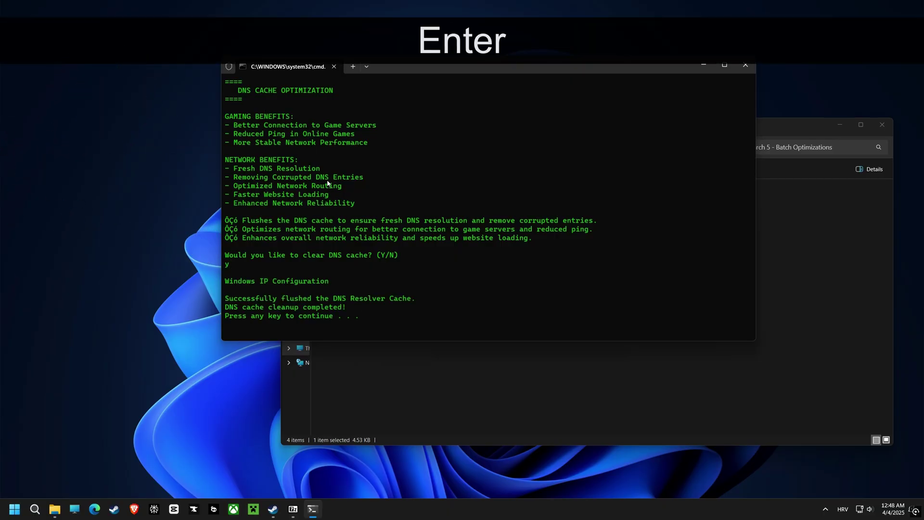
{"action": "key", "text": "Return"}
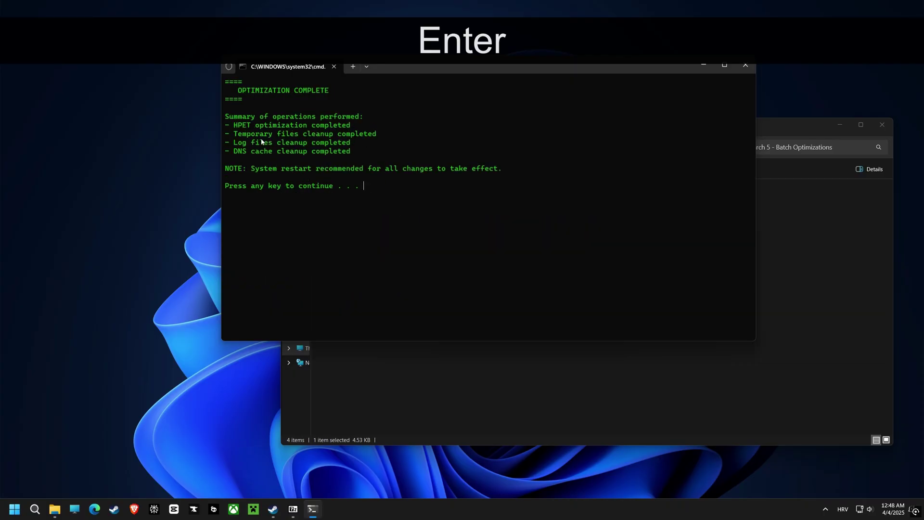
{"action": "key", "text": "Return"}
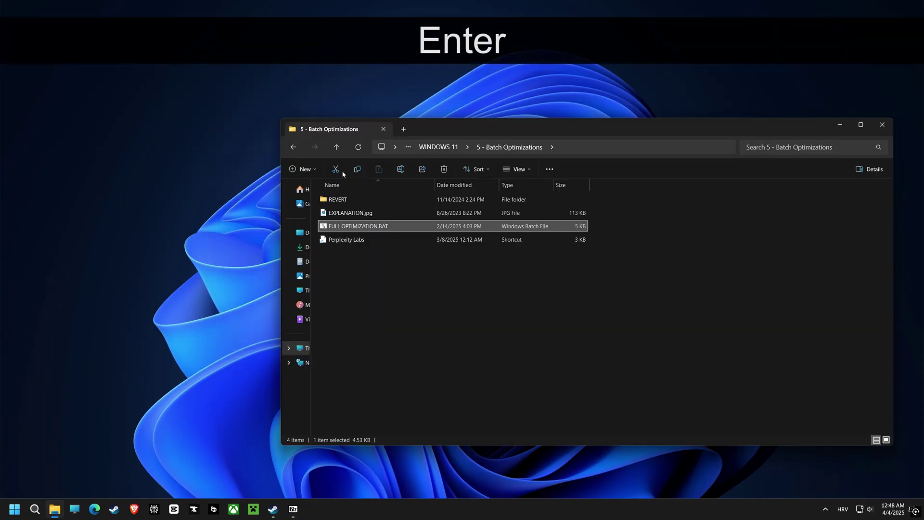
{"action": "left_click", "coordinate": [291, 149]}
Add AMD CPU Priority.reg from the 6 - CPU Priority AMD folder to the registry and return to the WINDOWS 11 folder.
{"action": "double_click", "coordinate": [347, 264]}
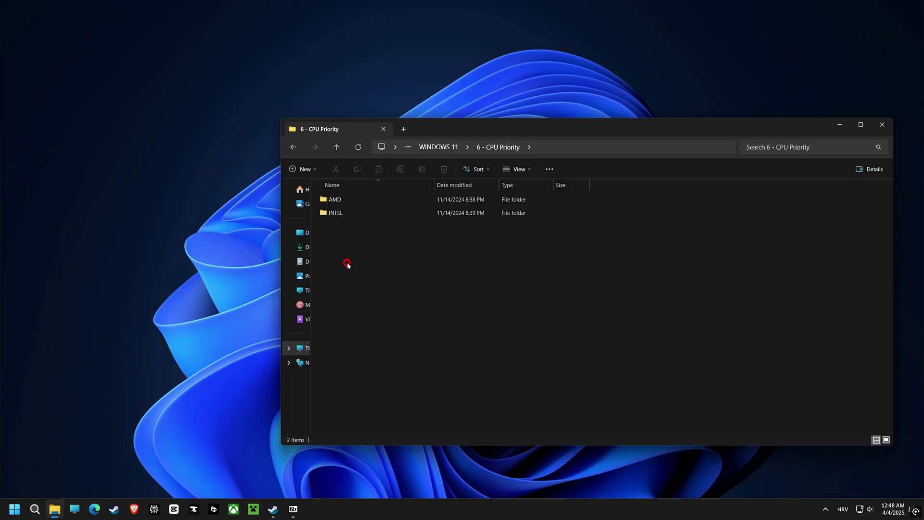
{"action": "double_click", "coordinate": [337, 199]}
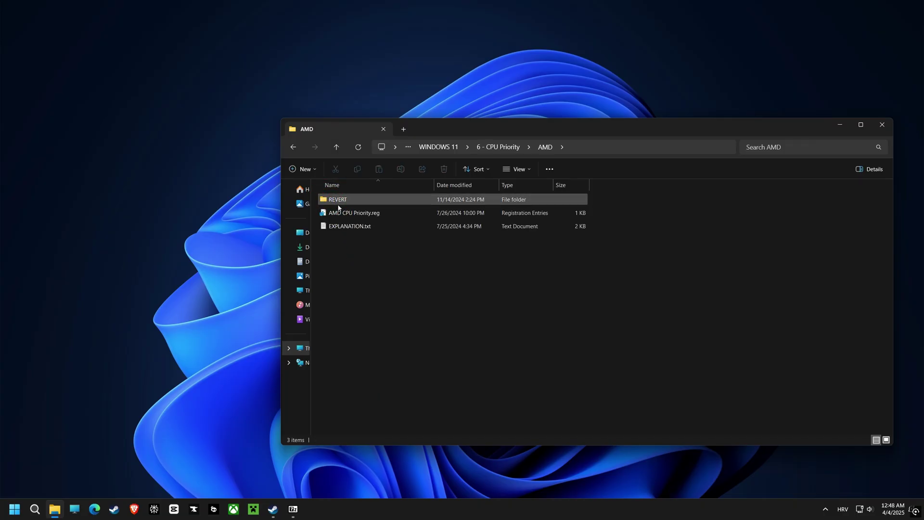
{"action": "left_click", "coordinate": [343, 213]}
{"action": "double_click", "coordinate": [343, 213]}
{"action": "left_click", "coordinate": [527, 270]}
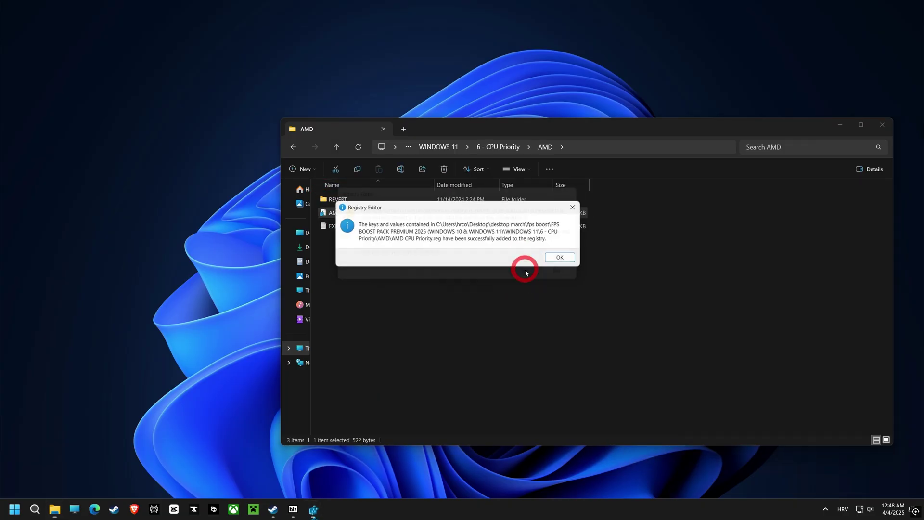
{"action": "left_click", "coordinate": [561, 261]}
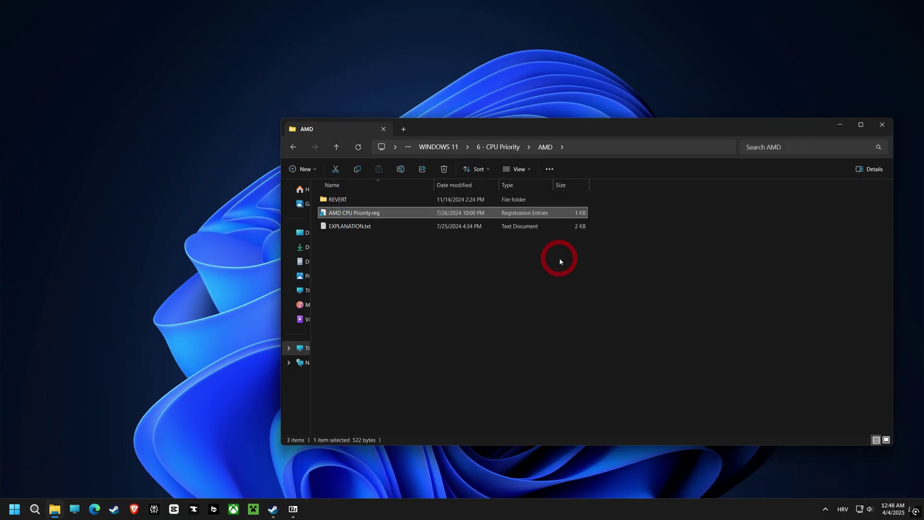
{"action": "left_click", "coordinate": [293, 147]}
{"action": "left_click", "coordinate": [293, 147]}
Run WINDOWS 10 TWEAKS.bat from the 7 - Network folder and answer y to apply the Timer Optimizations.
{"action": "double_click", "coordinate": [355, 277]}
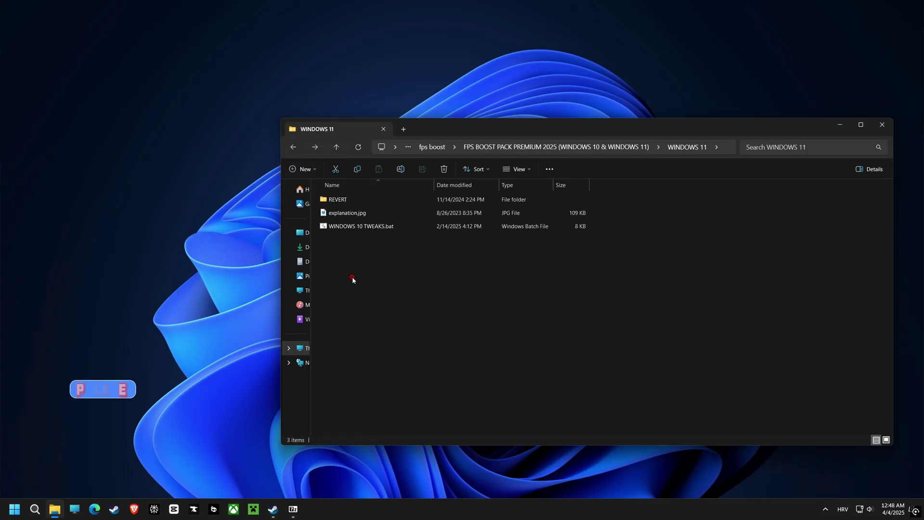
{"action": "left_click", "coordinate": [354, 229]}
{"action": "double_click", "coordinate": [354, 229]}
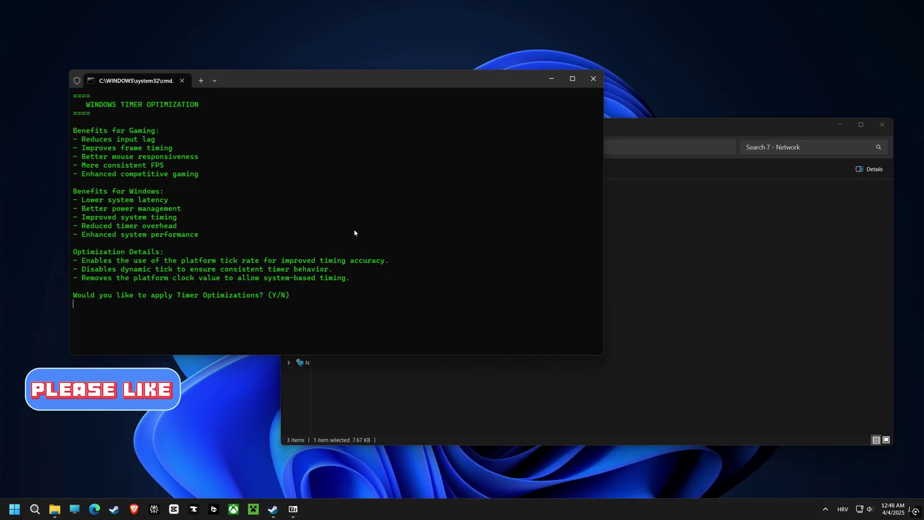
{"action": "left_click_drag", "start_coordinate": [301, 87], "coordinate": [483, 85]}
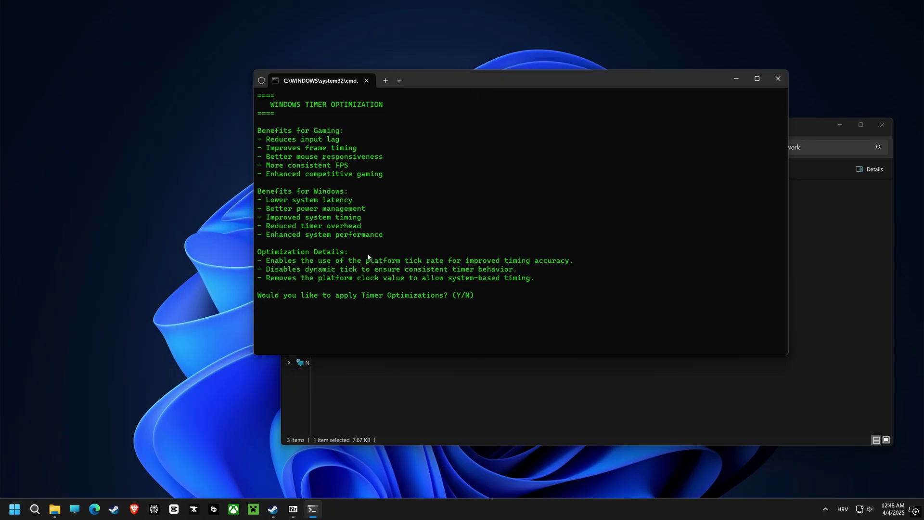
{"action": "type", "text": "y"}
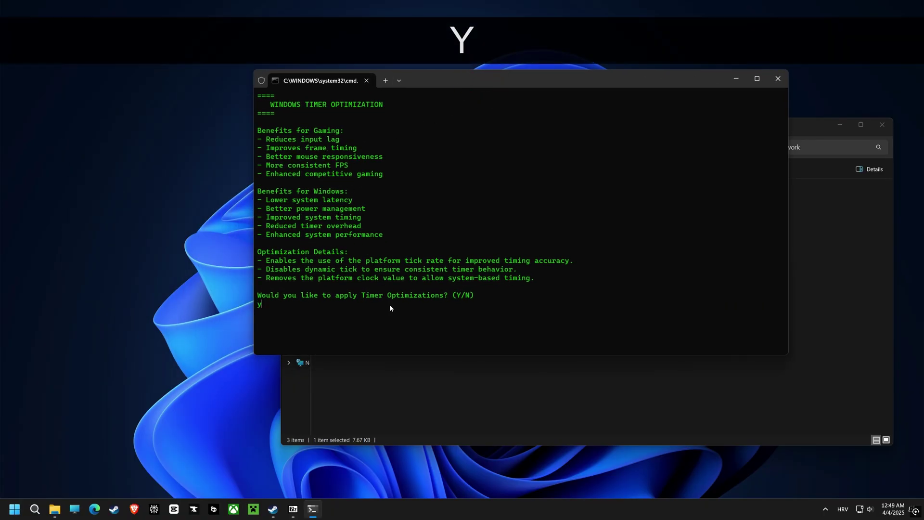
{"action": "key", "text": "Return"}
{"action": "key", "text": "Return"}
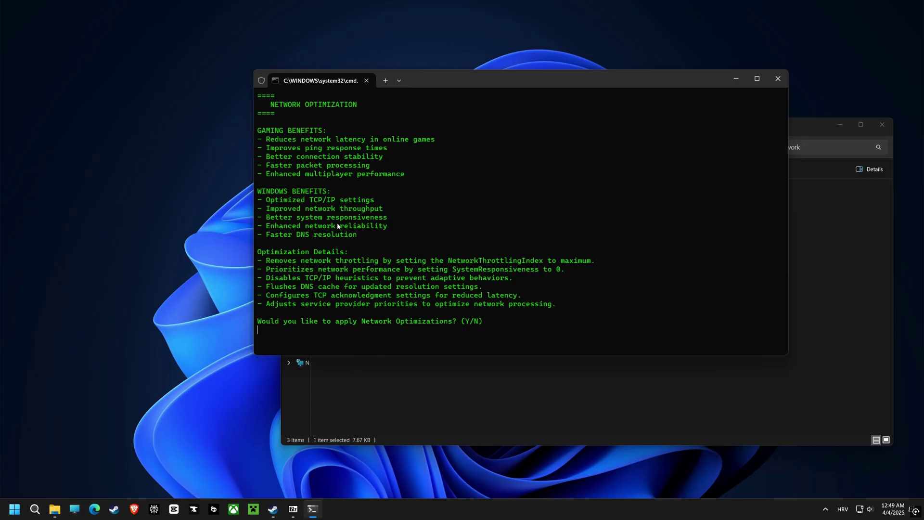
Answer y to apply the Network Optimizations and the GPU Optimizations in the batch script.
{"action": "type", "text": "y"}
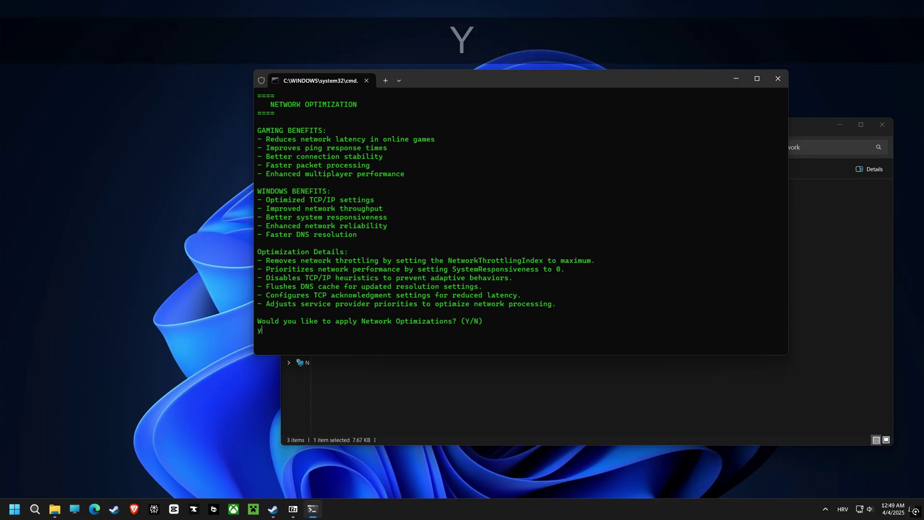
{"action": "key", "text": "Return"}
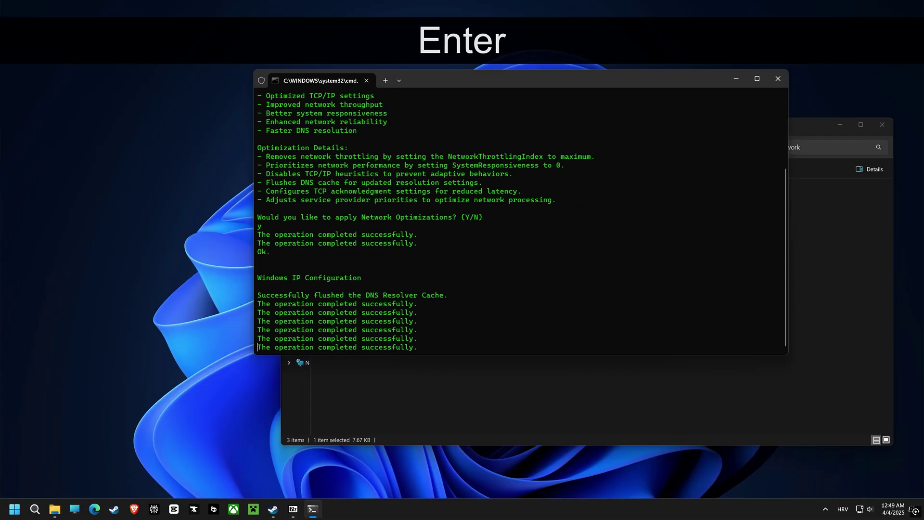
{"action": "key", "text": "Return"}
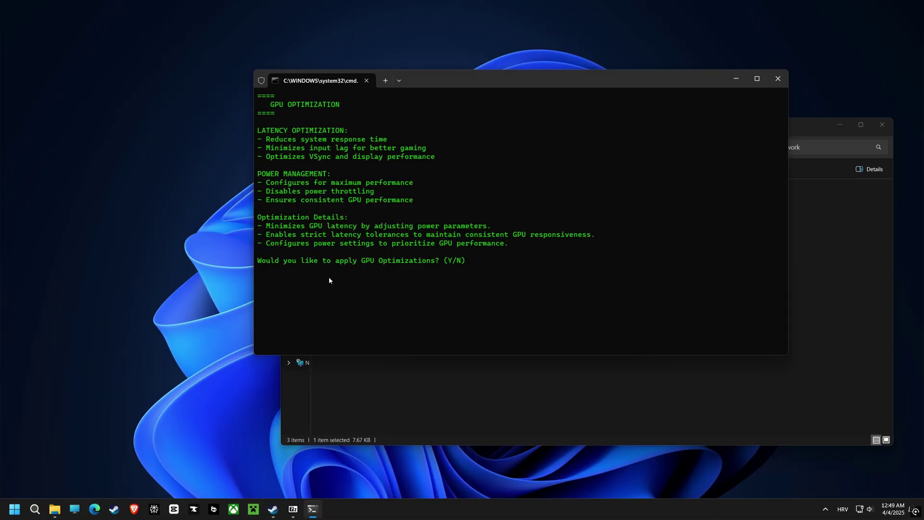
{"action": "type", "text": "y"}
{"action": "key", "text": "Return"}
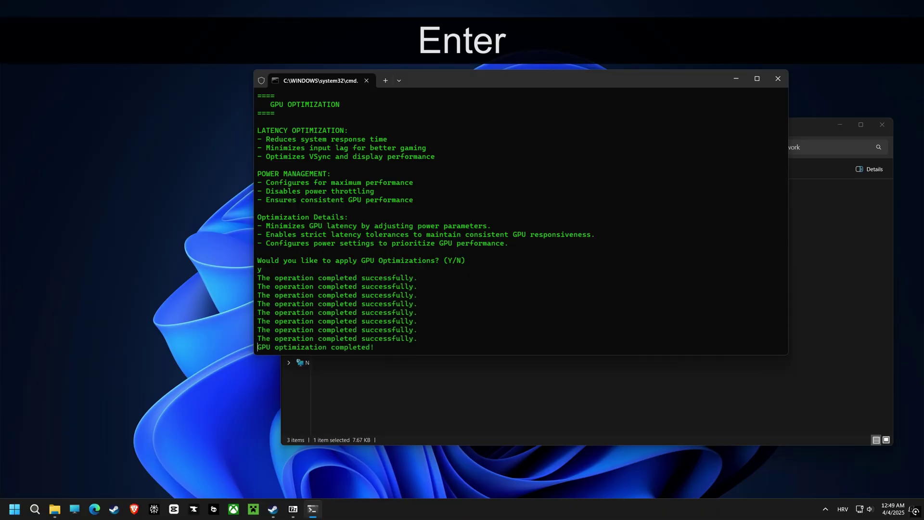
{"action": "key", "text": "Return"}
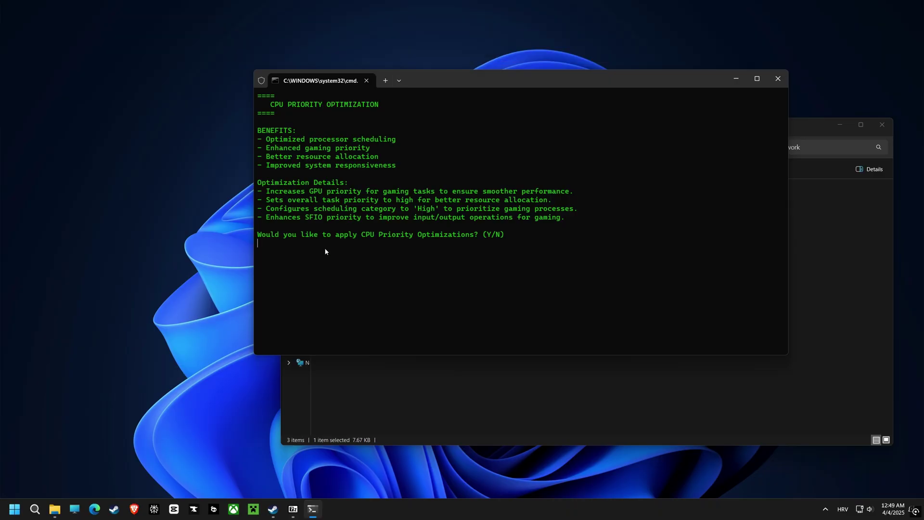
Answer y to apply the CPU Priority Optimizations, finish the batch script, and return to the WINDOWS 11 folder.
{"action": "type", "text": "y"}
{"action": "key", "text": "Return"}
{"action": "key", "text": "Return"}
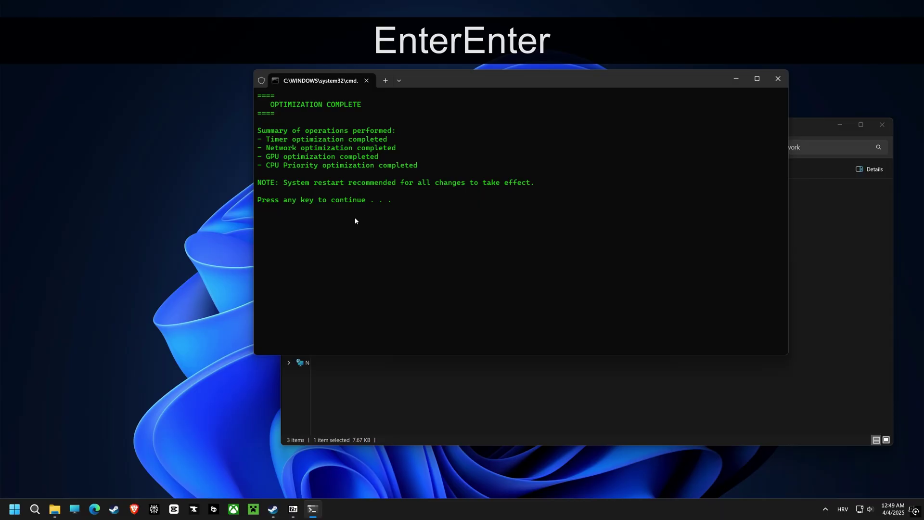
{"action": "key", "text": "Return"}
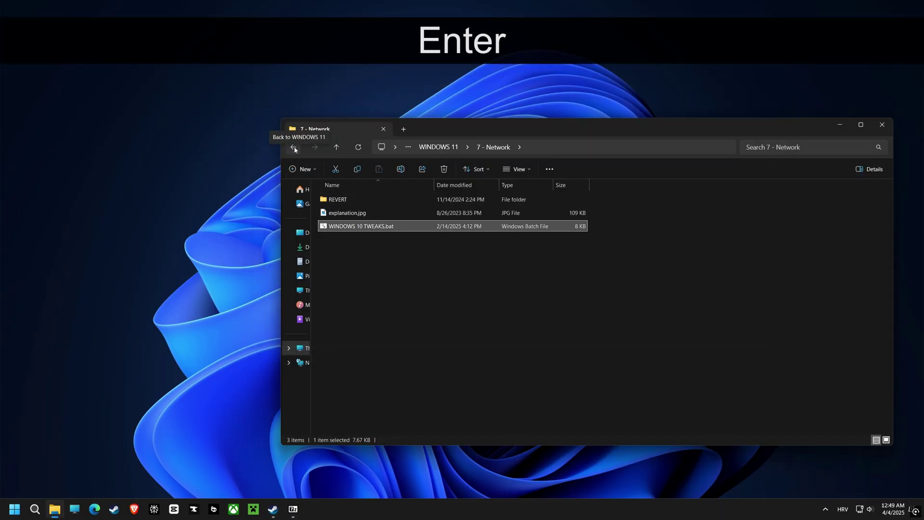
{"action": "left_click", "coordinate": [293, 148]}
Add 32GB Ram.reg from the RAM OPTIMISATION folder in 8 - Advanced Reg Tweaks to the registry and return to the parent folder.
{"action": "double_click", "coordinate": [355, 291]}
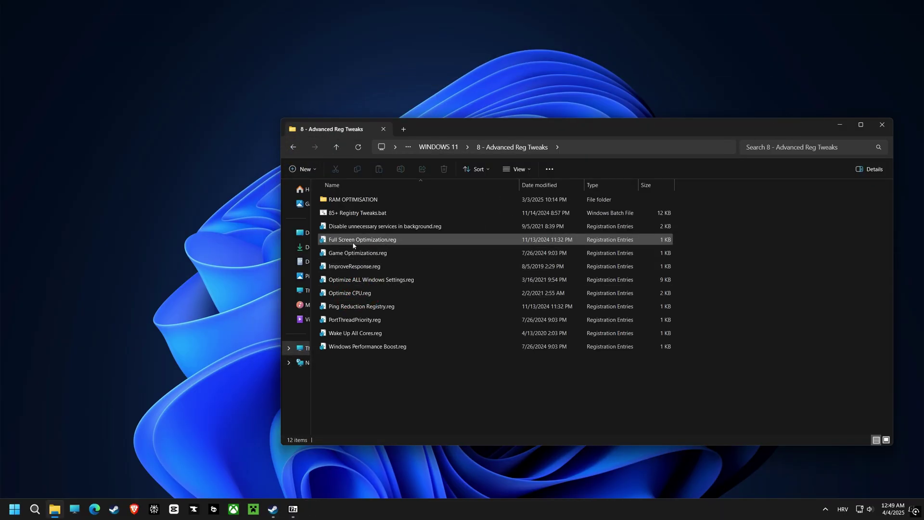
{"action": "double_click", "coordinate": [349, 200]}
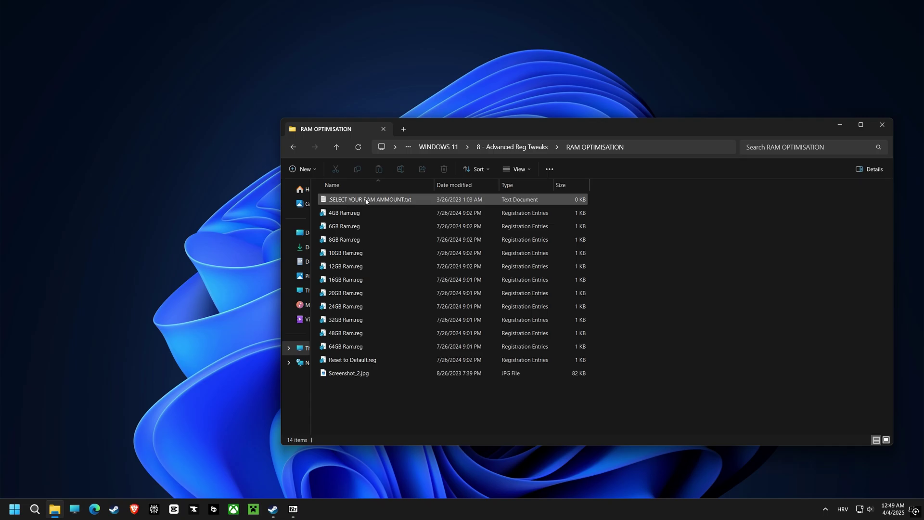
{"action": "double_click", "coordinate": [337, 320]}
{"action": "left_click", "coordinate": [530, 273]}
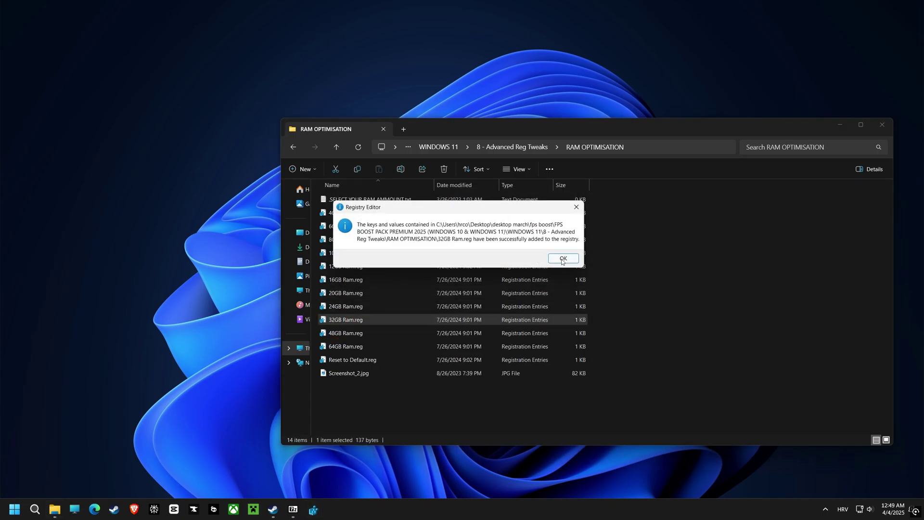
{"action": "left_click", "coordinate": [562, 259]}
{"action": "left_click", "coordinate": [293, 146]}
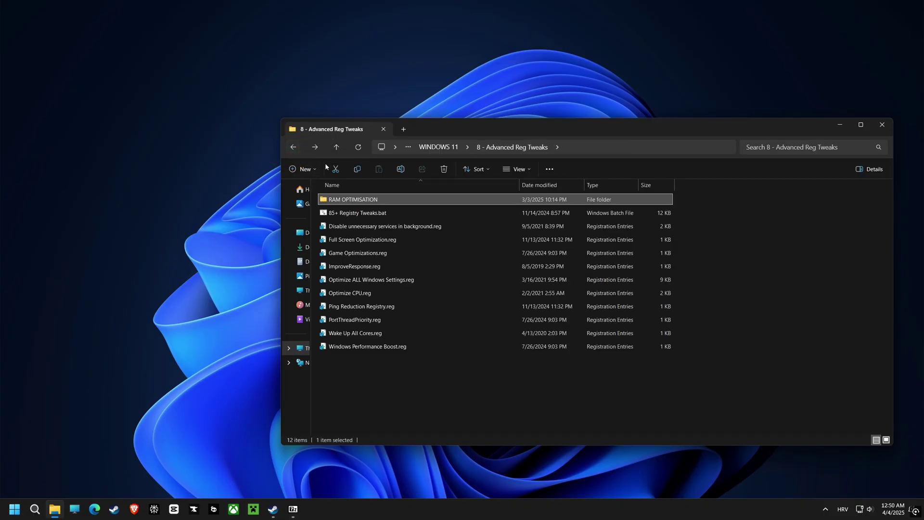
Run 85+ Registry Tweaks.bat, review its listed optimization benefits, and continue the script until it exits.
{"action": "left_click", "coordinate": [357, 213]}
{"action": "double_click", "coordinate": [357, 213]}
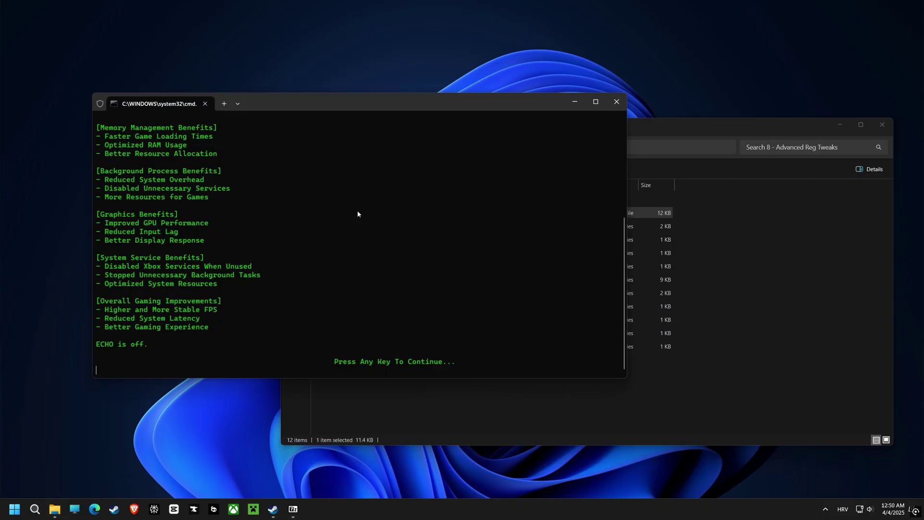
{"action": "scroll", "coordinate": [325, 227], "scroll_direction": "up", "scroll_amount": 6}
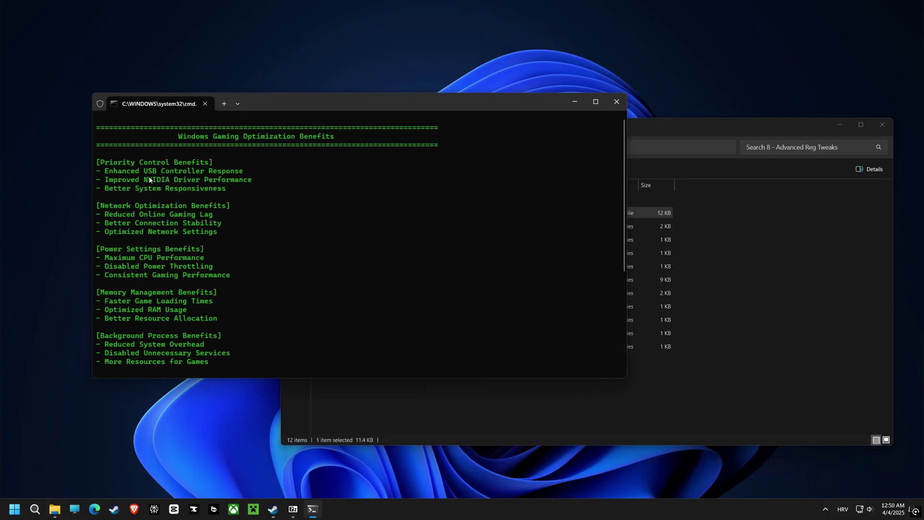
{"action": "scroll", "coordinate": [149, 180], "scroll_direction": "down", "scroll_amount": 6}
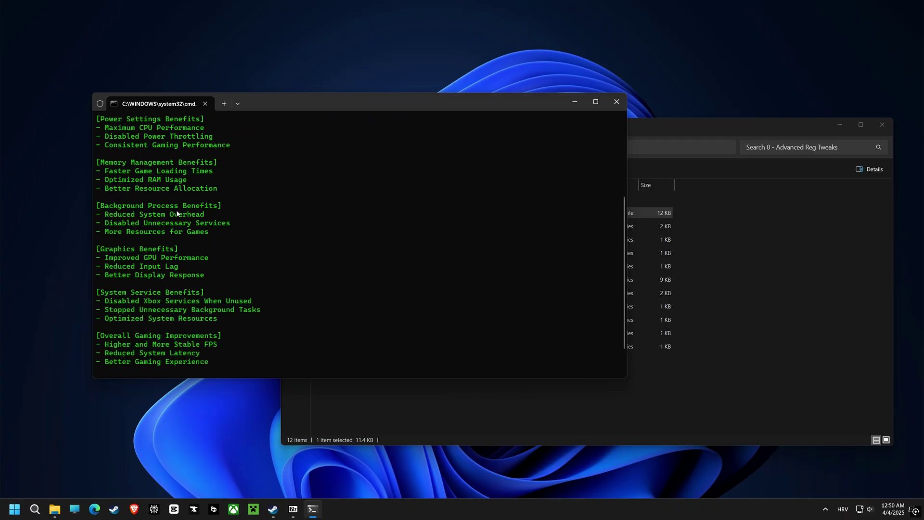
{"action": "scroll", "coordinate": [176, 213], "scroll_direction": "down", "scroll_amount": 3}
{"action": "key", "text": "Return"}
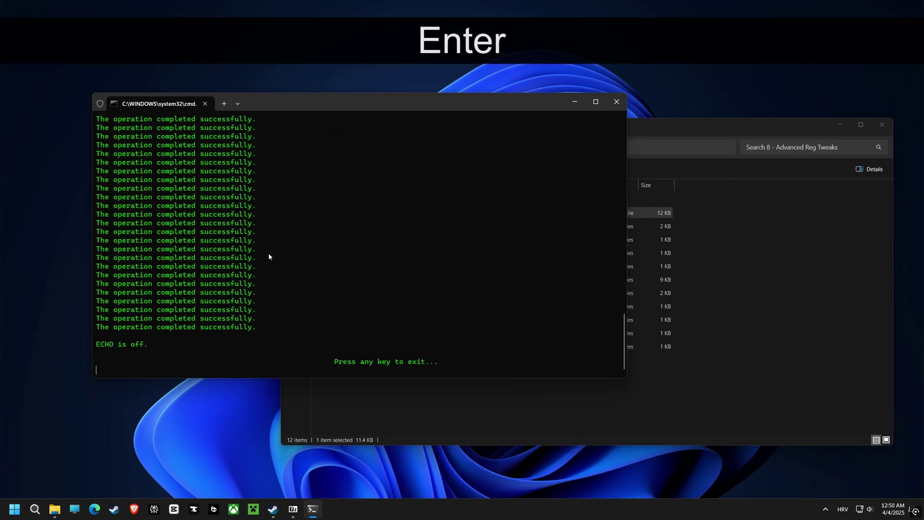
{"action": "key", "text": "Return"}
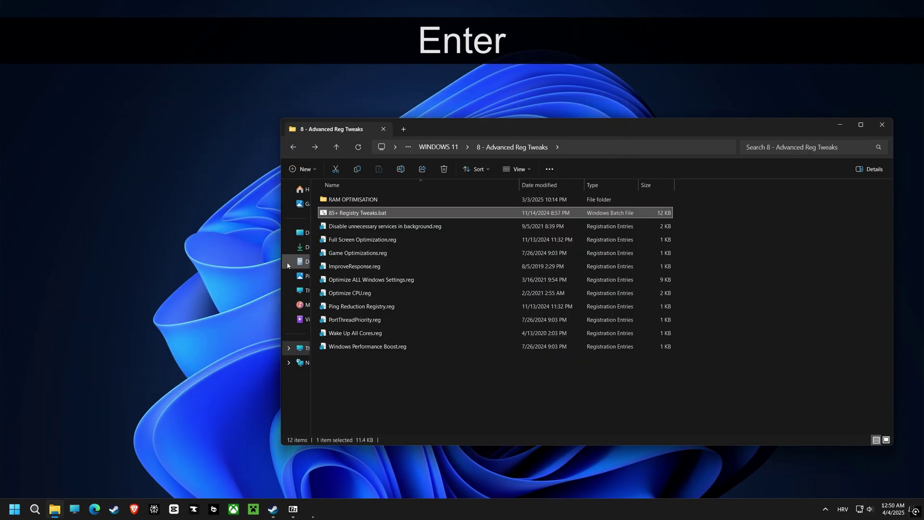
Add Disable unnecessary services in background.reg and Full Screen Optimization.reg to the registry.
{"action": "double_click", "coordinate": [339, 228]}
{"action": "left_click", "coordinate": [520, 268]}
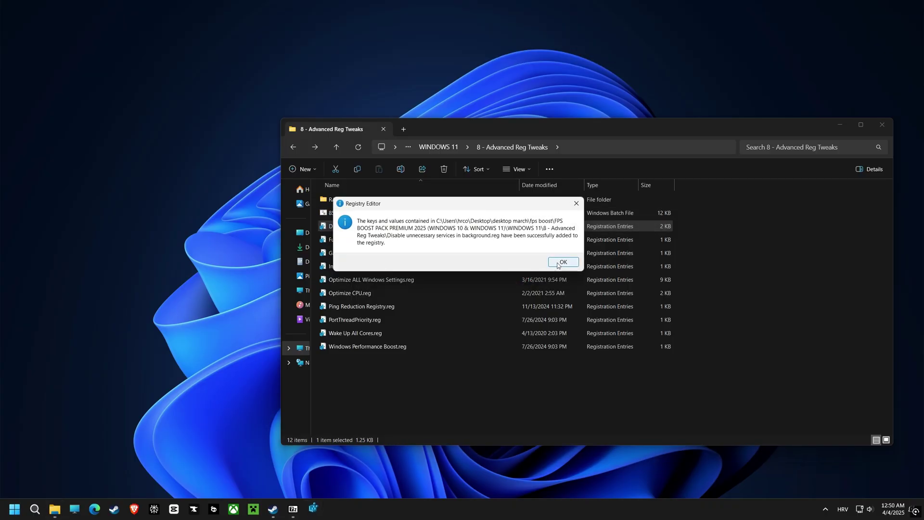
{"action": "key", "text": "Return"}
{"action": "double_click", "coordinate": [368, 240]}
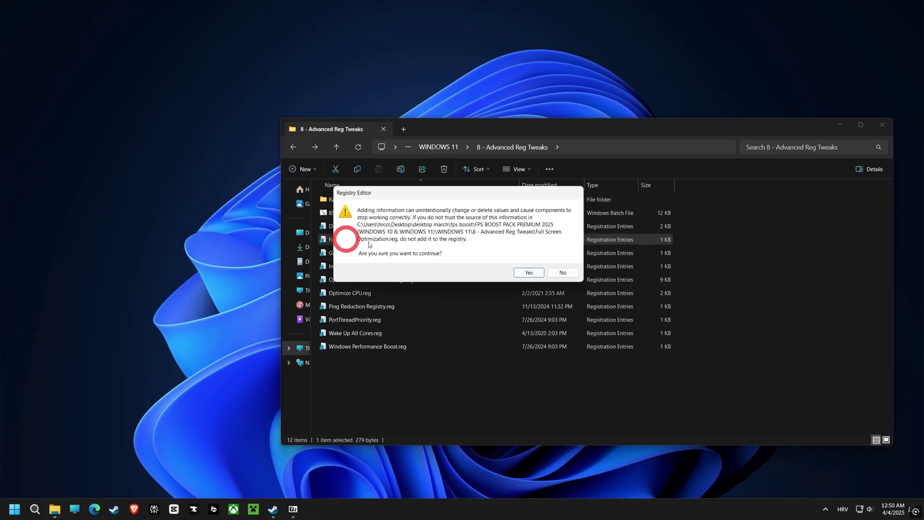
{"action": "left_click", "coordinate": [535, 273]}
{"action": "left_click", "coordinate": [558, 254]}
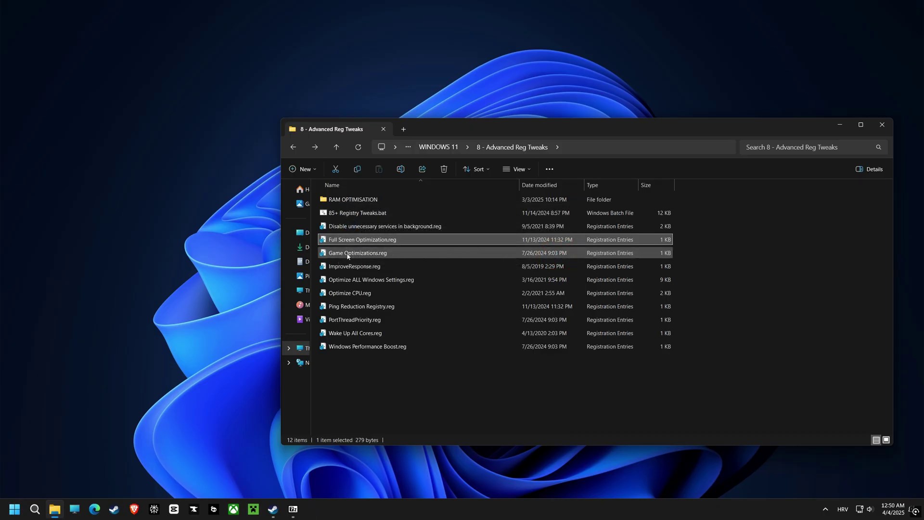
Add Game Optimizations.reg and ImproveResponse.reg from the 8 - Advanced Reg Tweaks folder to the registry.
{"action": "double_click", "coordinate": [346, 252]}
{"action": "left_click", "coordinate": [528, 272]}
{"action": "left_click", "coordinate": [558, 255]}
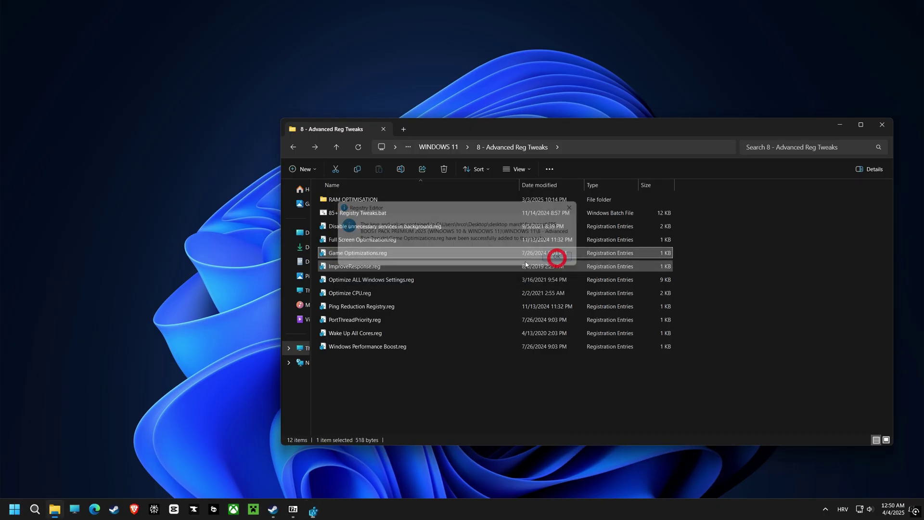
{"action": "left_click", "coordinate": [333, 267]}
{"action": "double_click", "coordinate": [334, 267]}
{"action": "left_click", "coordinate": [528, 272]}
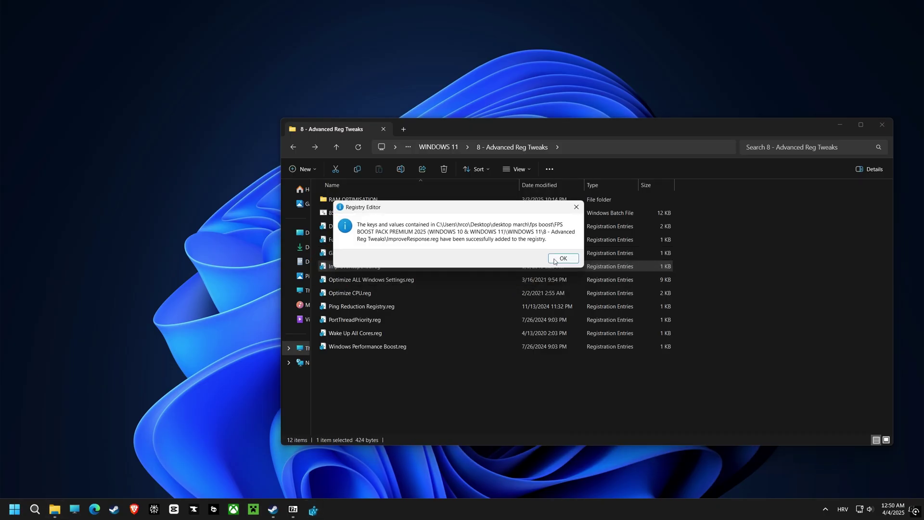
{"action": "left_click", "coordinate": [558, 255]}
Add Optimize ALL Windows Settings.reg and Optimize CPU.reg from the same folder to the registry.
{"action": "double_click", "coordinate": [366, 279]}
{"action": "left_click", "coordinate": [528, 270]}
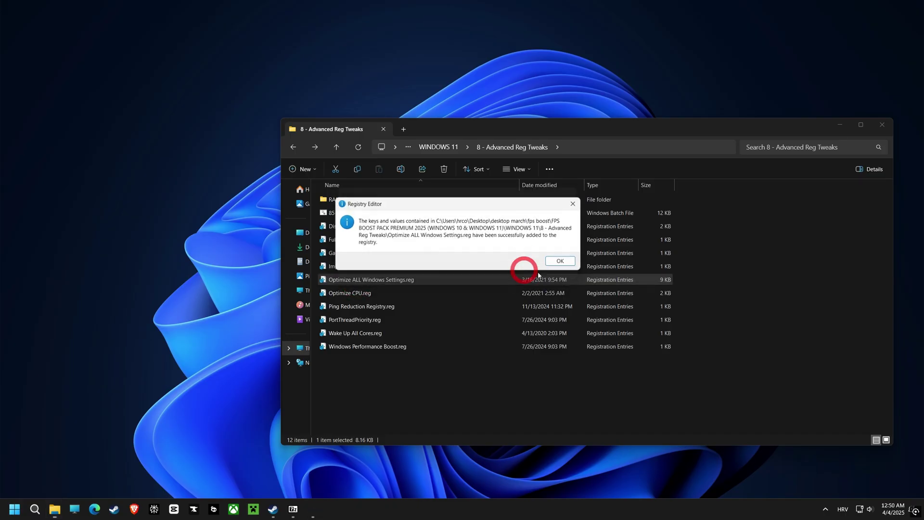
{"action": "left_click", "coordinate": [562, 262]}
{"action": "double_click", "coordinate": [344, 293]}
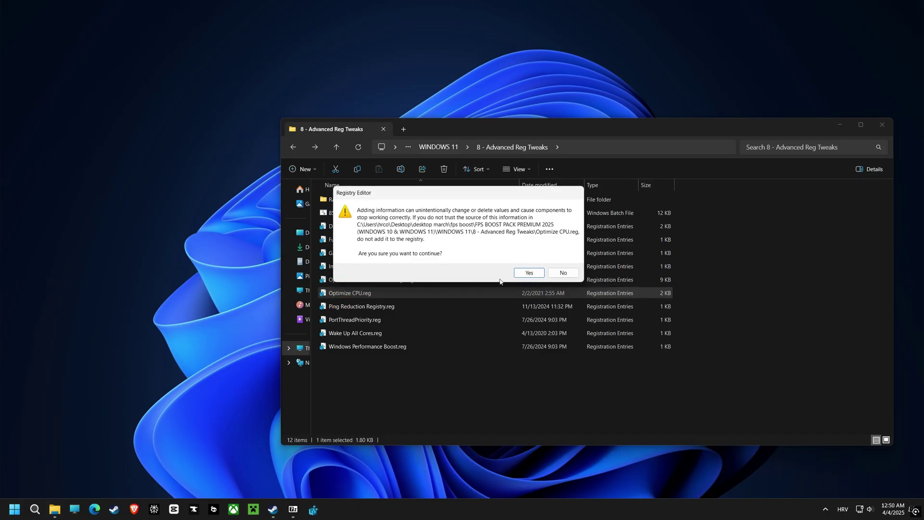
{"action": "left_click", "coordinate": [517, 273]}
{"action": "left_click", "coordinate": [561, 260]}
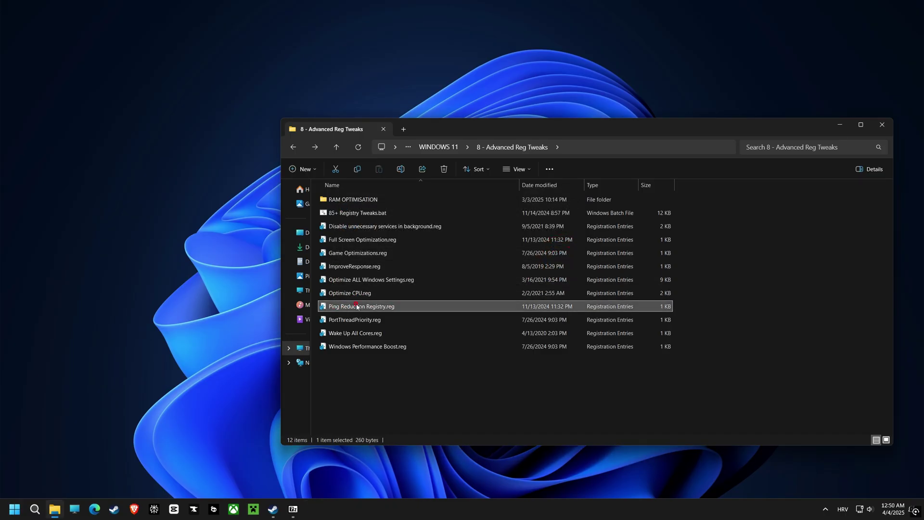
Add Ping Reduction Registry.reg and PortThreadPriority.reg from the Advanced Reg Tweaks folder to the registry.
{"action": "double_click", "coordinate": [390, 306]}
{"action": "left_click", "coordinate": [528, 272]}
{"action": "left_click", "coordinate": [561, 259]}
{"action": "double_click", "coordinate": [349, 319]}
{"action": "left_click", "coordinate": [528, 272]}
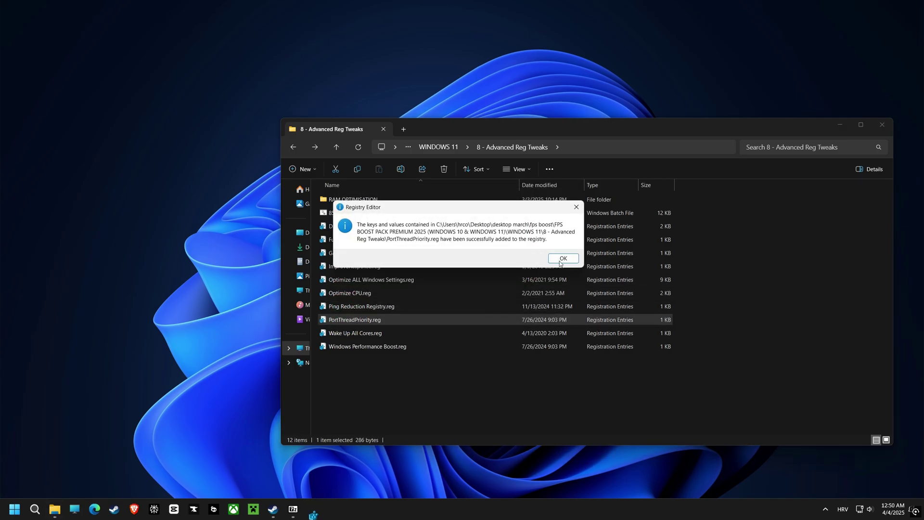
{"action": "left_click", "coordinate": [561, 260]}
Add Wake Up All Cores.reg and Windows Performance Boost.reg from the Advanced Reg Tweaks folder to the registry.
{"action": "double_click", "coordinate": [356, 333]}
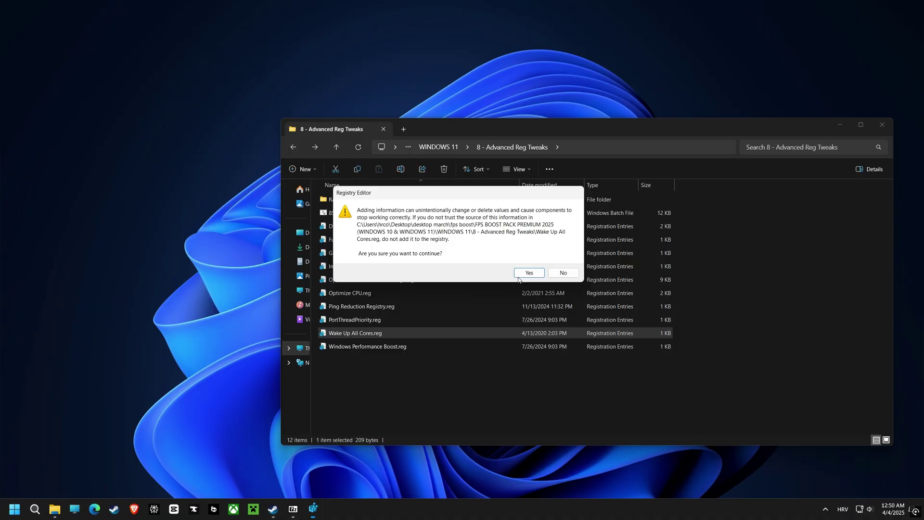
{"action": "left_click", "coordinate": [528, 272]}
{"action": "left_click", "coordinate": [561, 259]}
{"action": "double_click", "coordinate": [367, 347]}
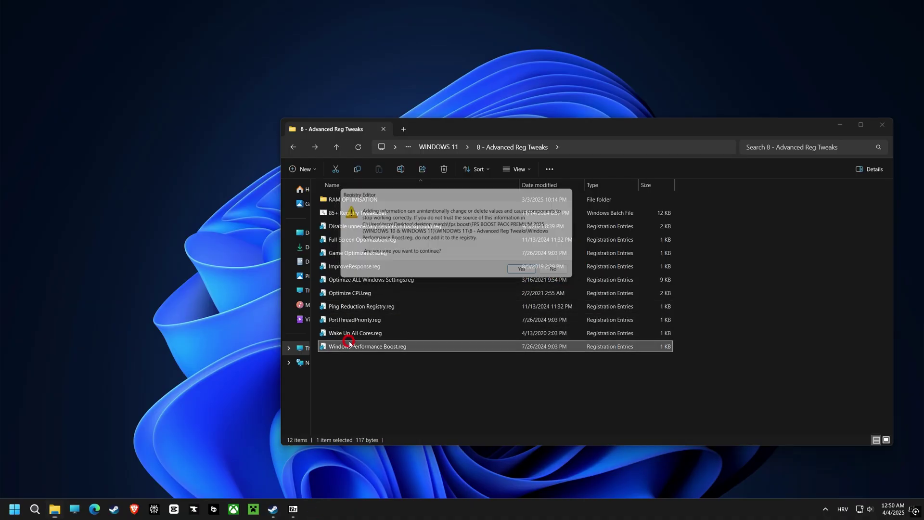
{"action": "left_click", "coordinate": [528, 272]}
{"action": "left_click", "coordinate": [561, 259]}
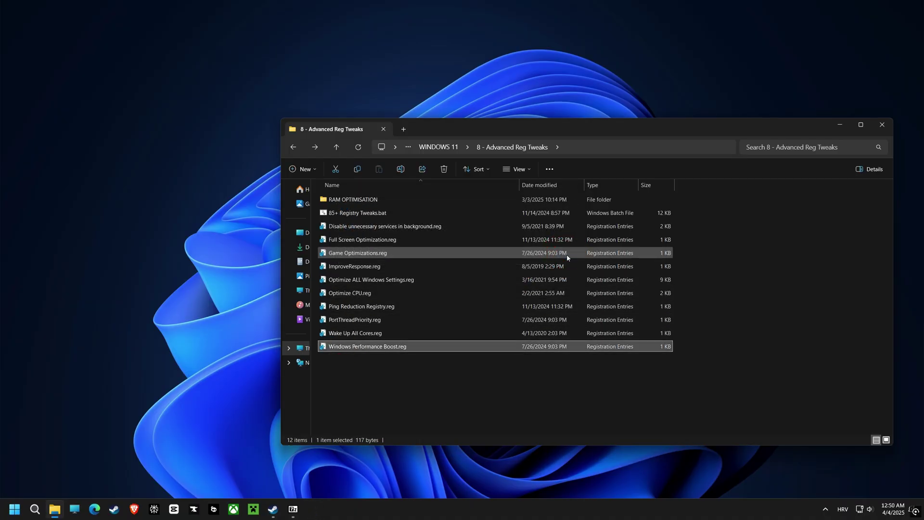
Run Windows Settings.bat from the 9 - Windows Settings folder through to its end and return to the WINDOWS 11 folder.
{"action": "left_click", "coordinate": [293, 147]}
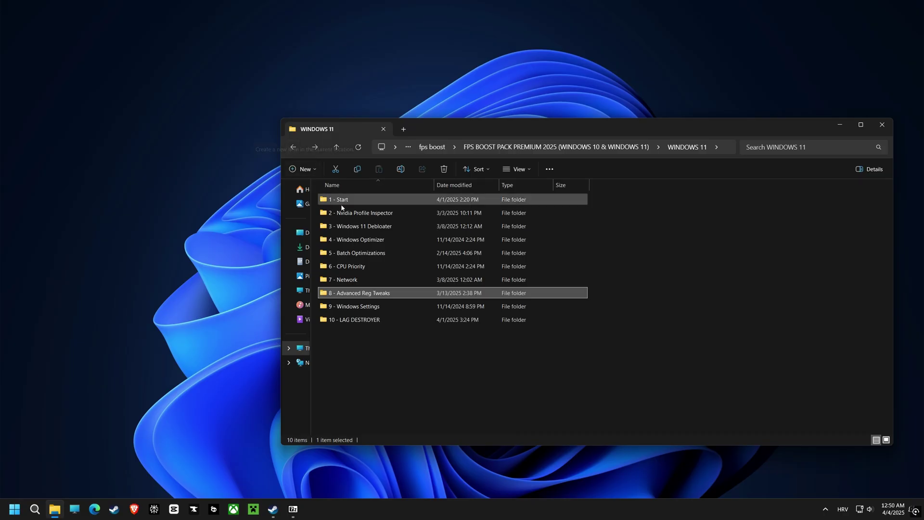
{"action": "double_click", "coordinate": [348, 306]}
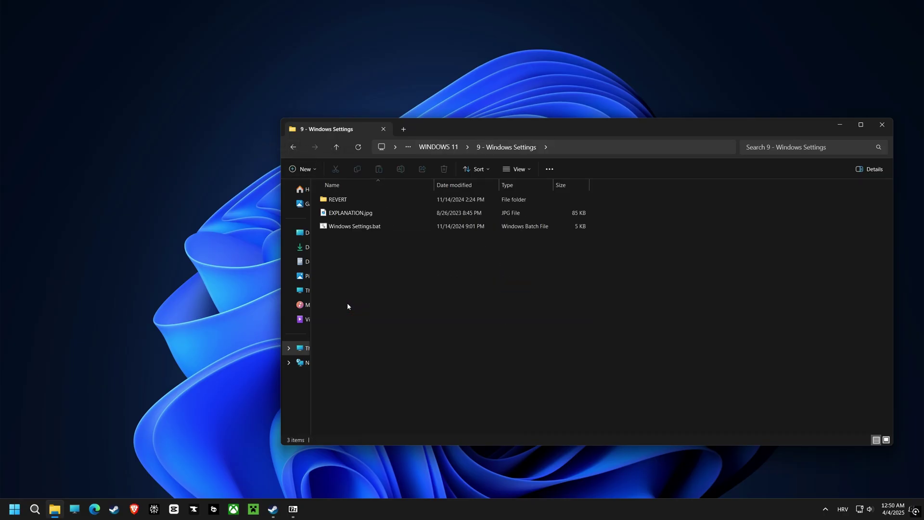
{"action": "double_click", "coordinate": [347, 227]}
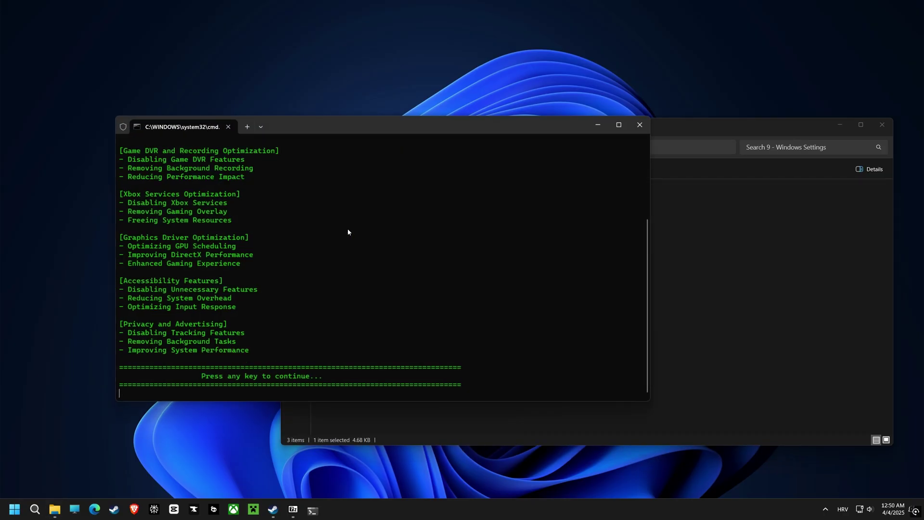
{"action": "scroll", "coordinate": [212, 229], "scroll_direction": "up", "scroll_amount": 3}
{"action": "scroll", "coordinate": [172, 192], "scroll_direction": "down", "scroll_amount": 5}
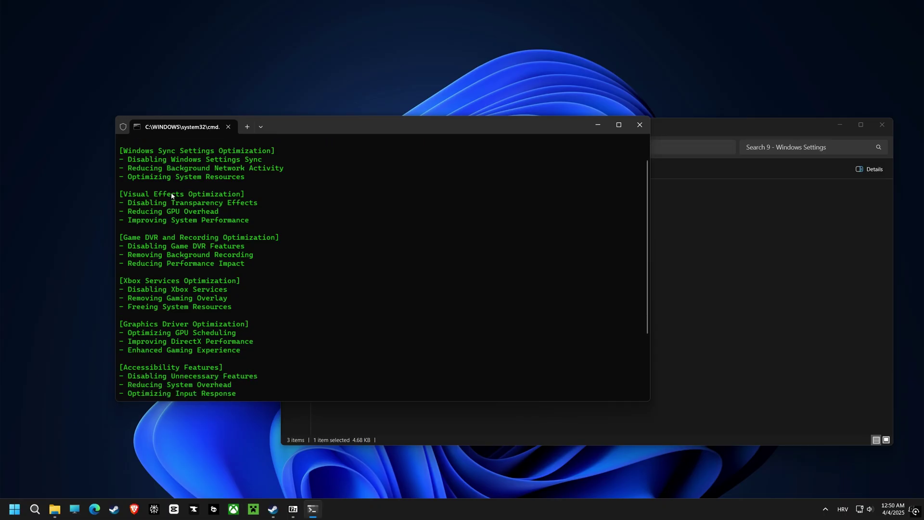
{"action": "key", "text": "Return"}
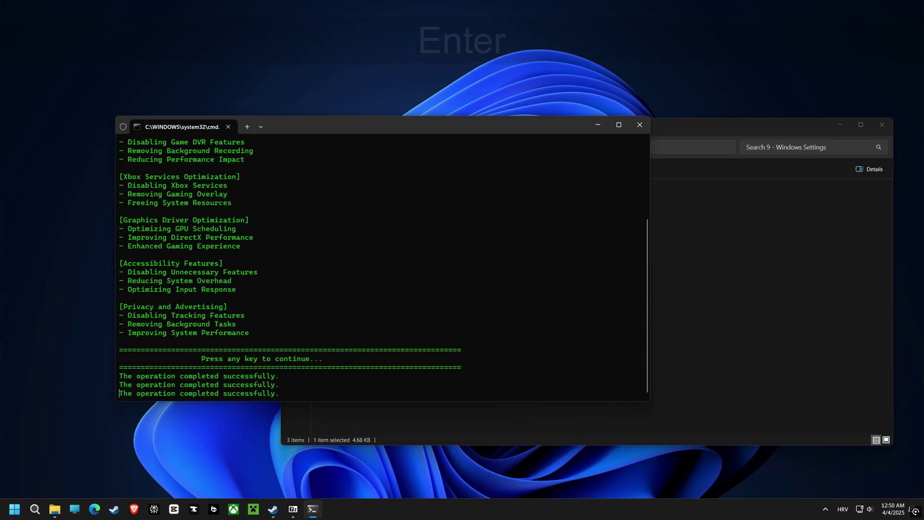
{"action": "key", "text": "Return"}
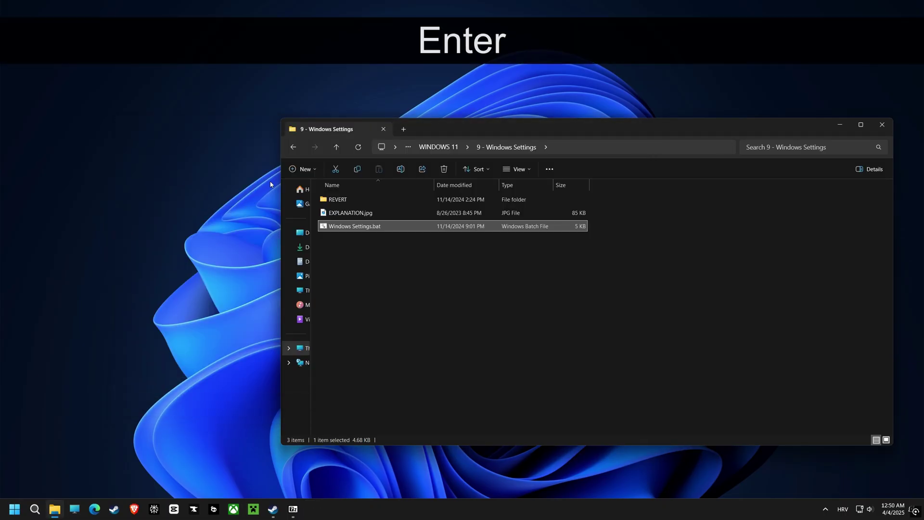
{"action": "left_click", "coordinate": [293, 146]}
{"action": "left_click_drag", "start_coordinate": [465, 126], "coordinate": [320, 111]}
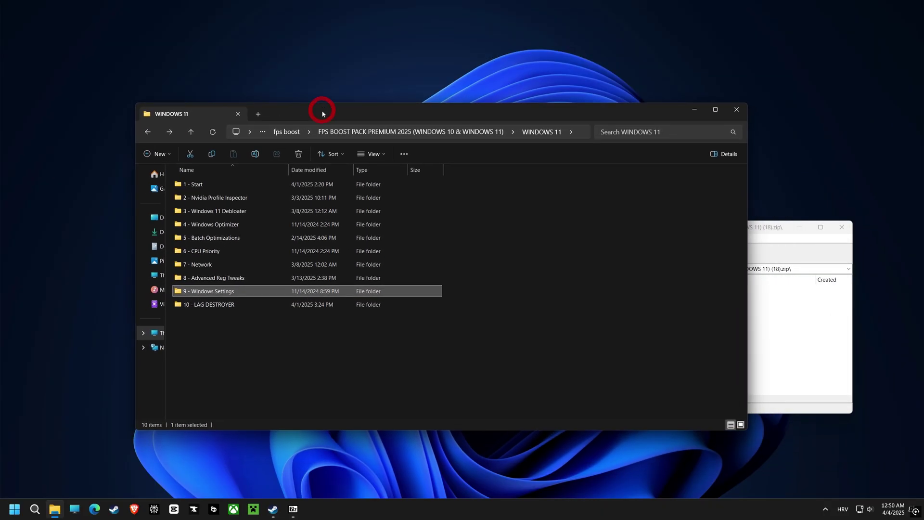
Close the WINDOWS 11 folder window and the zip archive window behind it.
{"action": "left_click", "coordinate": [730, 112]}
{"action": "left_click", "coordinate": [840, 226]}
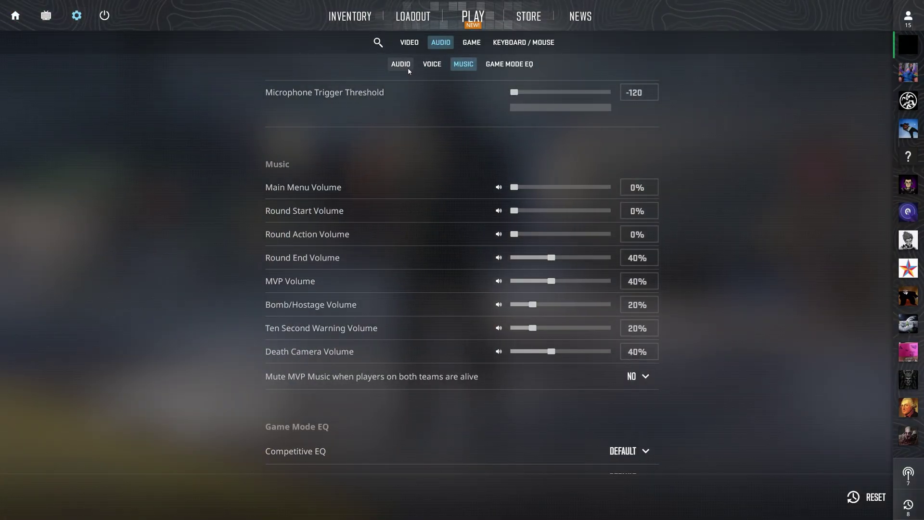
In Counter-Strike 2, review the basic and advanced video settings, selecting Disabled (Highest Quality) for FidelityFX Super Resolution before leaving the settings.
{"action": "left_click", "coordinate": [411, 43]}
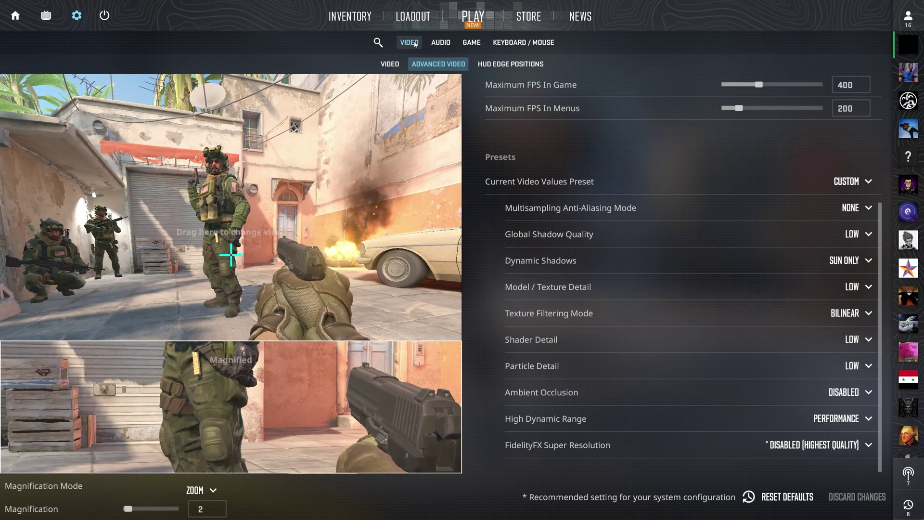
{"action": "left_click", "coordinate": [396, 65]}
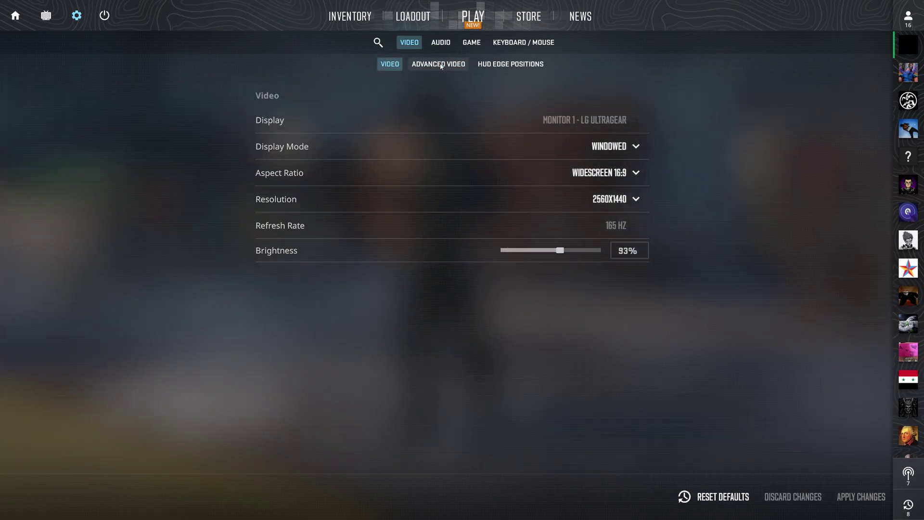
{"action": "left_click", "coordinate": [443, 66]}
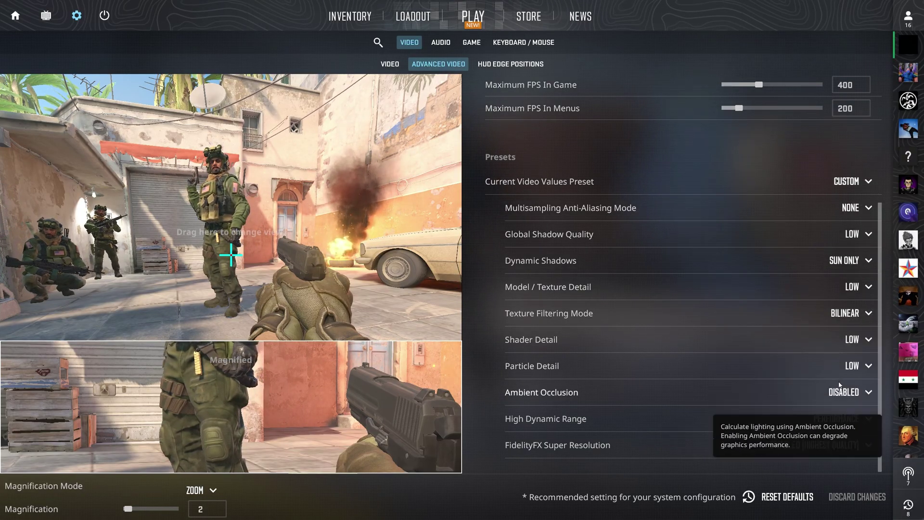
{"action": "left_click", "coordinate": [815, 444]}
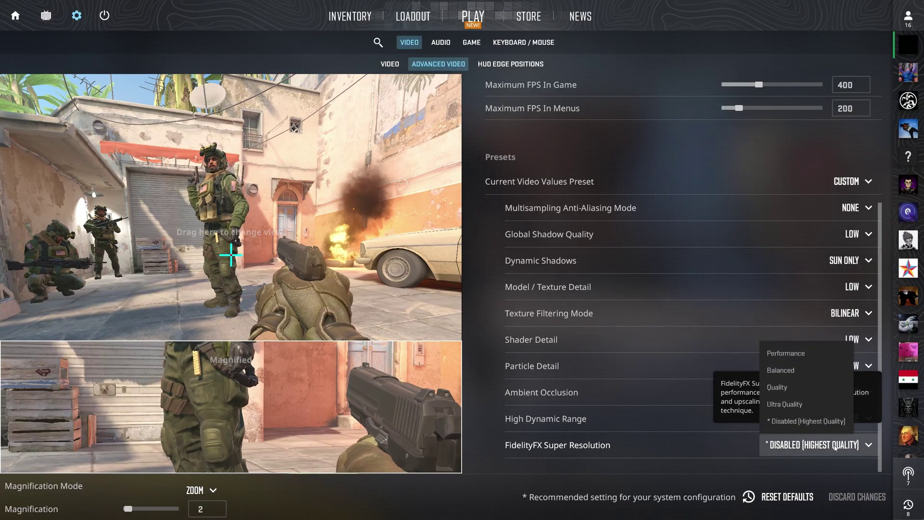
{"action": "left_click", "coordinate": [814, 421]}
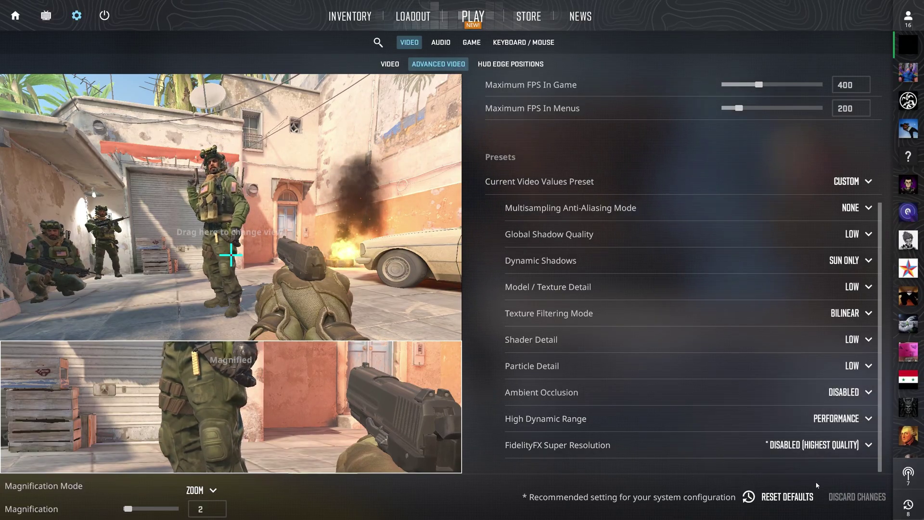
{"action": "key", "text": "Escape"}
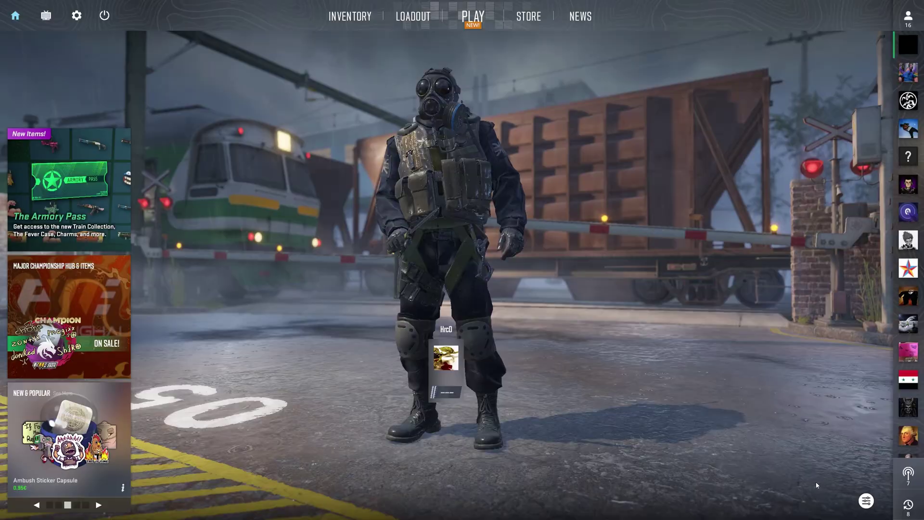